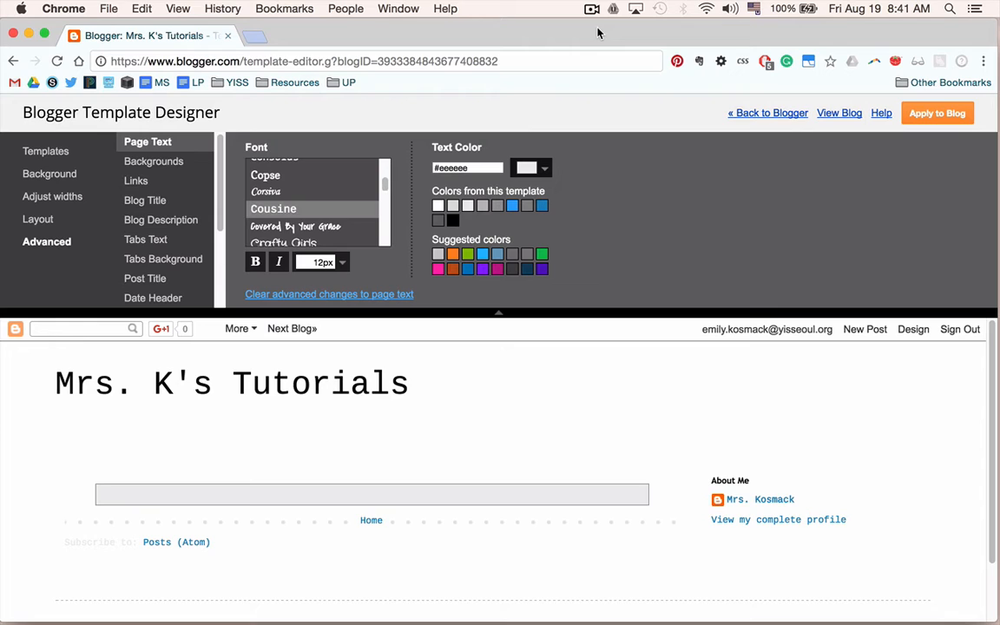
# Try the Covered By Your Grace font for the page text, then switch back to Cousine.
pyautogui.scroll(-2, 165, 217)
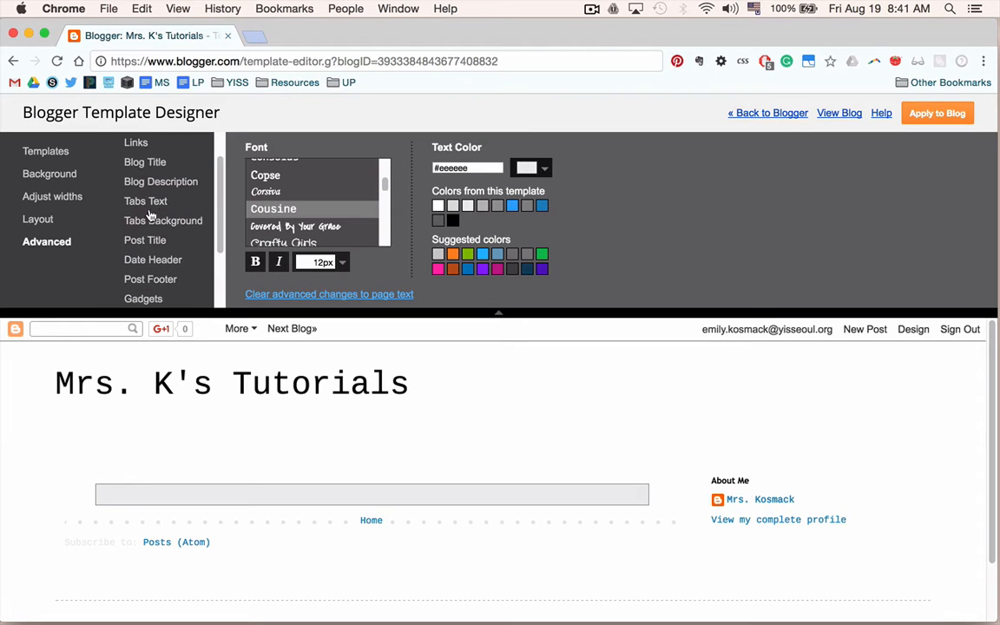
pyautogui.scroll(1, 149, 215)
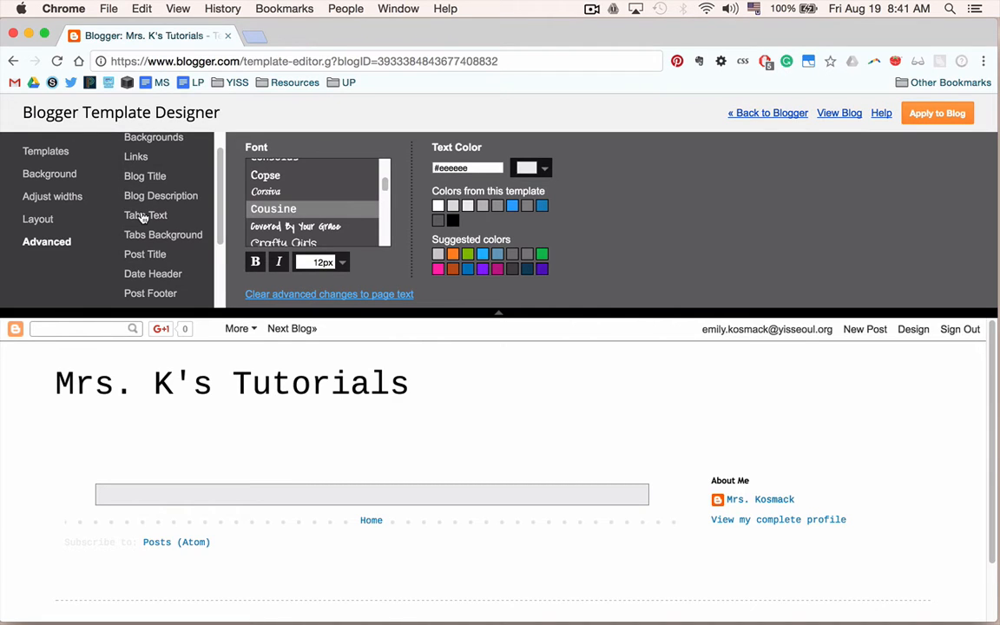
pyautogui.scroll(1, 156, 208)
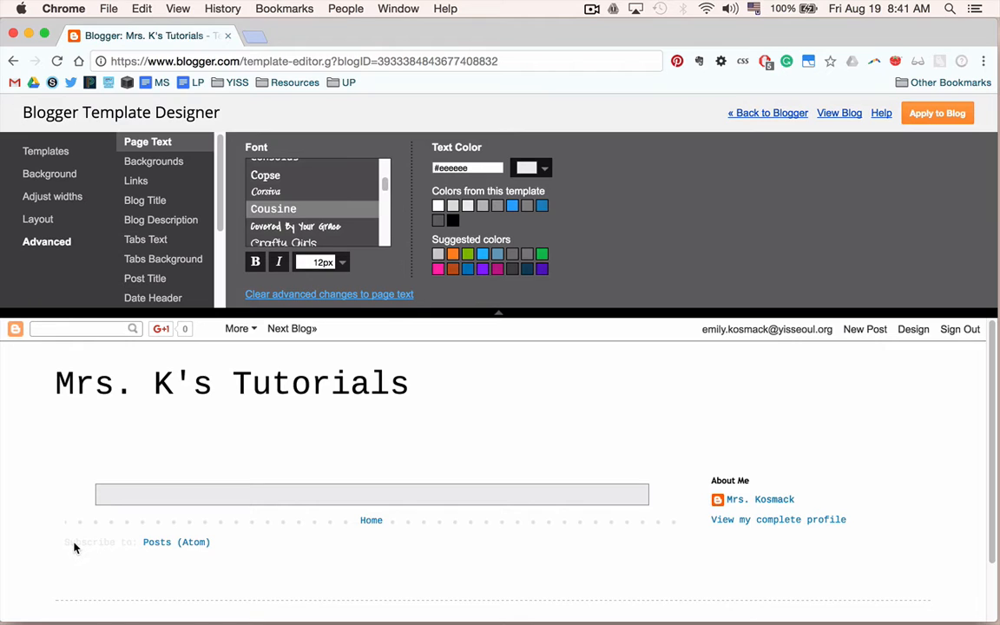
pyautogui.click(287, 226)
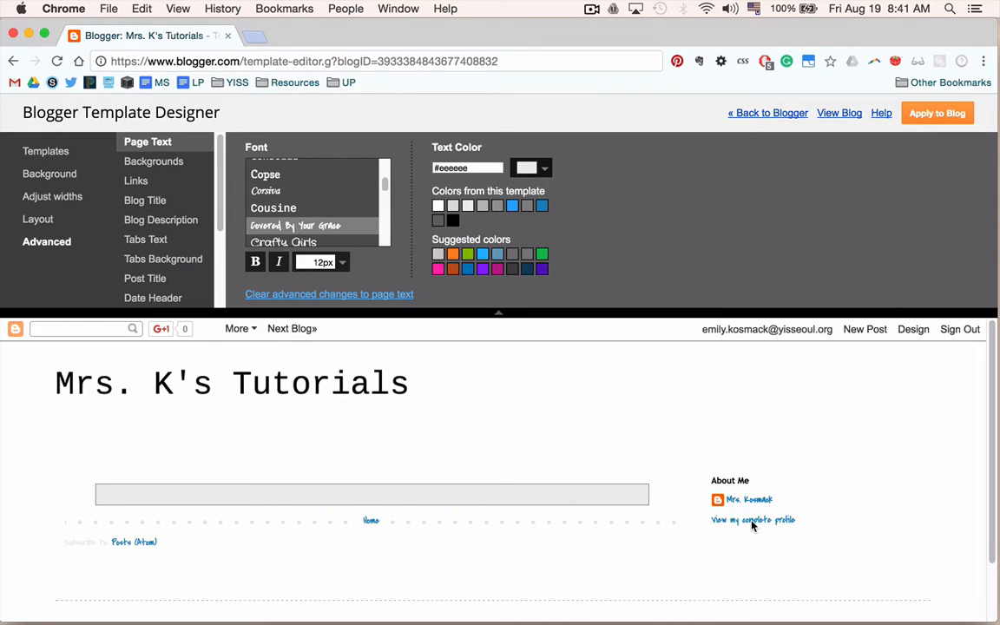
pyautogui.click(261, 209)
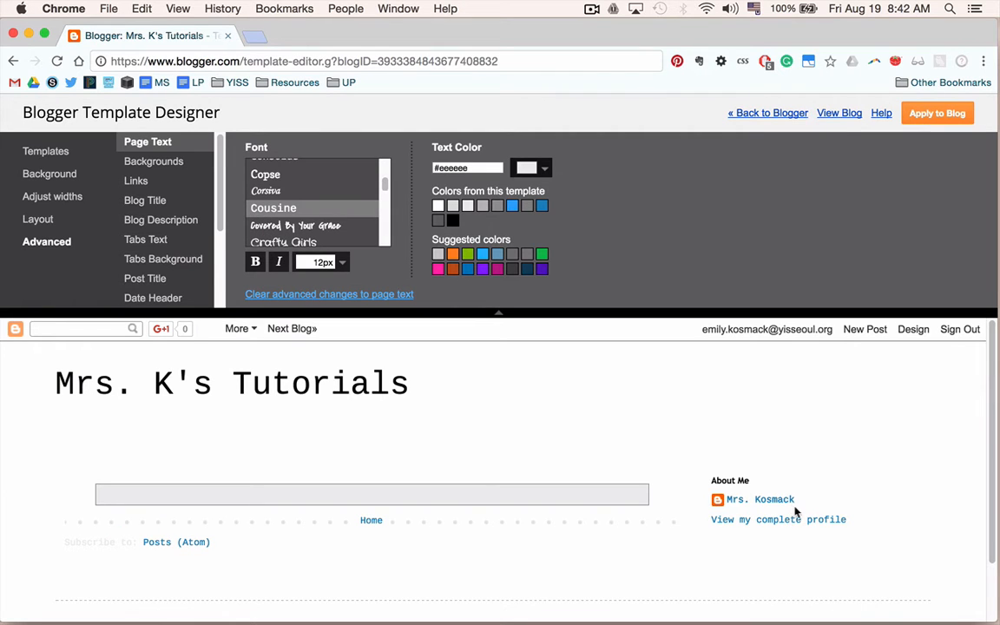
# Apply the template designer changes to the blog.
pyautogui.click(498, 315)
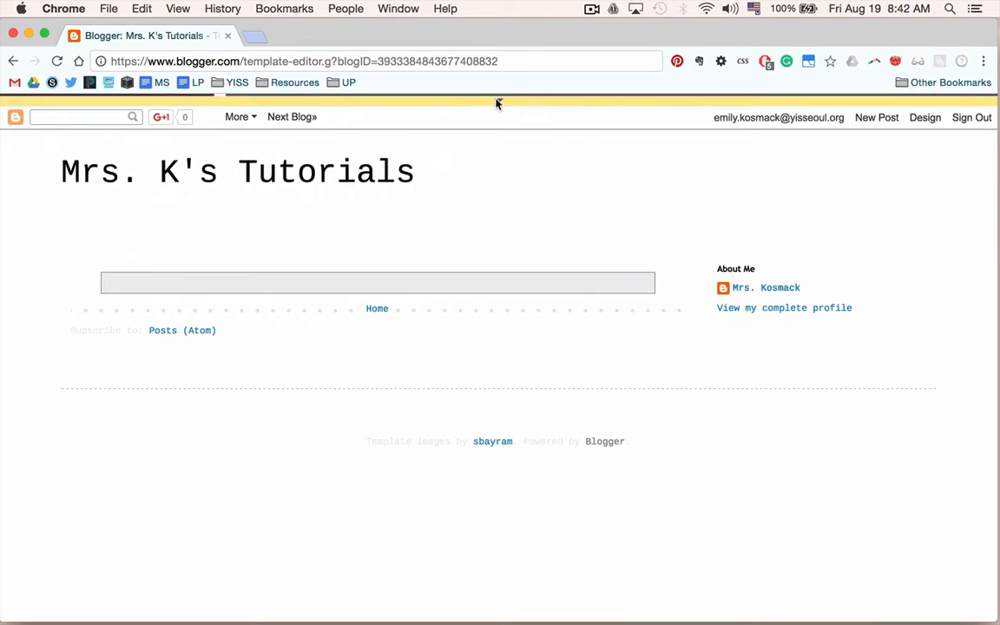
pyautogui.click(497, 101)
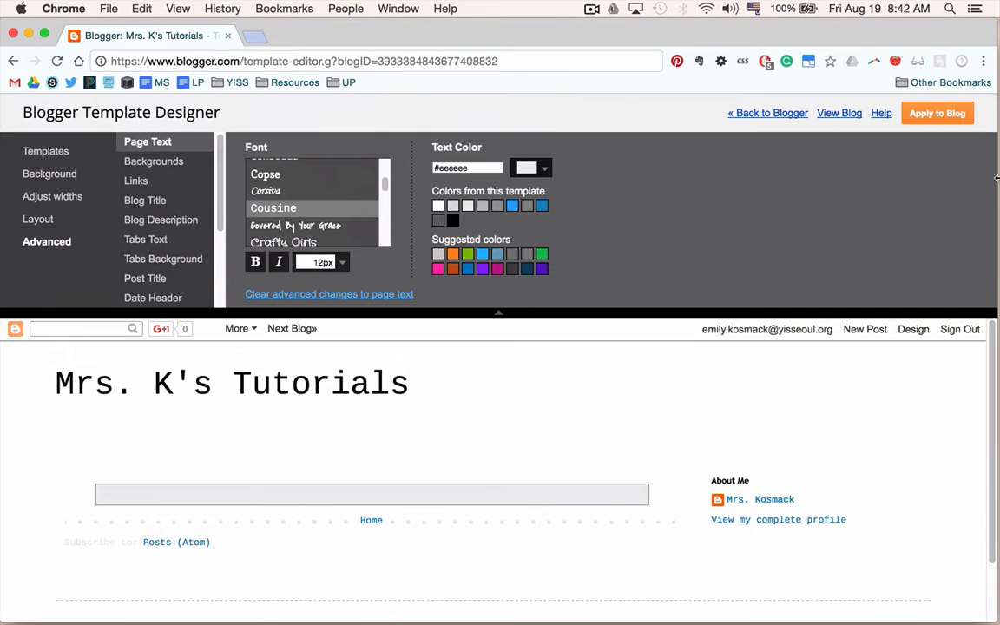
pyautogui.click(938, 118)
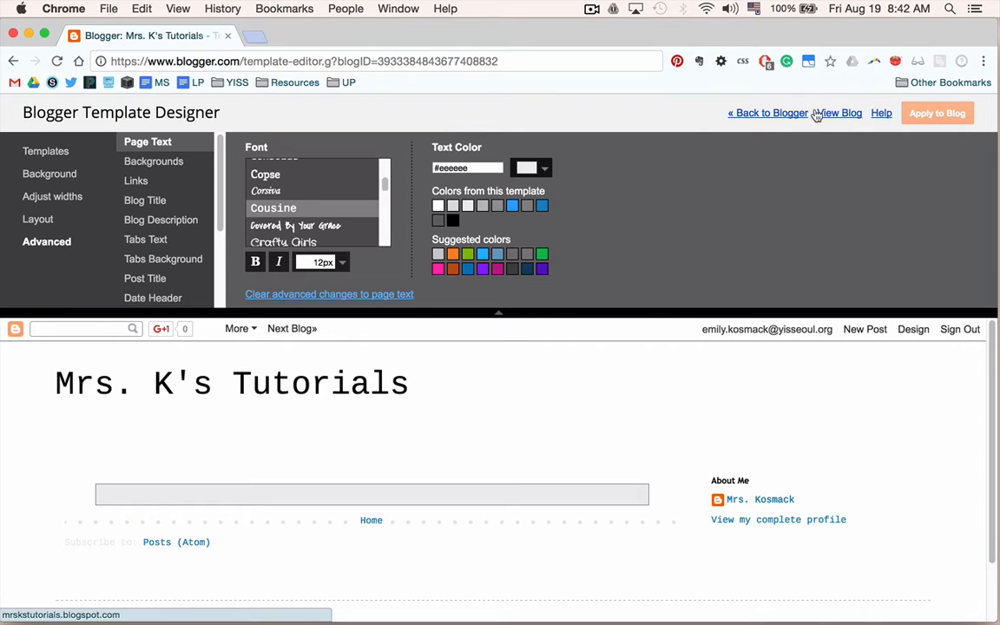
# Open the blog in a new tab to view it.
pyautogui.click(840, 113)
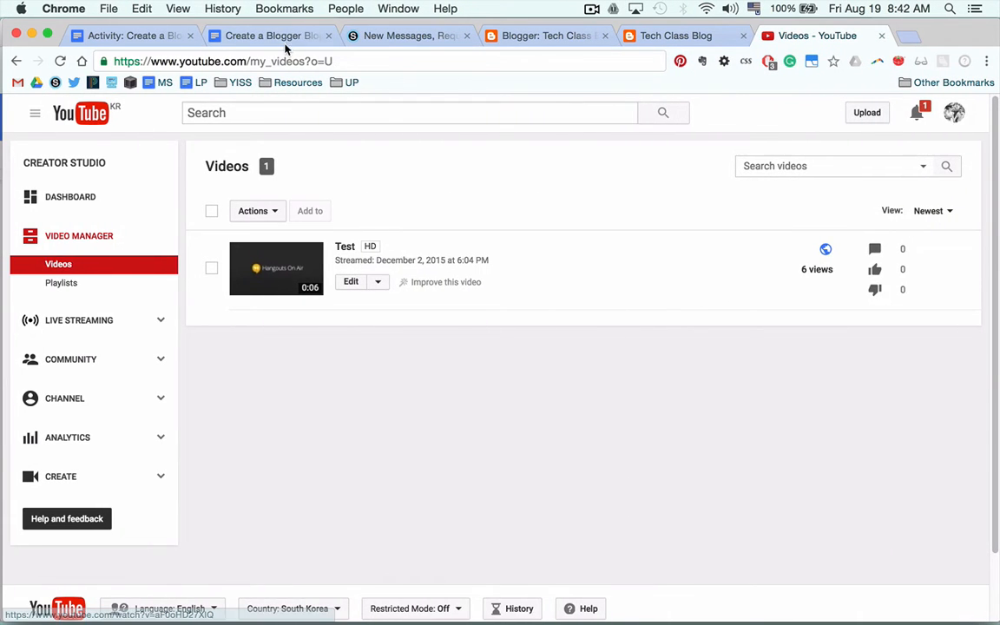
pyautogui.click(256, 35)
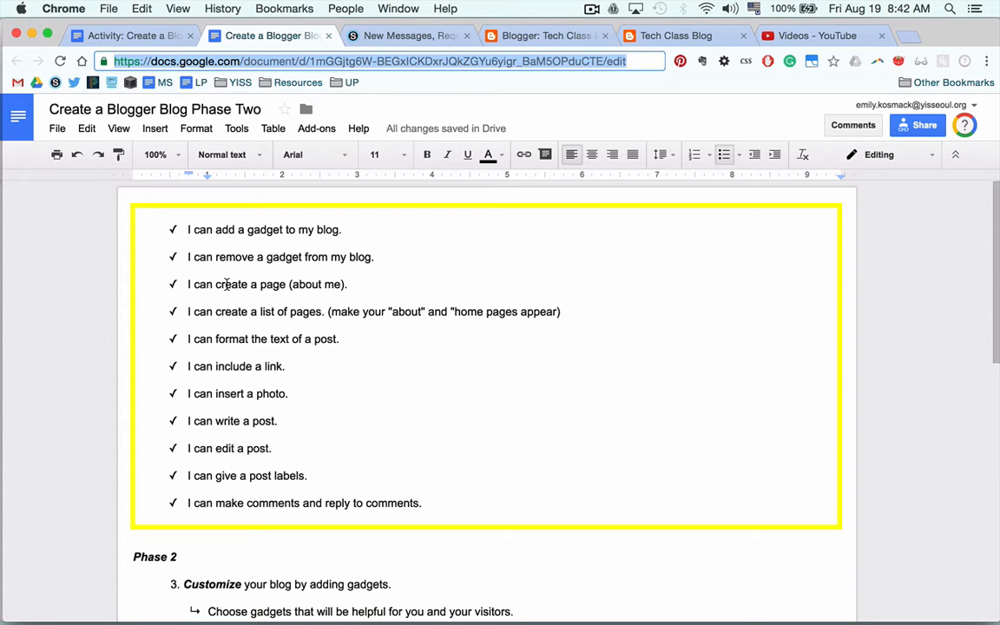
# Read through the Create a Blogger Blog Phase Two checklist document.
pyautogui.scroll(-1, 227, 284)
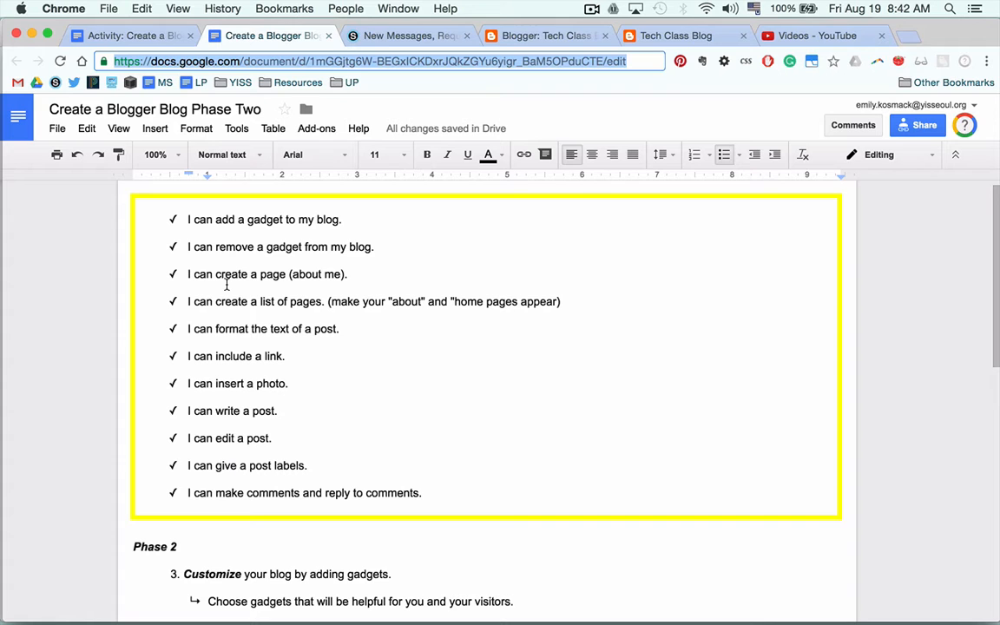
pyautogui.scroll(-1, 227, 284)
pyautogui.hotkey('ctrl', 'Right')
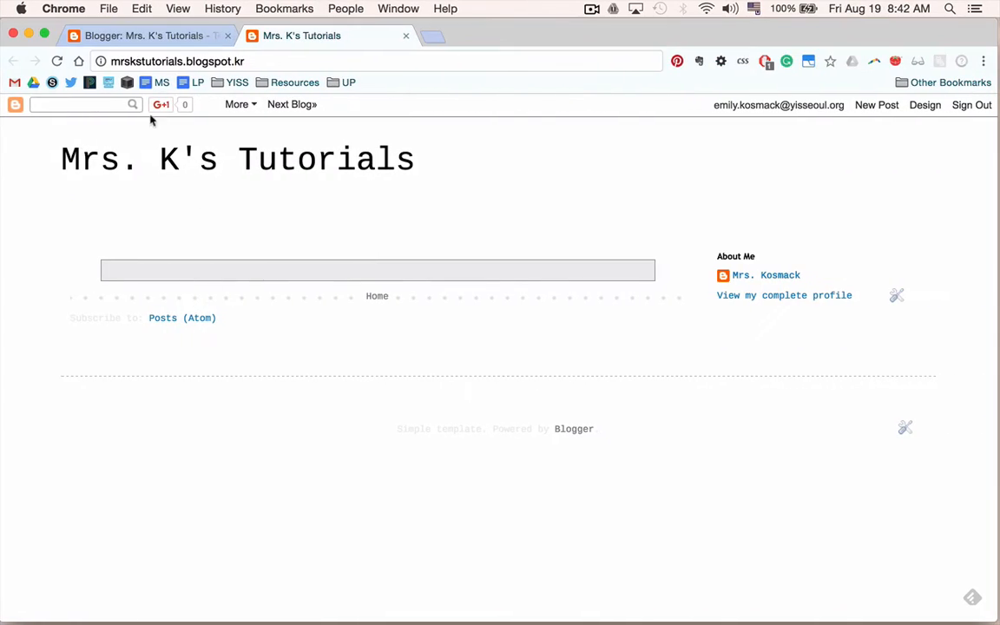
# Close the blog tab, return to the Blogger dashboard and open the Layout page.
pyautogui.click(404, 36)
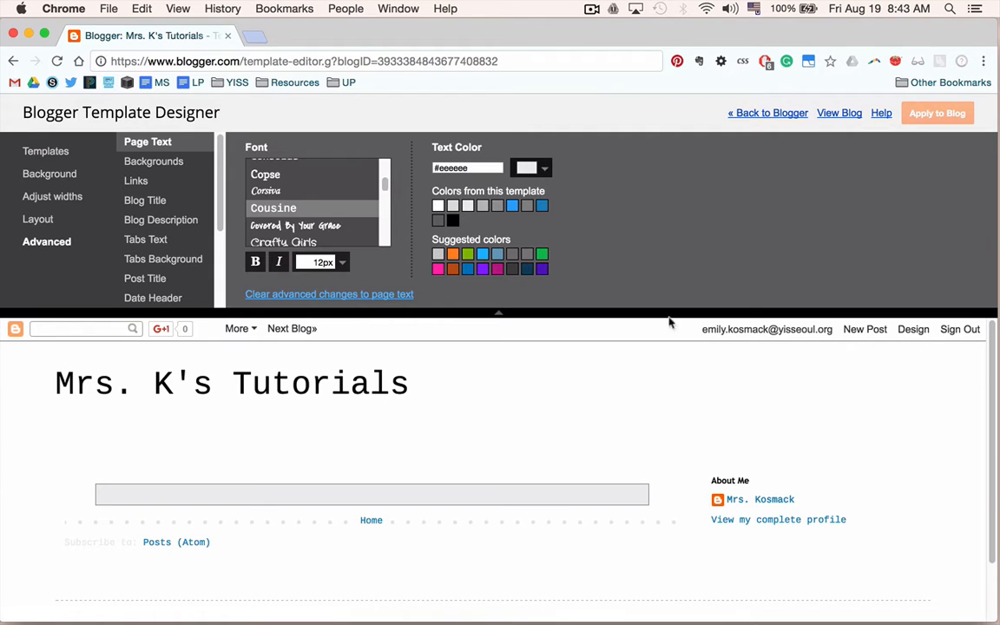
pyautogui.click(748, 115)
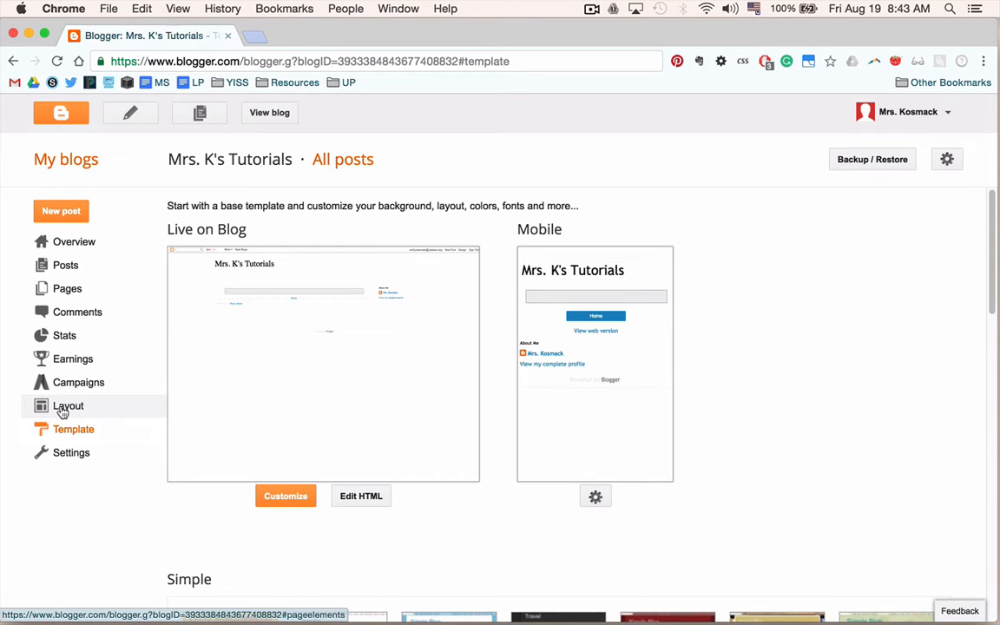
pyautogui.click(62, 411)
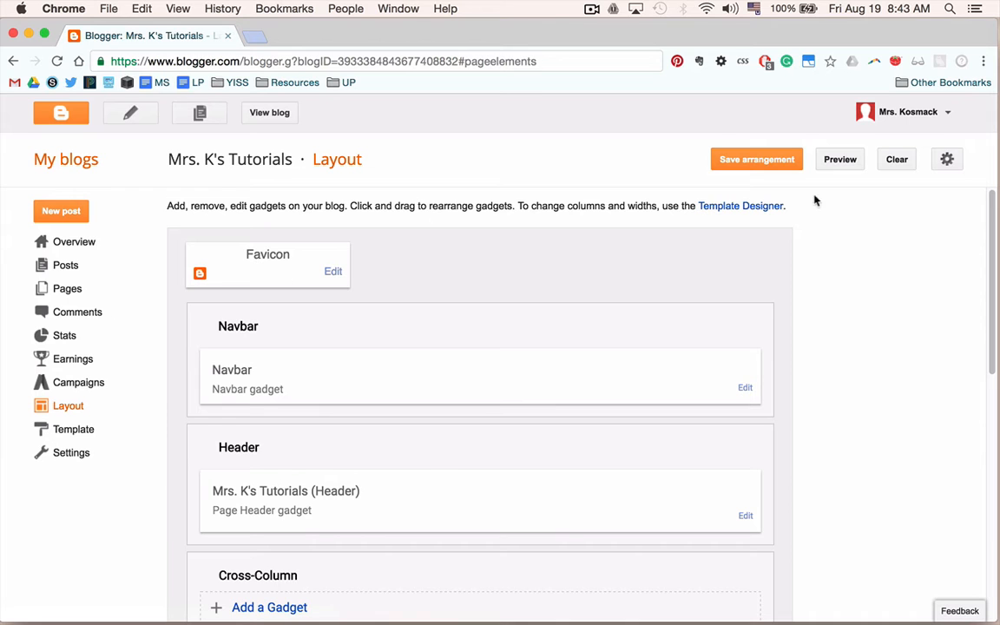
# Open the blog in a new tab and switch back to the Layout page.
pyautogui.click(273, 122)
pyautogui.click(168, 33)
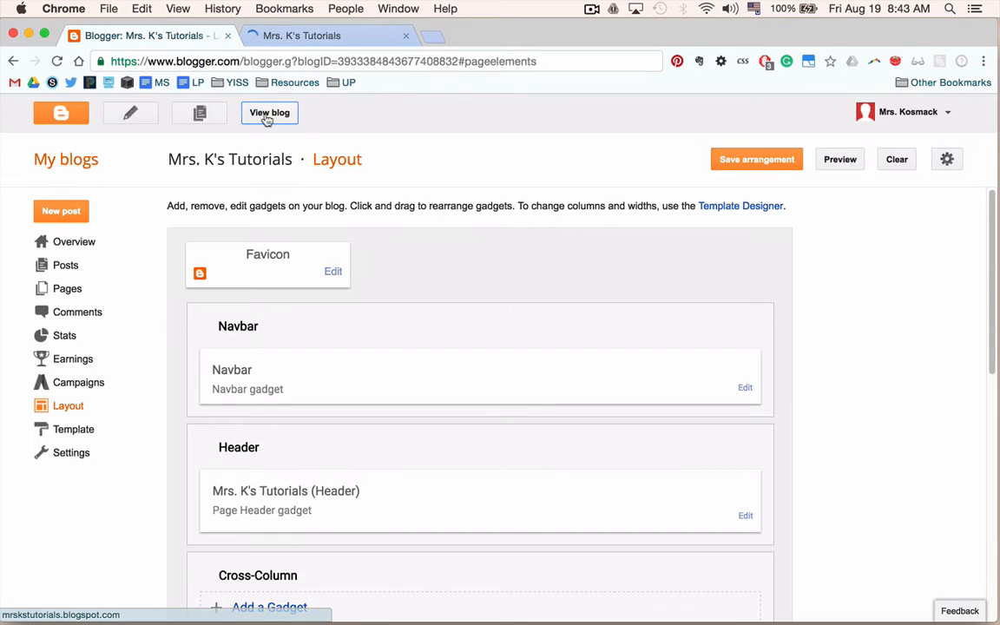
pyautogui.click(317, 37)
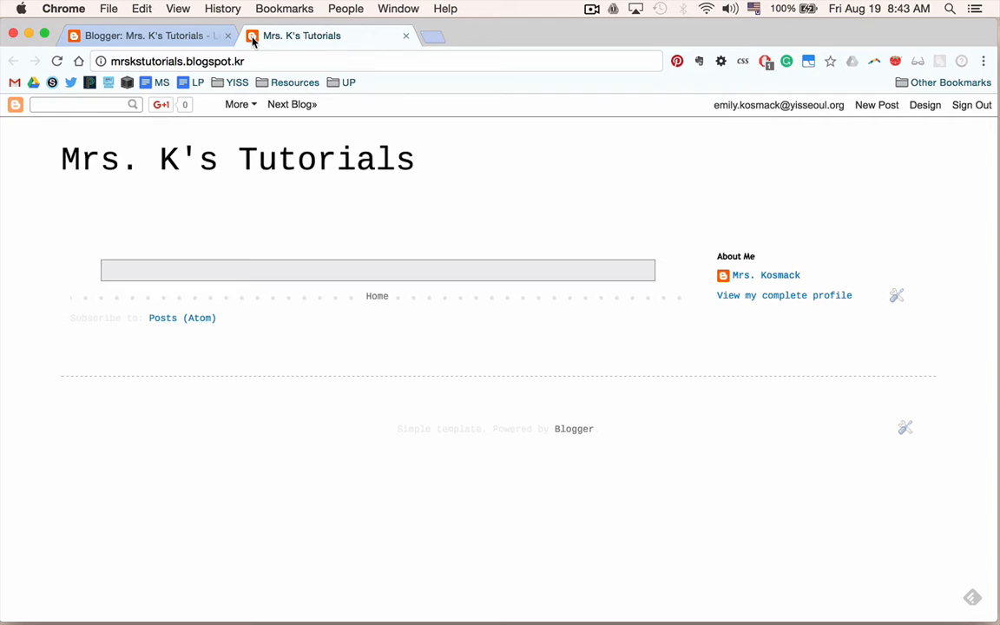
pyautogui.click(169, 36)
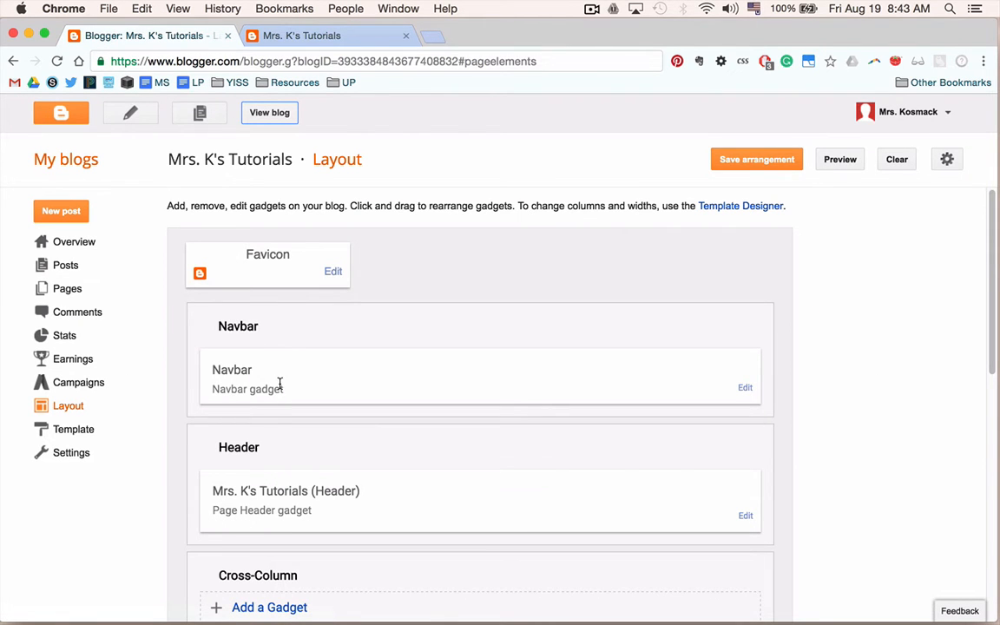
pyautogui.scroll(-1, 260, 369)
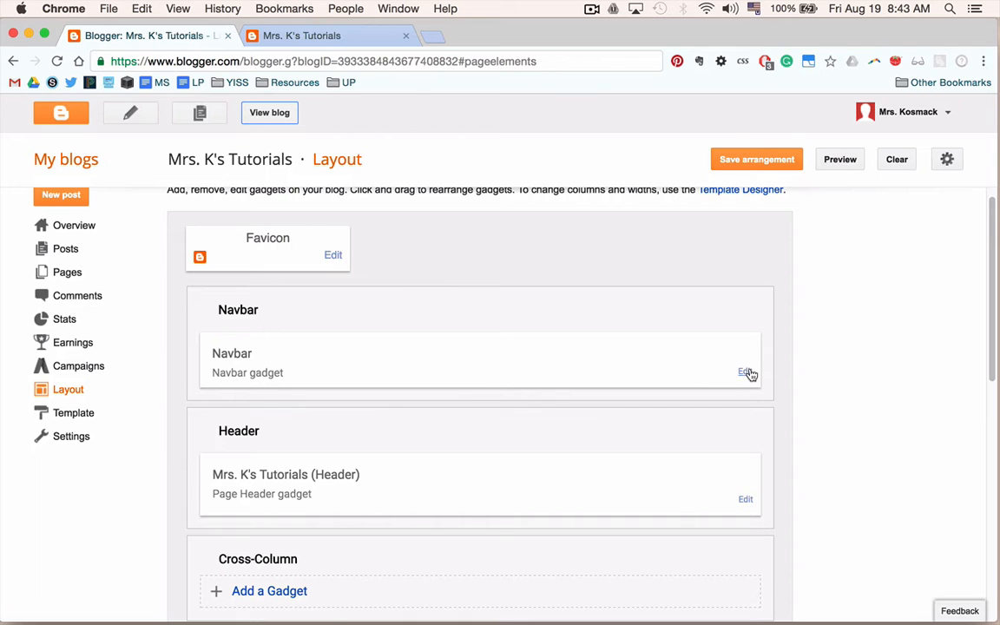
pyautogui.click(744, 371)
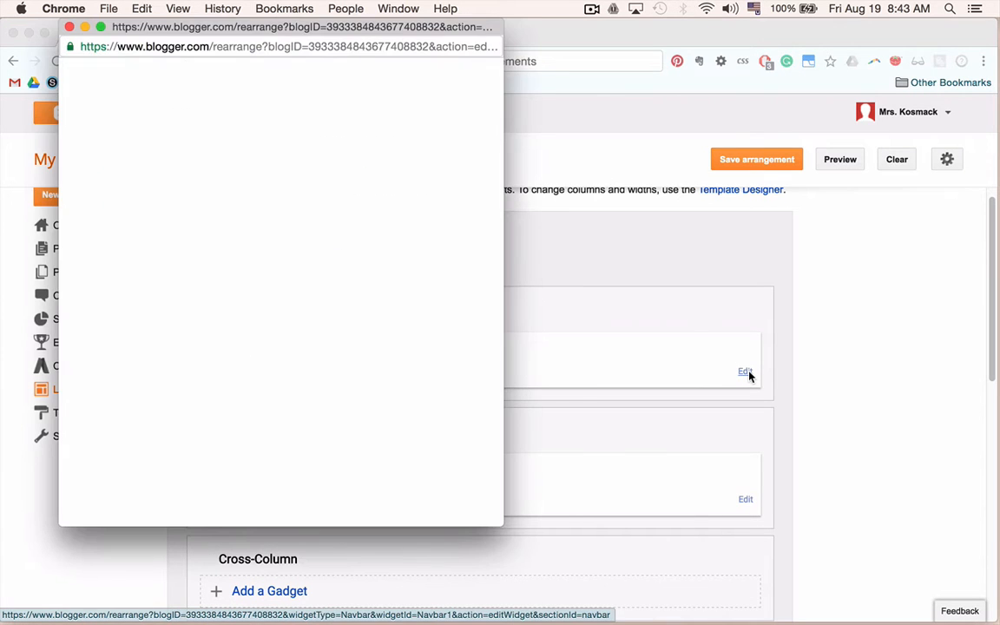
pyautogui.click(585, 46)
pyautogui.click(306, 40)
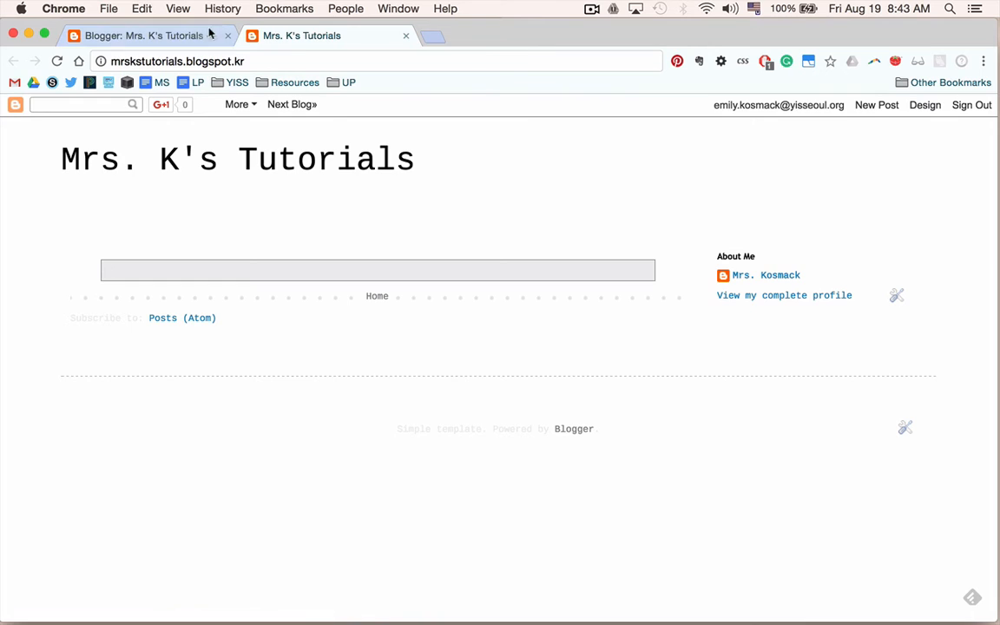
pyautogui.click(174, 35)
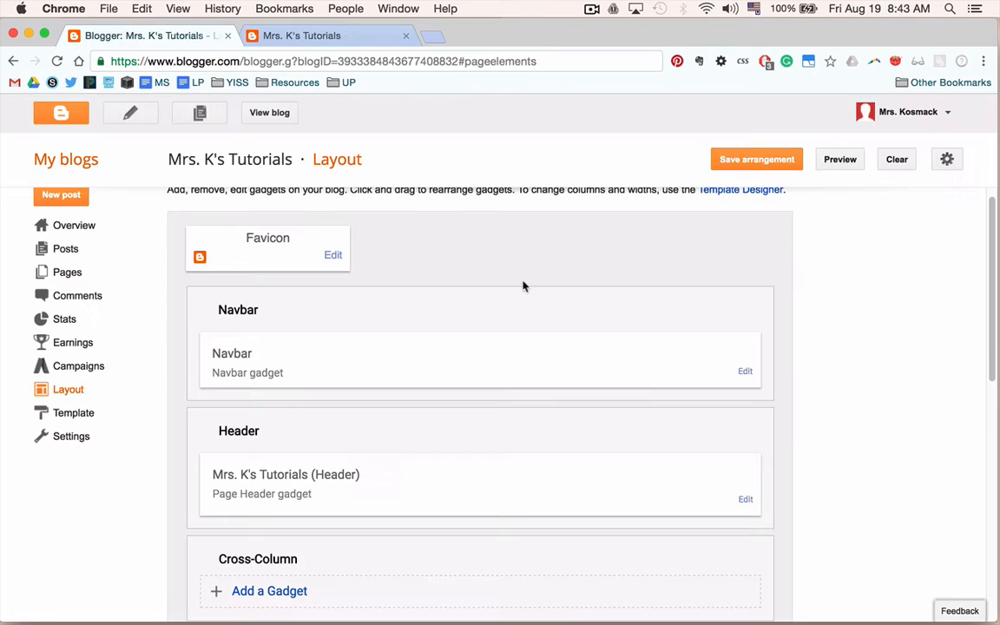
# Set the Navbar gadget's configuration to Off and save it.
pyautogui.click(745, 371)
pyautogui.scroll(-1, 305, 252)
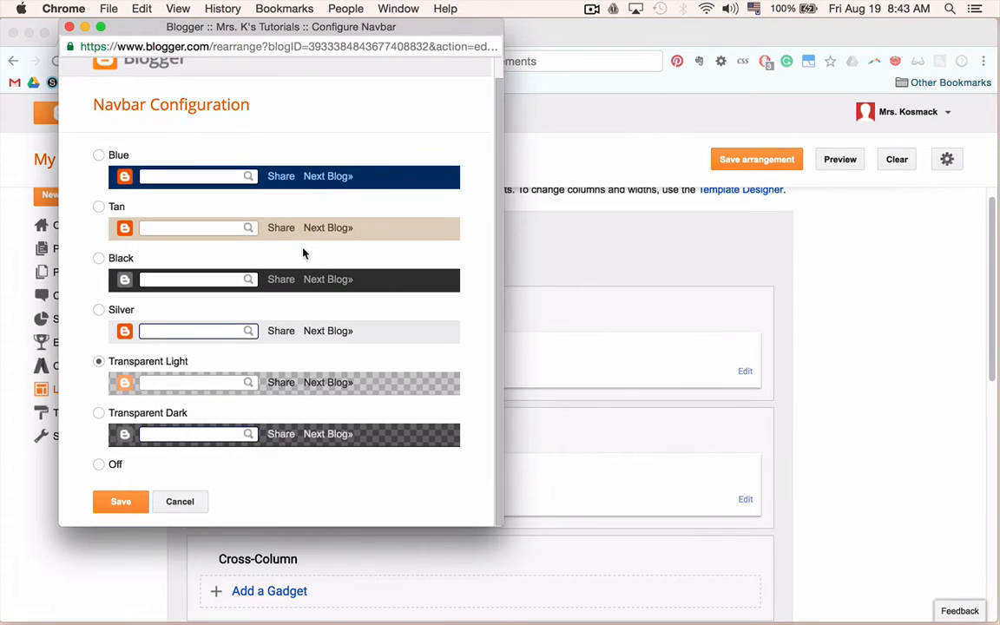
pyautogui.click(99, 465)
pyautogui.click(120, 502)
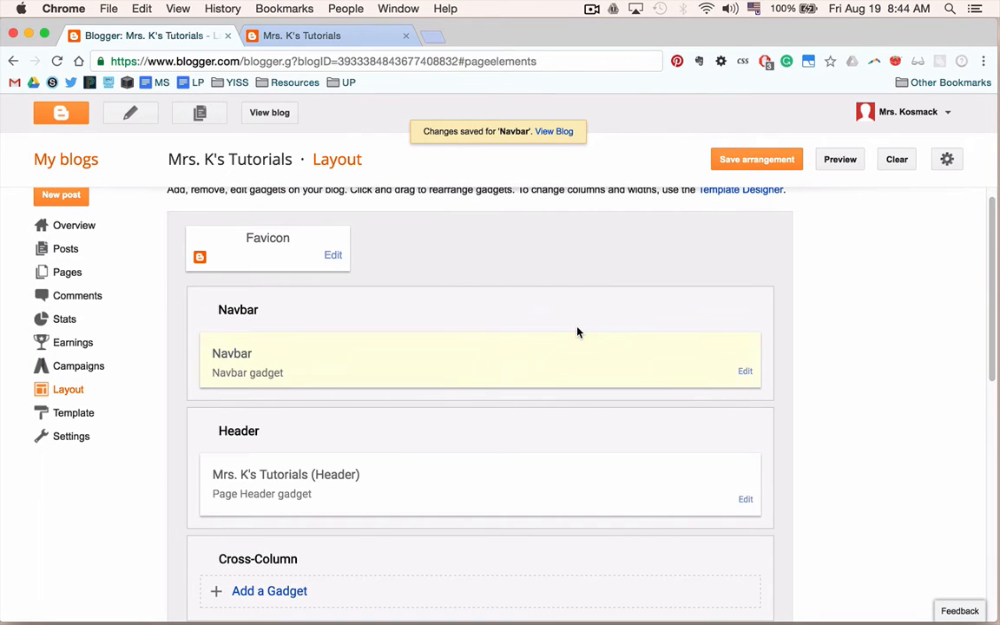
# Open the Header gadget's configuration, examine it, and cancel without changes.
pyautogui.scroll(-3, 852, 341)
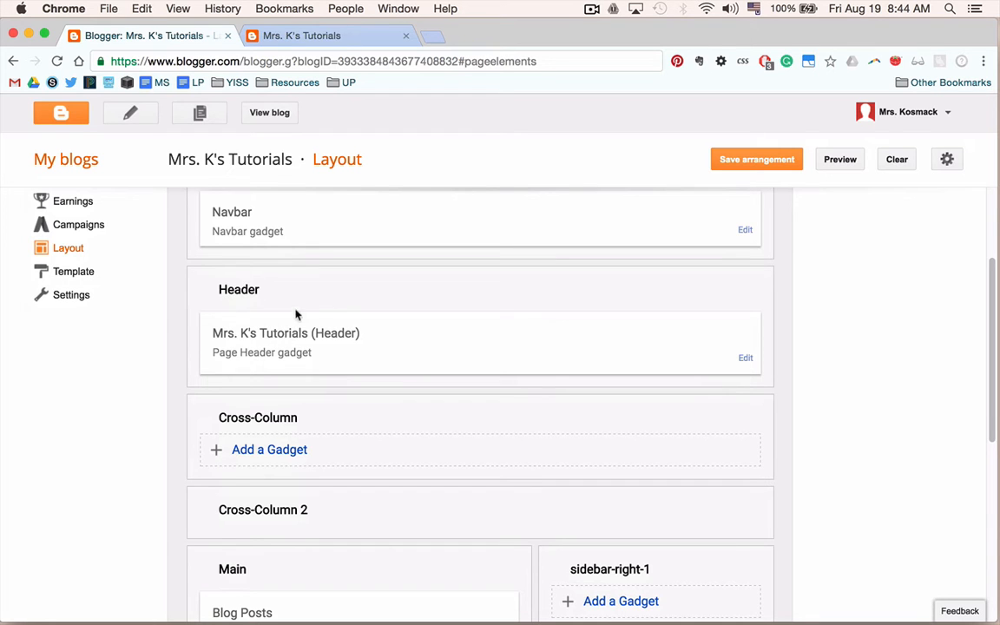
pyautogui.scroll(-1, 449, 346)
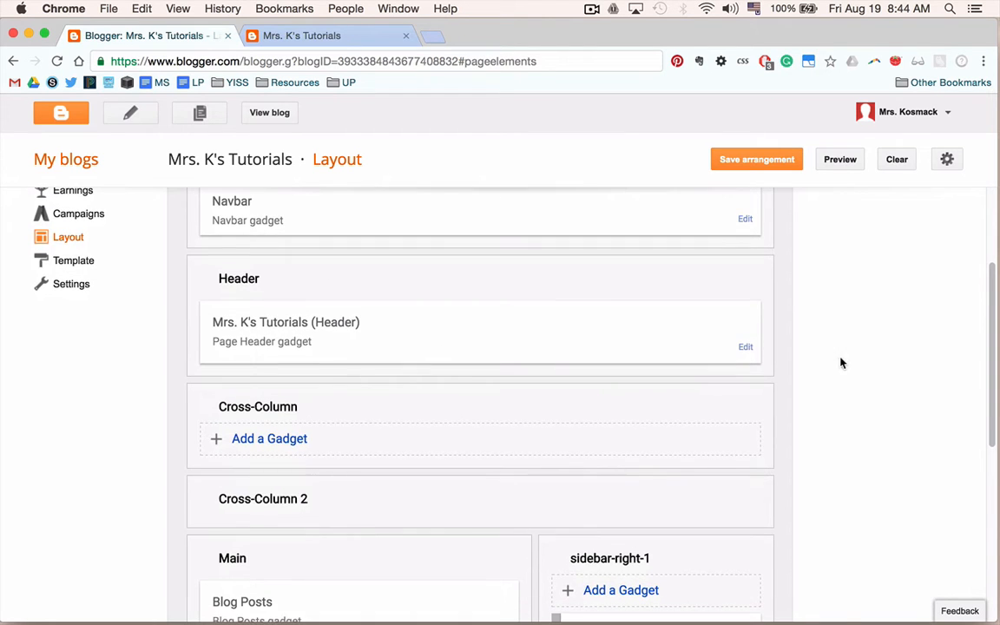
pyautogui.click(739, 348)
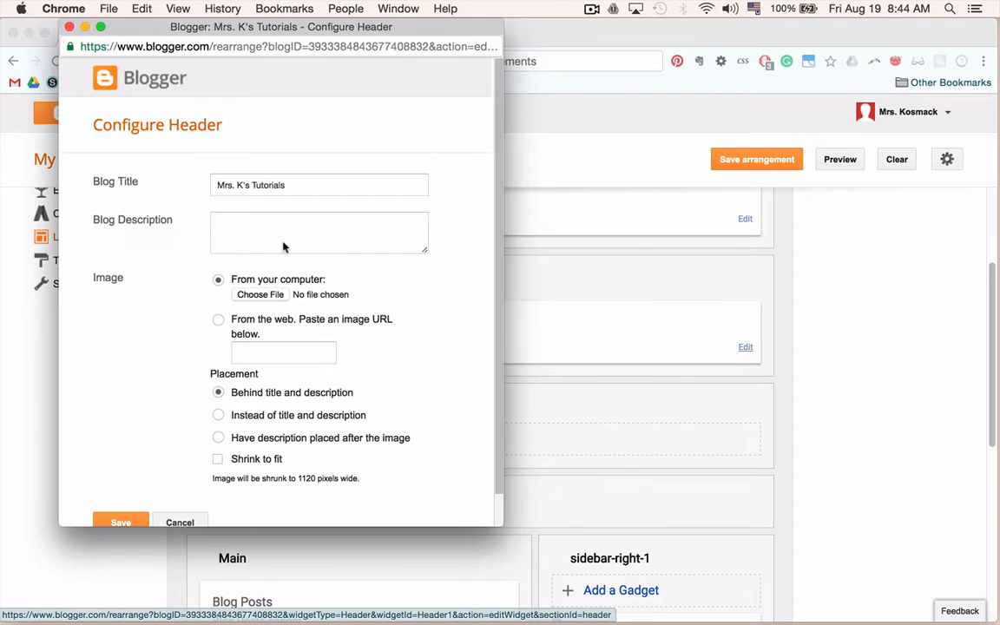
pyautogui.scroll(-1, 156, 199)
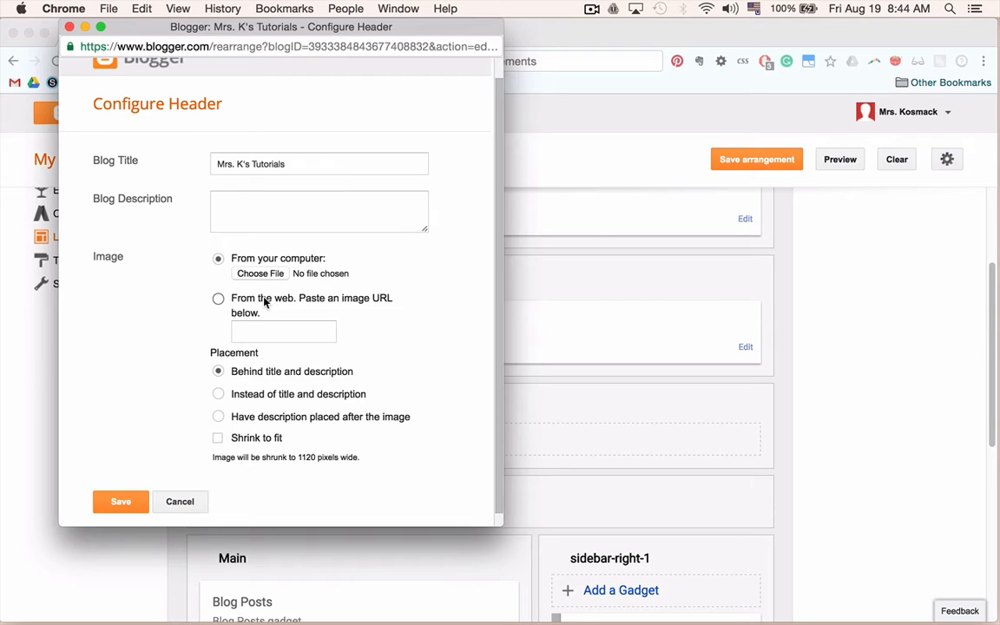
pyautogui.click(236, 208)
pyautogui.click(186, 503)
# Examine the sidebar's About Me gadget in the layout and the complete profile page it links to on the blog.
pyautogui.scroll(-1, 492, 317)
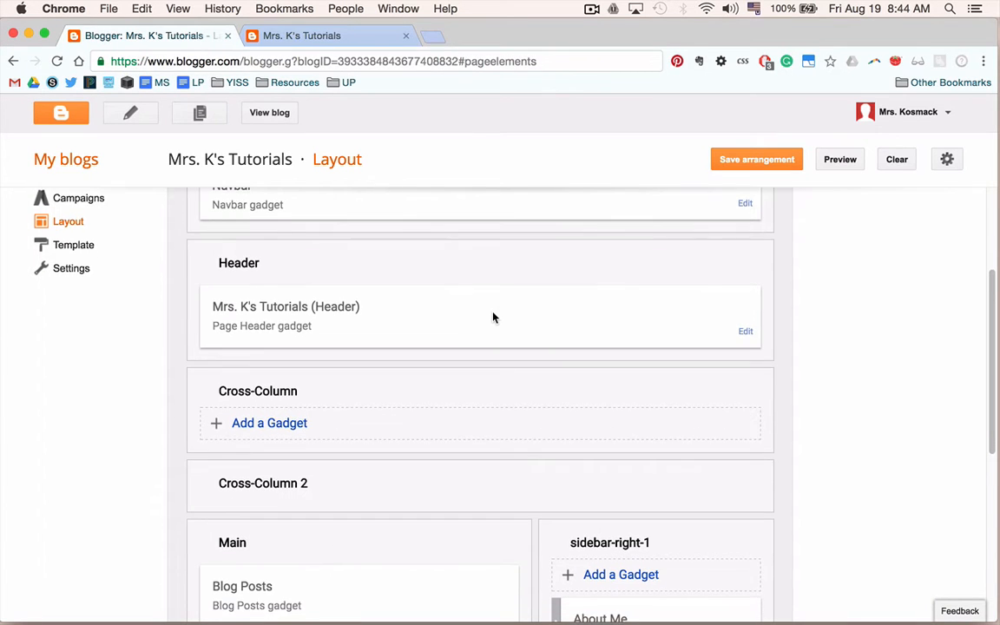
pyautogui.scroll(-2, 492, 318)
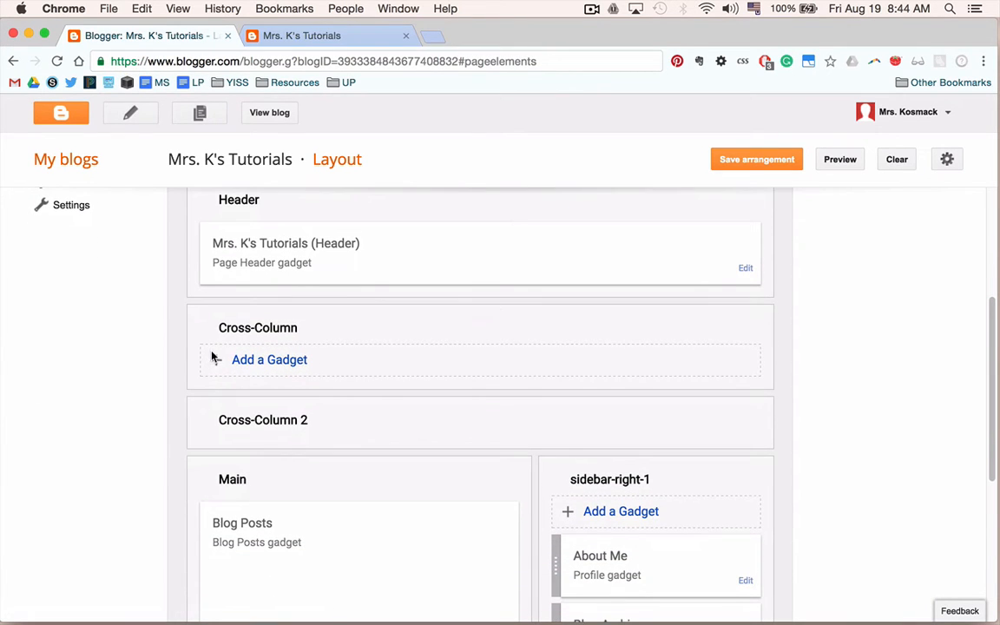
pyautogui.scroll(-1, 465, 419)
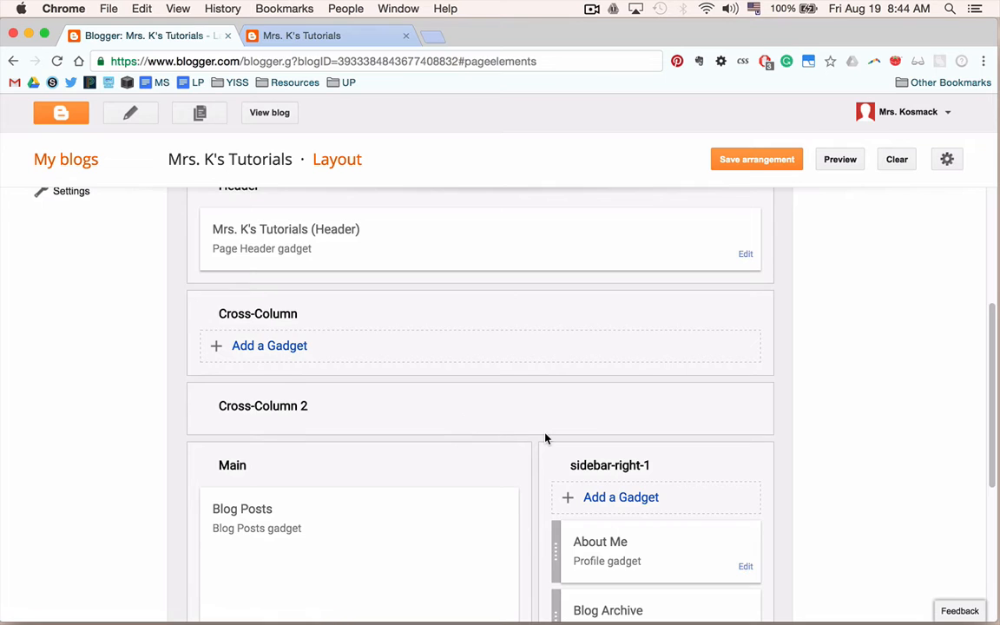
pyautogui.scroll(-3, 547, 437)
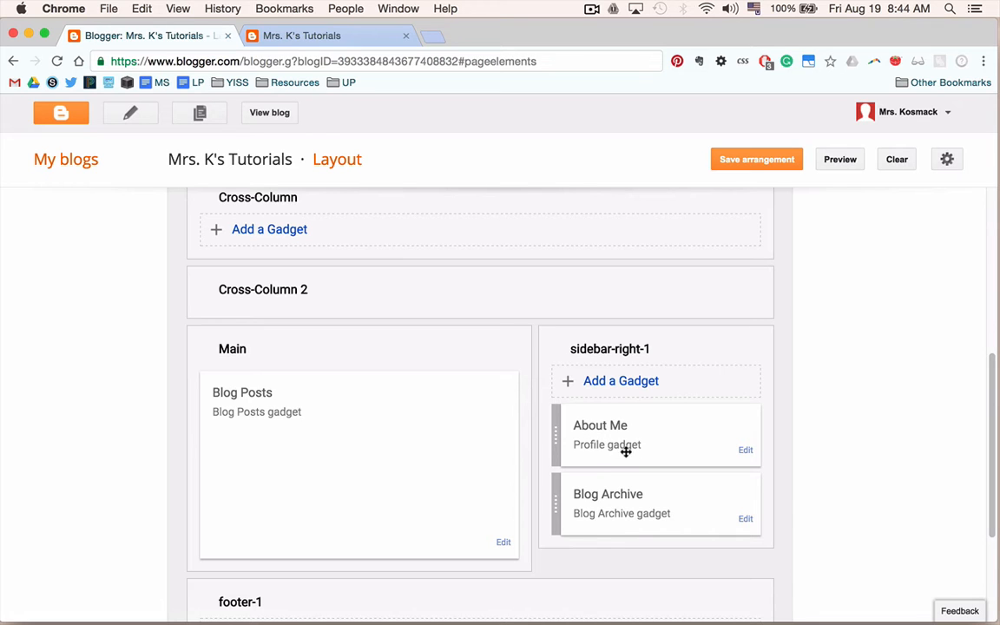
pyautogui.click(339, 37)
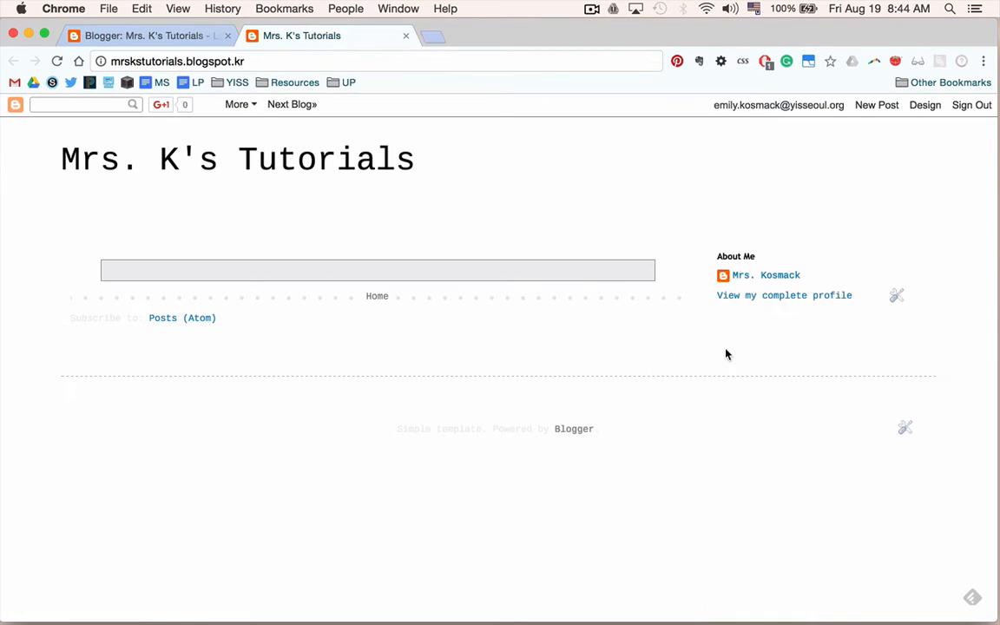
pyautogui.click(770, 282)
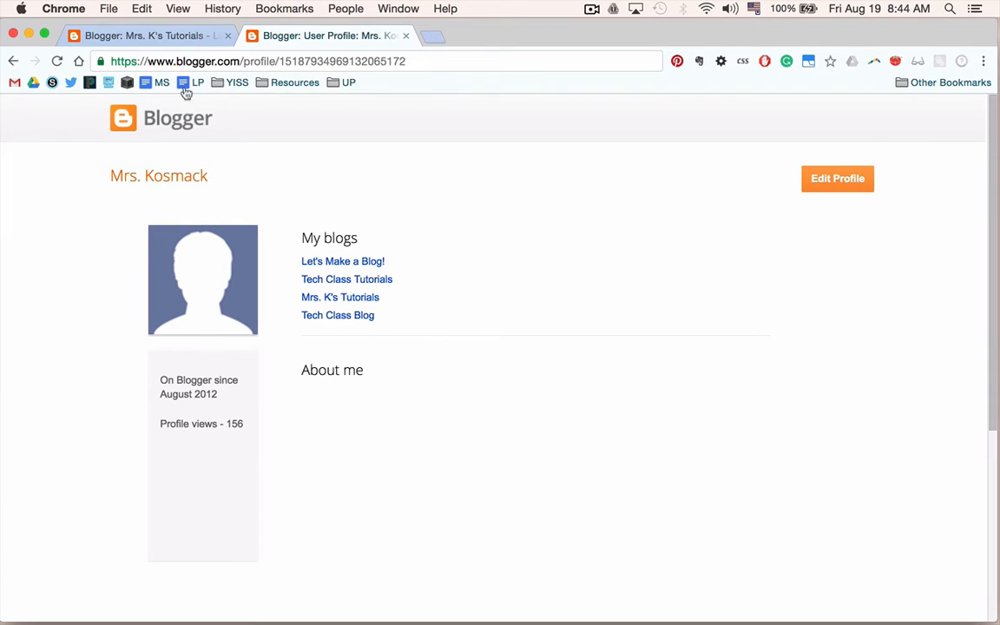
pyautogui.click(158, 36)
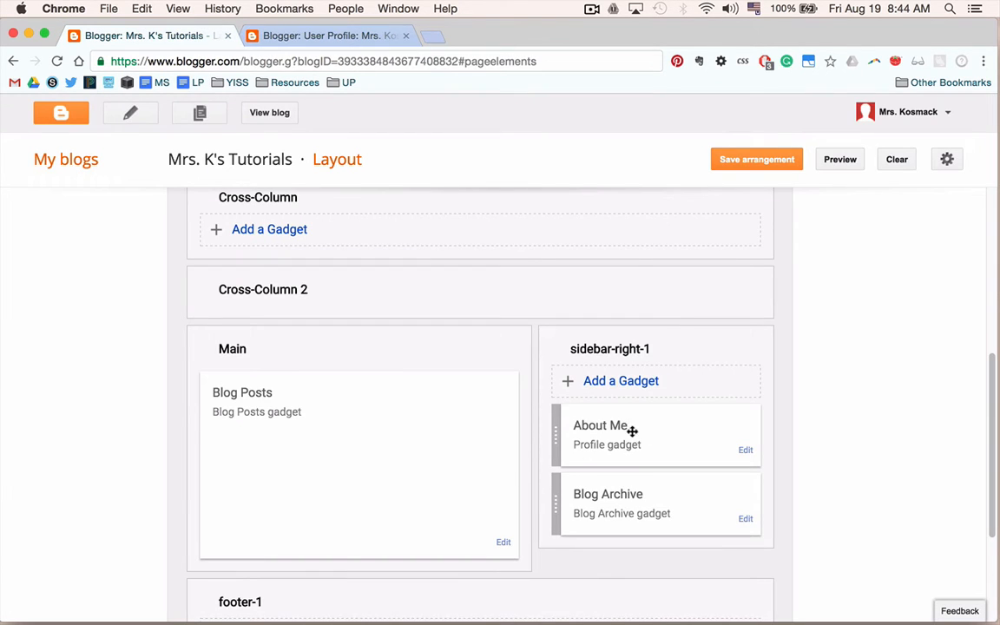
# Remove the About Me profile gadget from the sidebar.
pyautogui.click(747, 452)
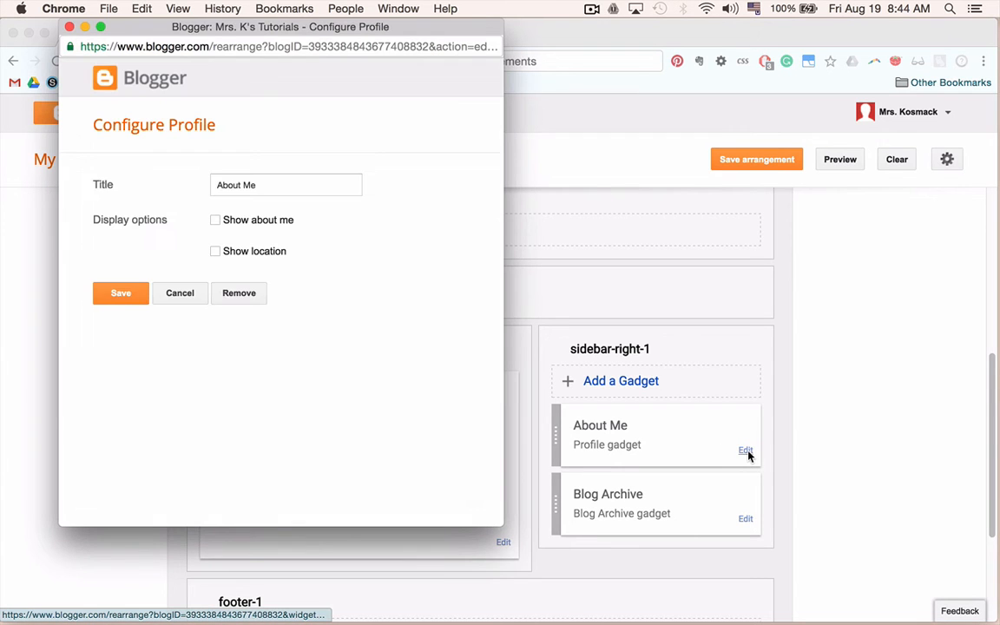
pyautogui.click(215, 219)
pyautogui.click(234, 295)
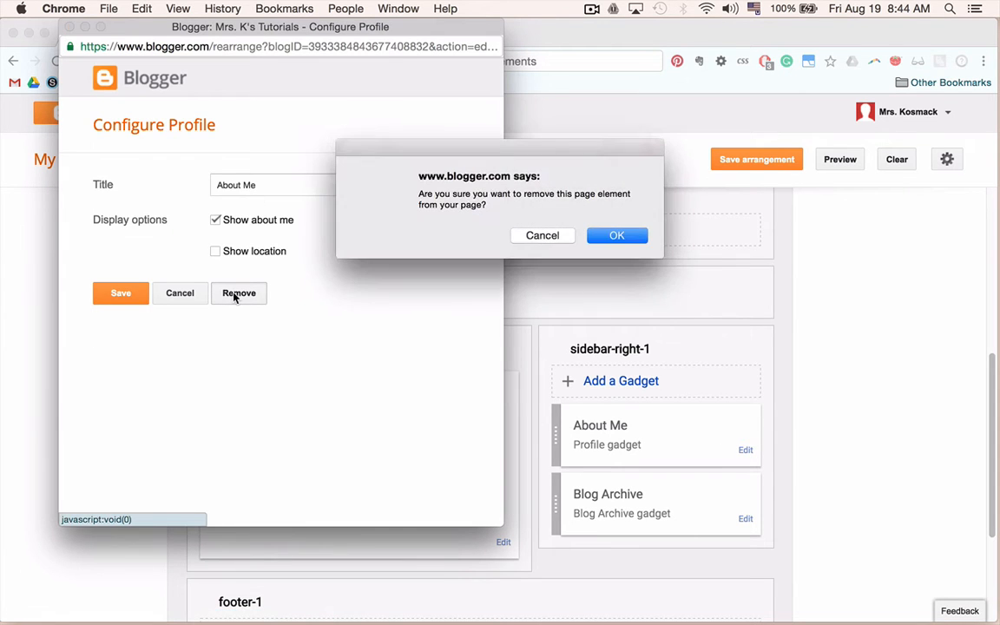
pyautogui.click(623, 236)
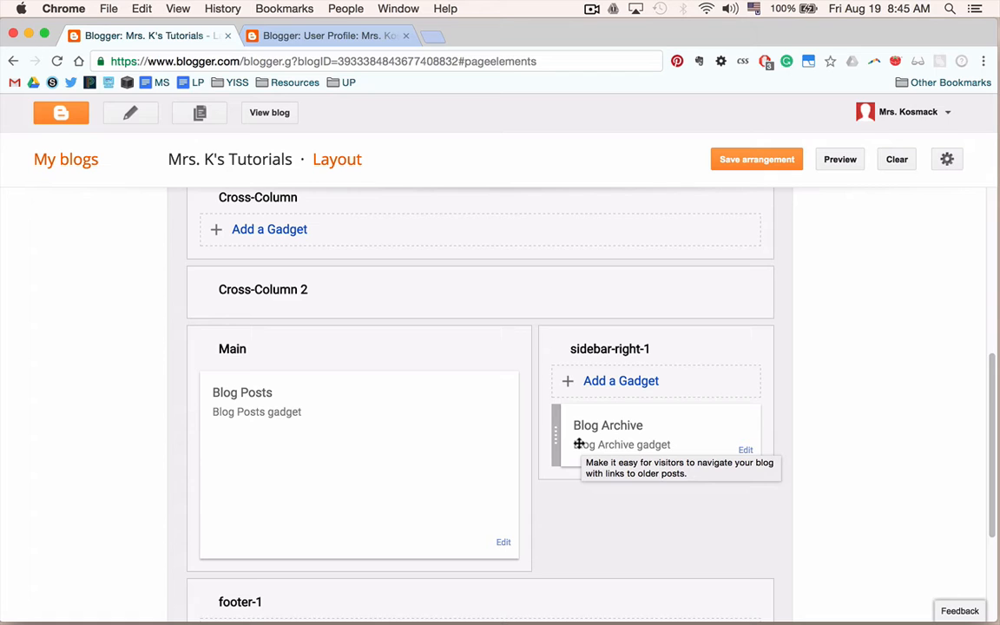
# Add a Labels gadget to the sidebar with its labels sorted by frequency, and save it.
pyautogui.click(608, 387)
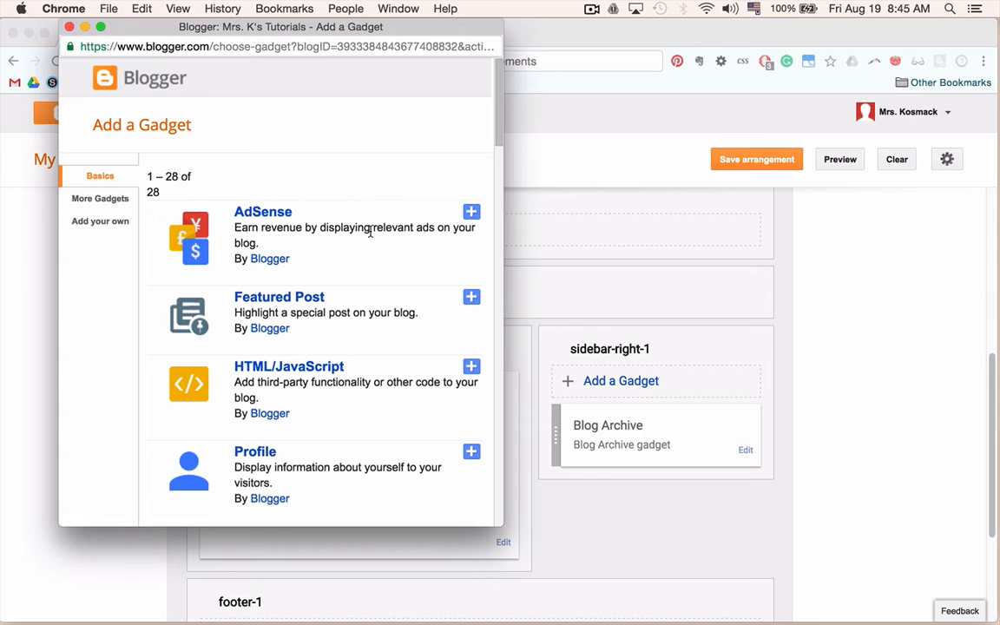
pyautogui.scroll(-3, 371, 230)
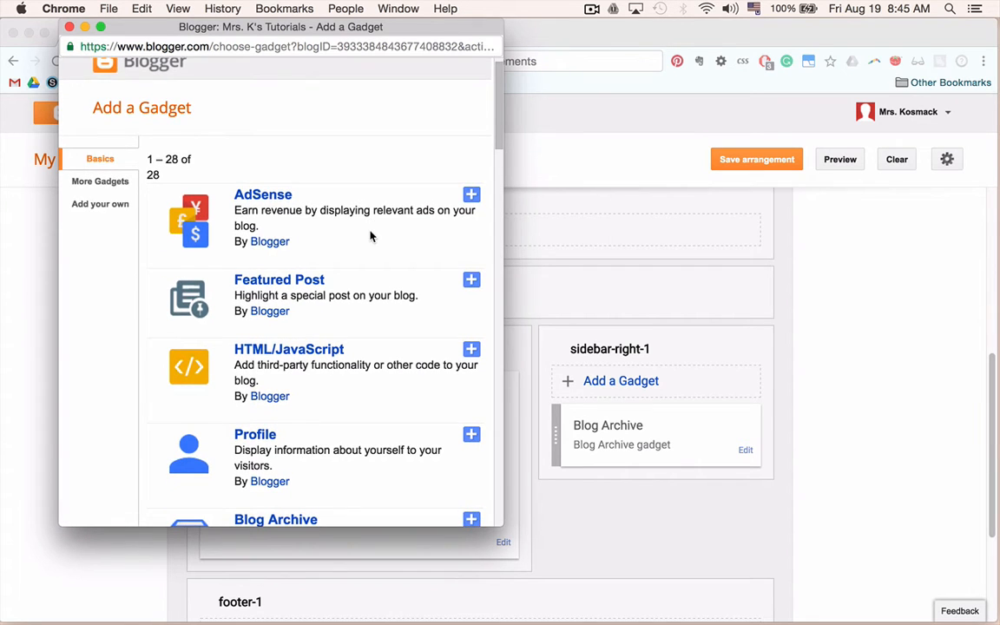
pyautogui.scroll(-2, 363, 325)
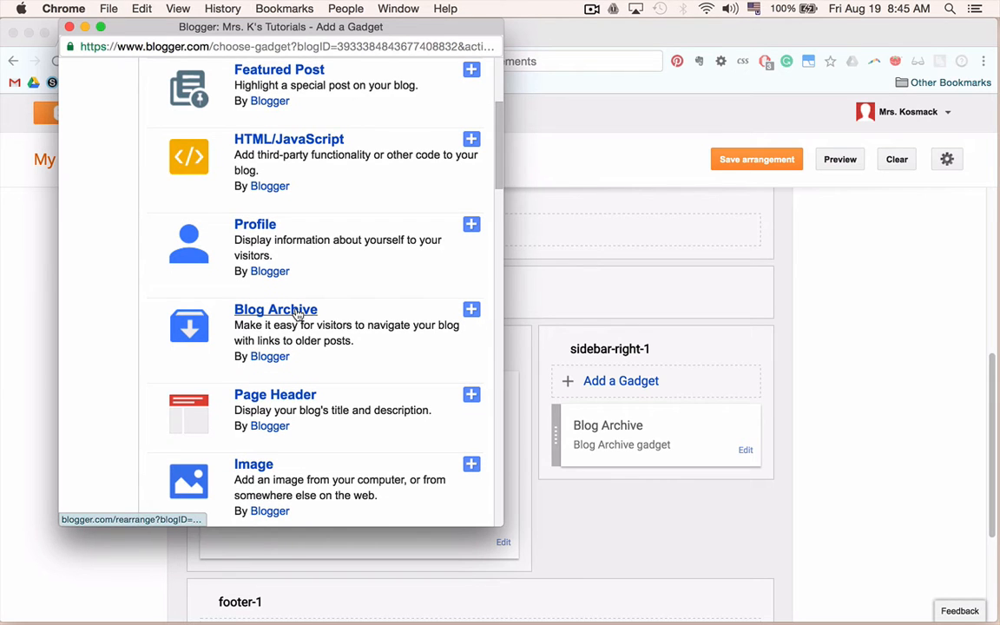
pyautogui.scroll(-2, 298, 314)
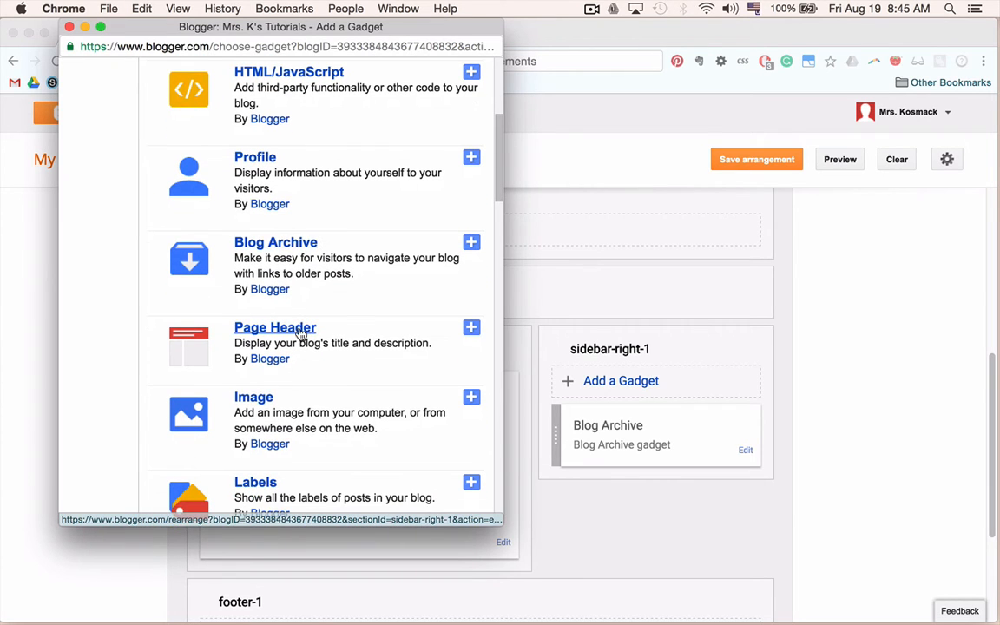
pyautogui.scroll(-2, 304, 329)
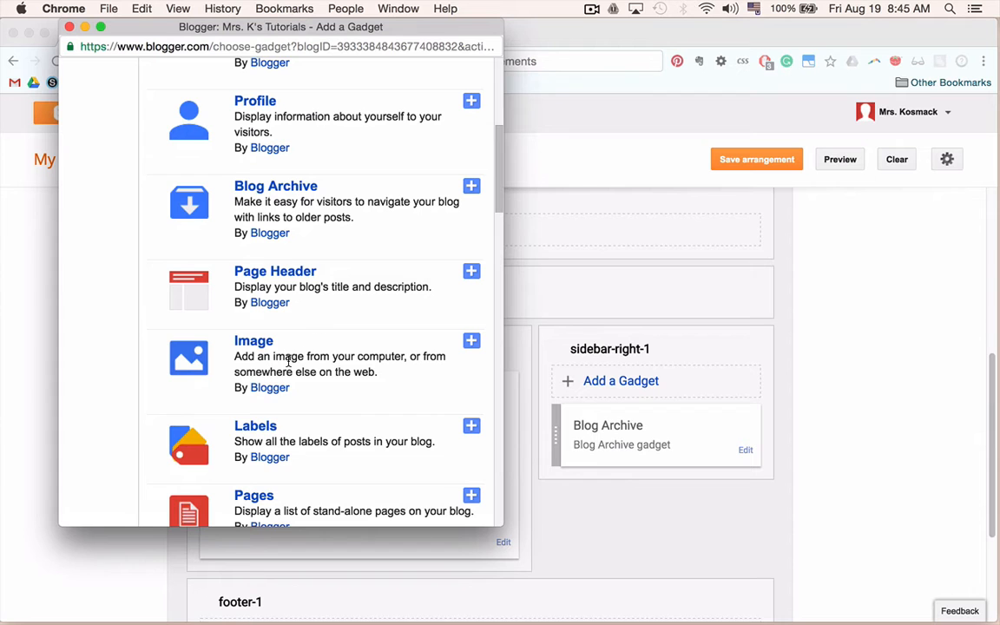
pyautogui.scroll(-2, 289, 361)
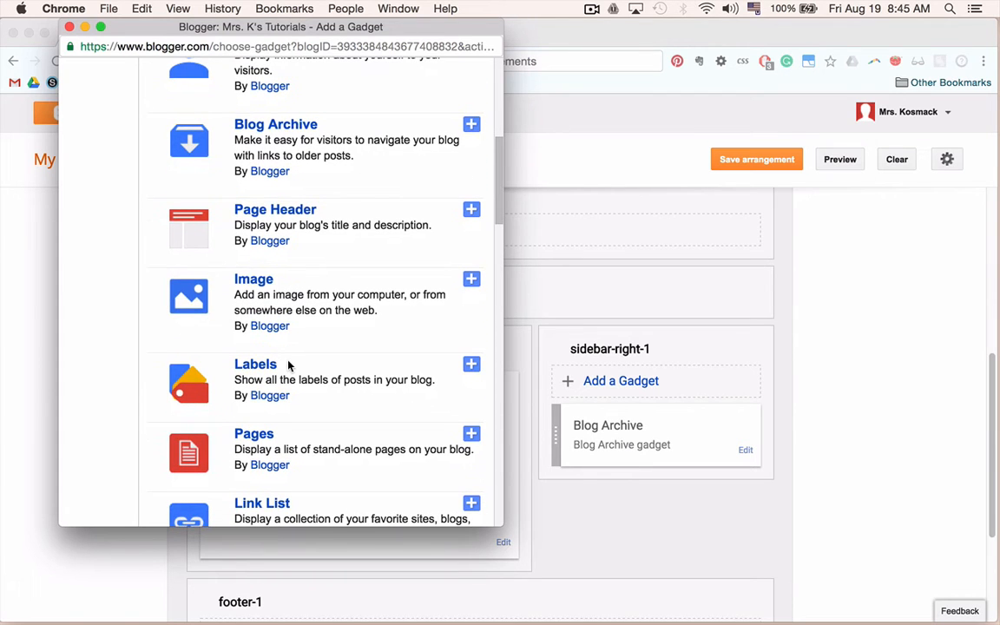
pyautogui.scroll(-1, 269, 347)
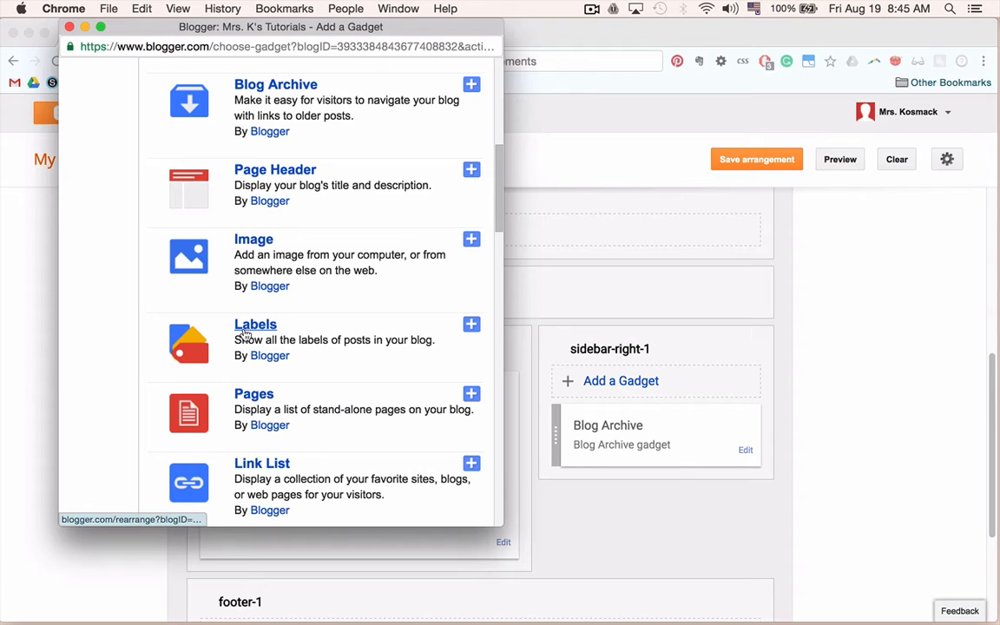
pyautogui.click(471, 327)
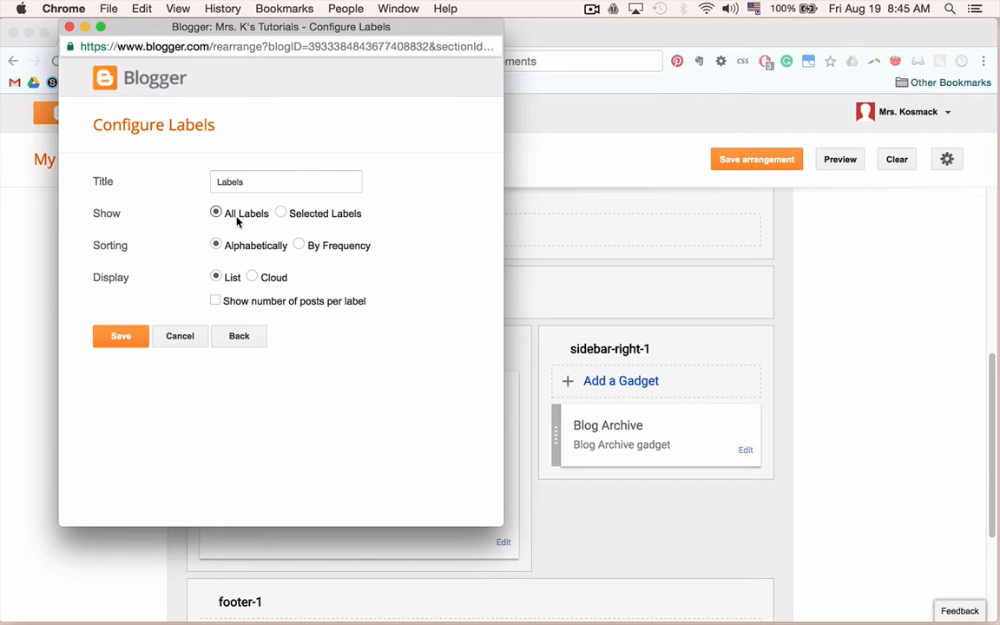
pyautogui.click(300, 244)
pyautogui.click(121, 337)
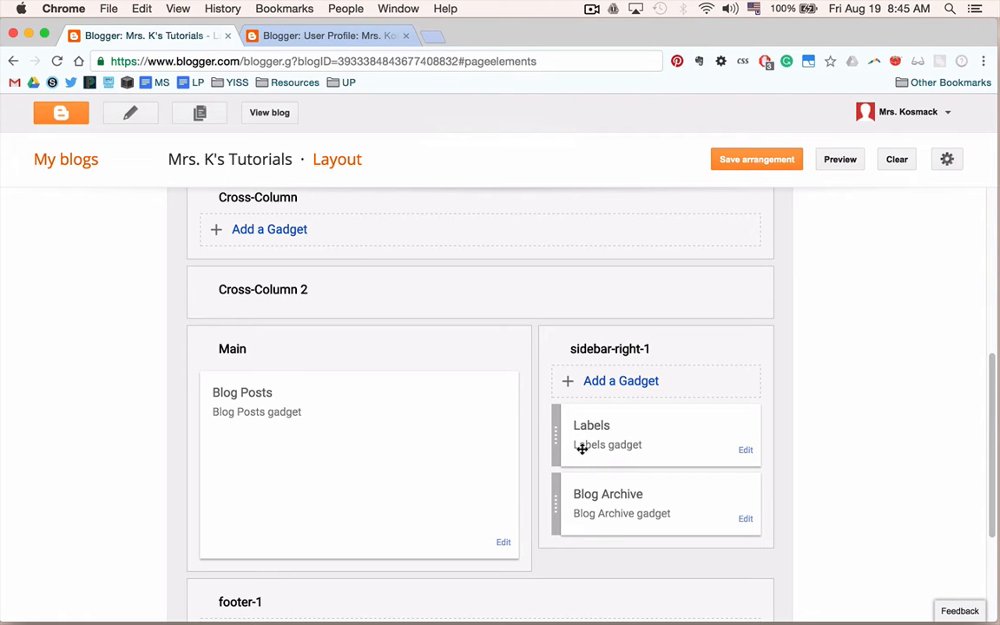
# Add a Pages gadget to the sidebar showing the Home page, and save it.
pyautogui.click(620, 384)
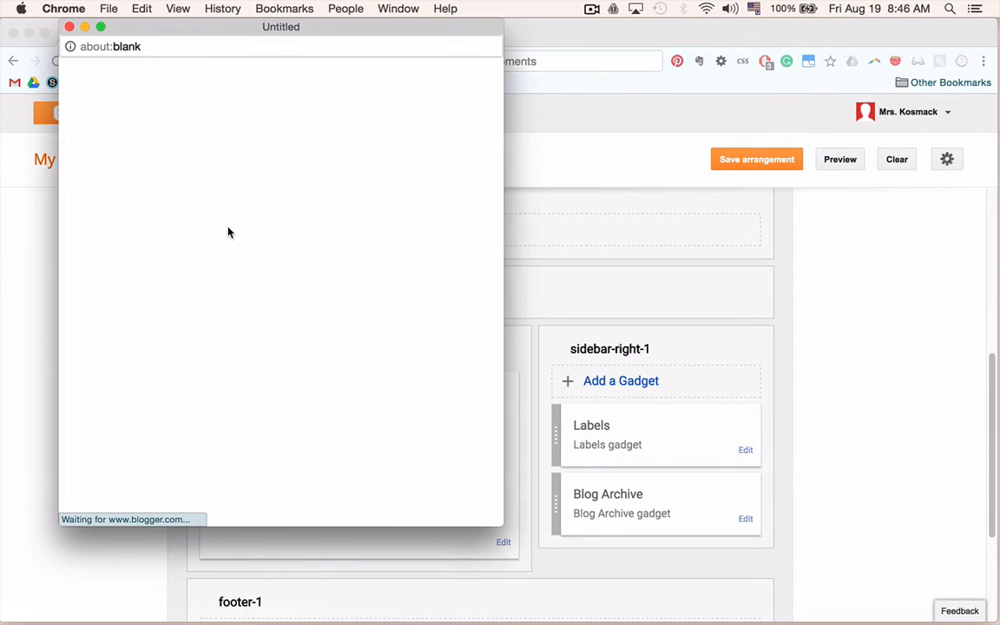
pyautogui.scroll(-10, 228, 231)
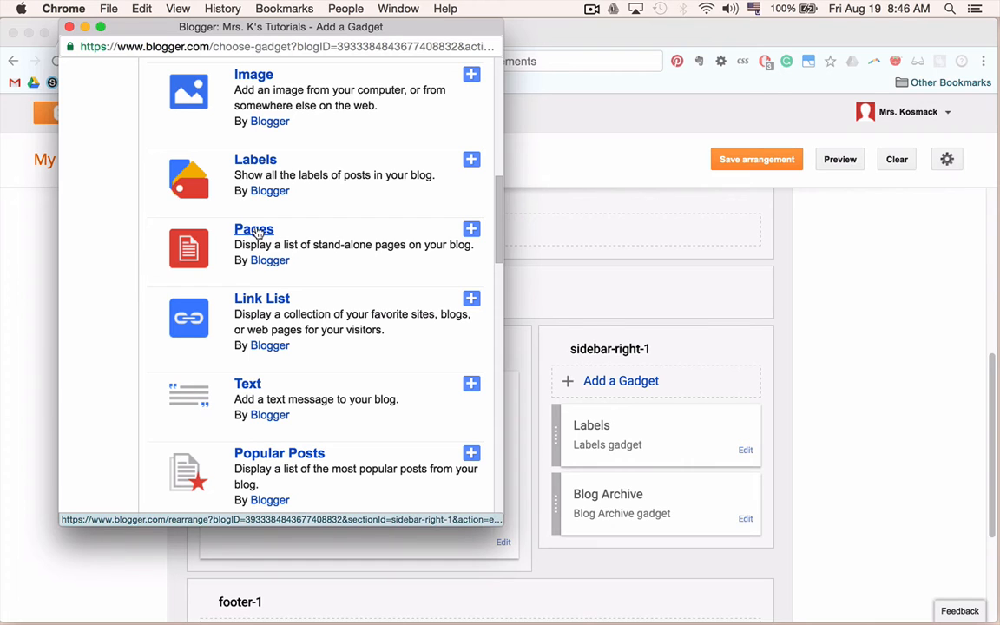
pyautogui.click(470, 229)
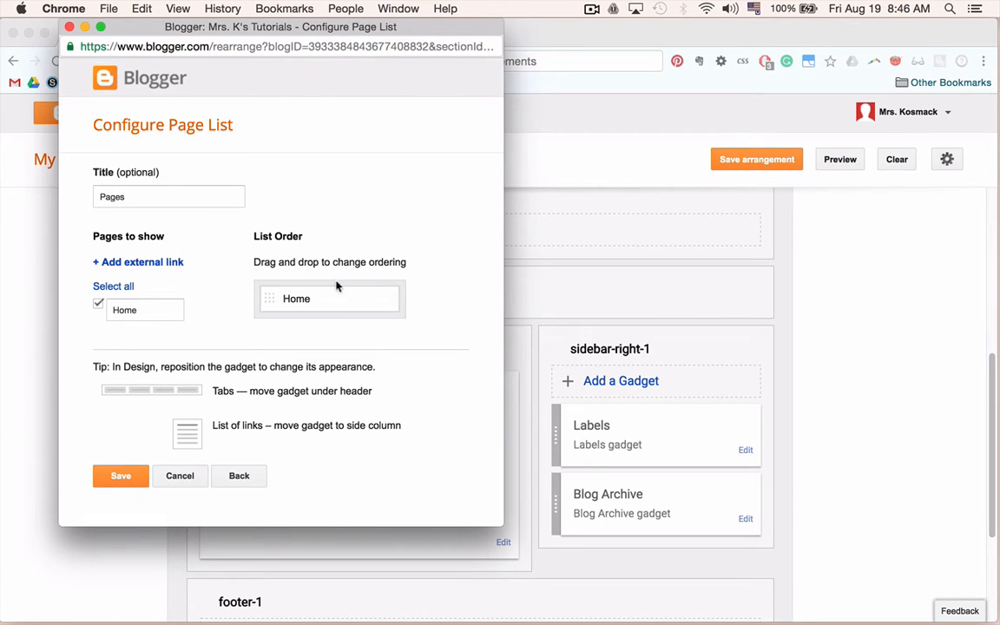
pyautogui.click(121, 475)
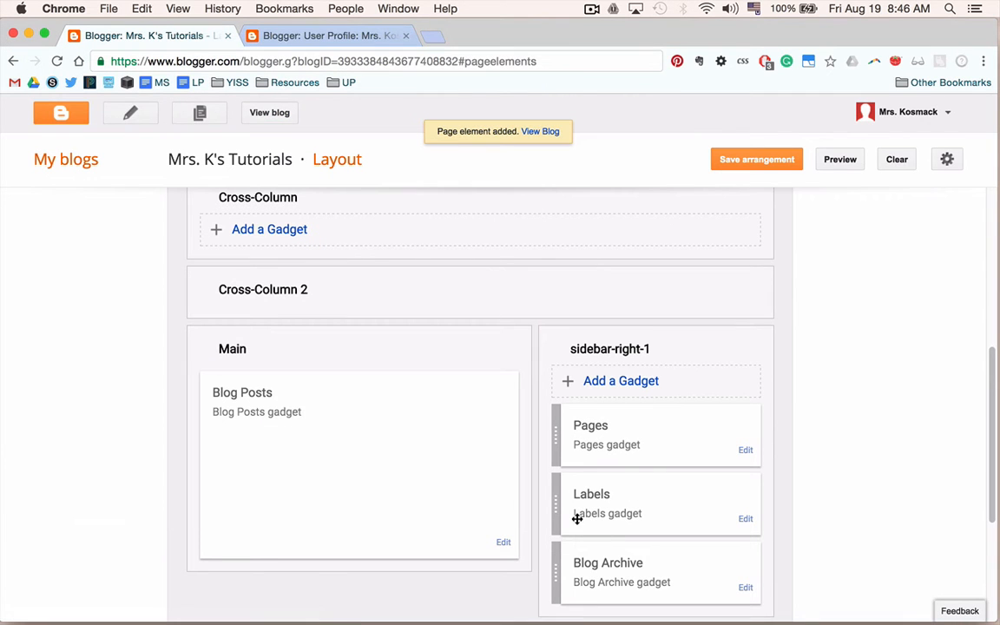
# Browse the full list of available gadgets for the sidebar.
pyautogui.moveTo(562, 508)
pyautogui.mouseDown()
pyautogui.moveTo(564, 430)
pyautogui.moveTo(562, 503)
pyautogui.mouseUp()
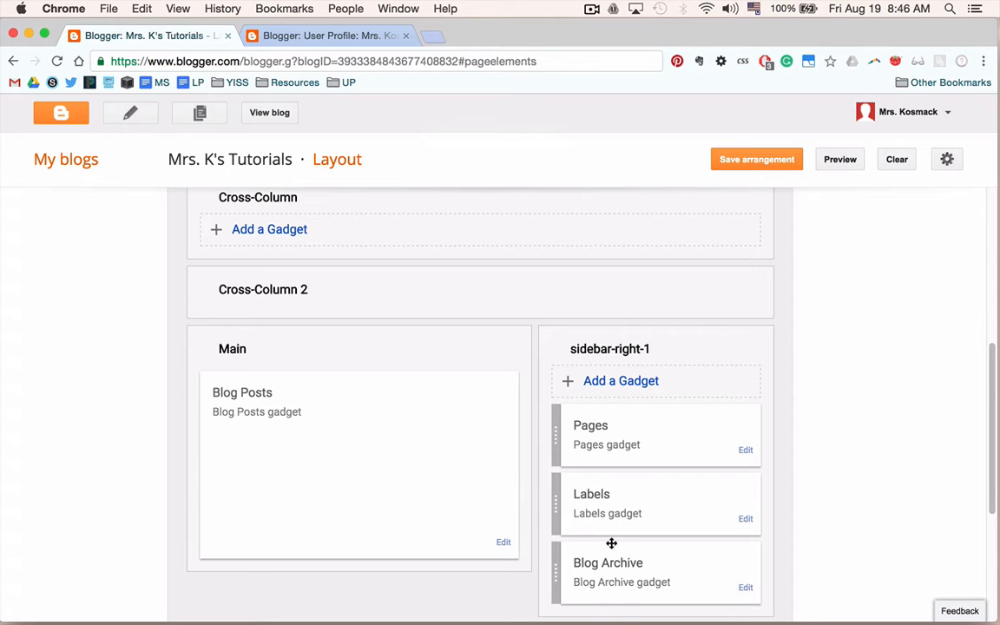
pyautogui.click(621, 382)
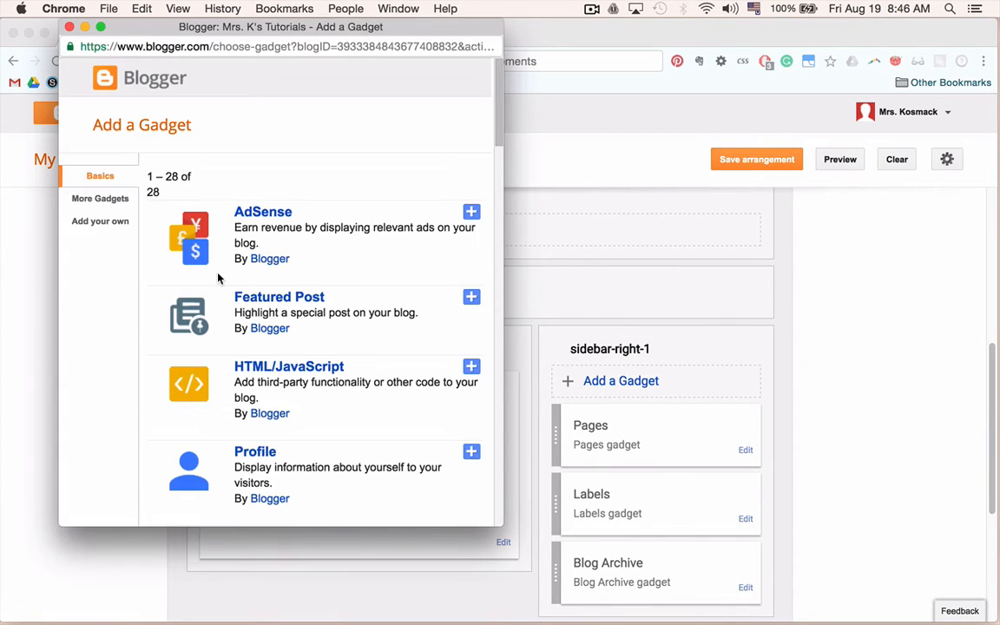
pyautogui.scroll(-5, 218, 278)
pyautogui.scroll(-2, 218, 278)
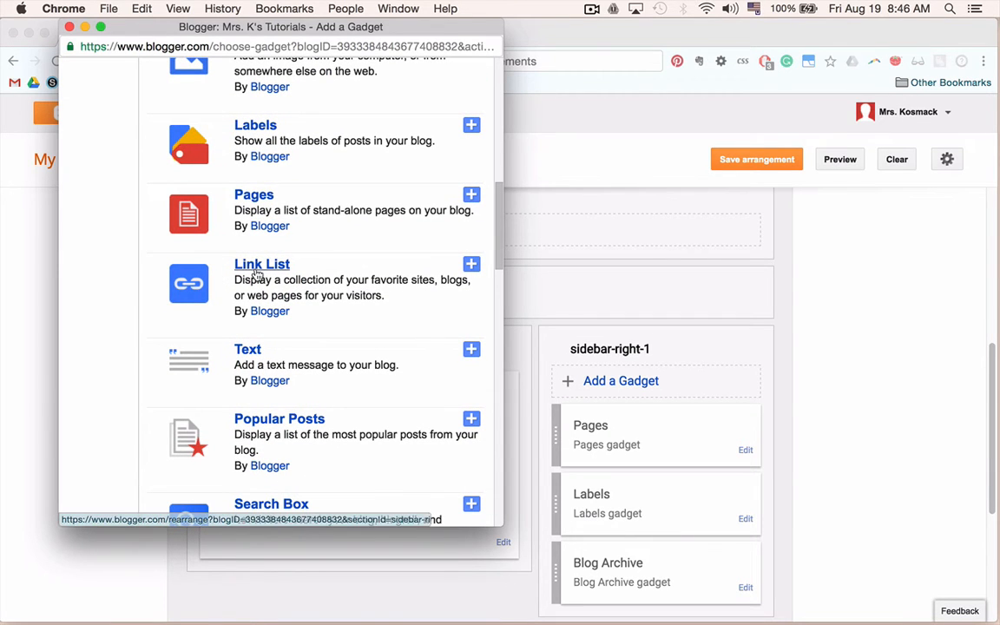
pyautogui.scroll(-2, 256, 274)
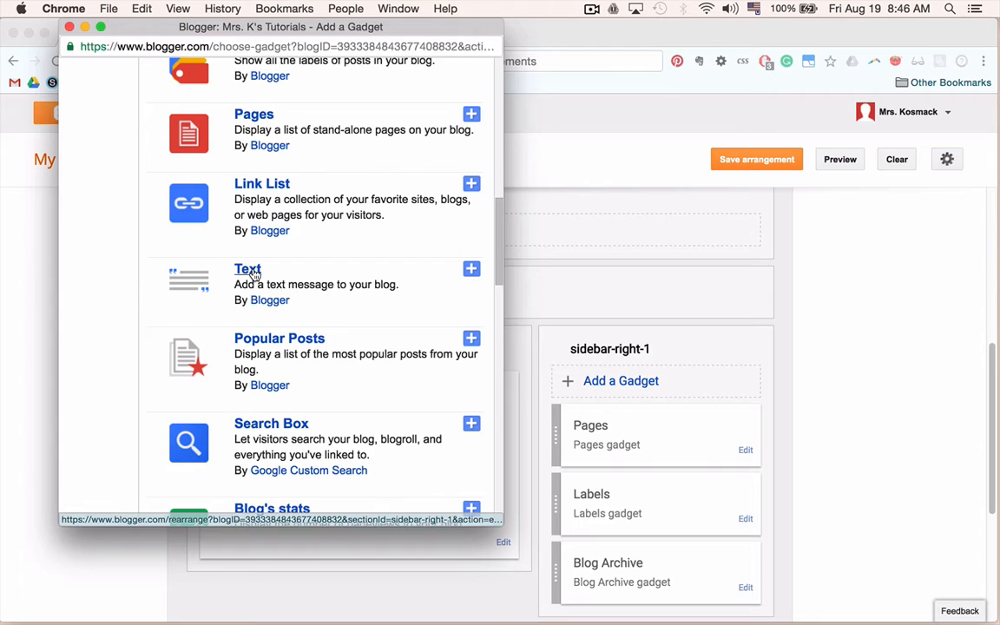
pyautogui.scroll(-2, 253, 274)
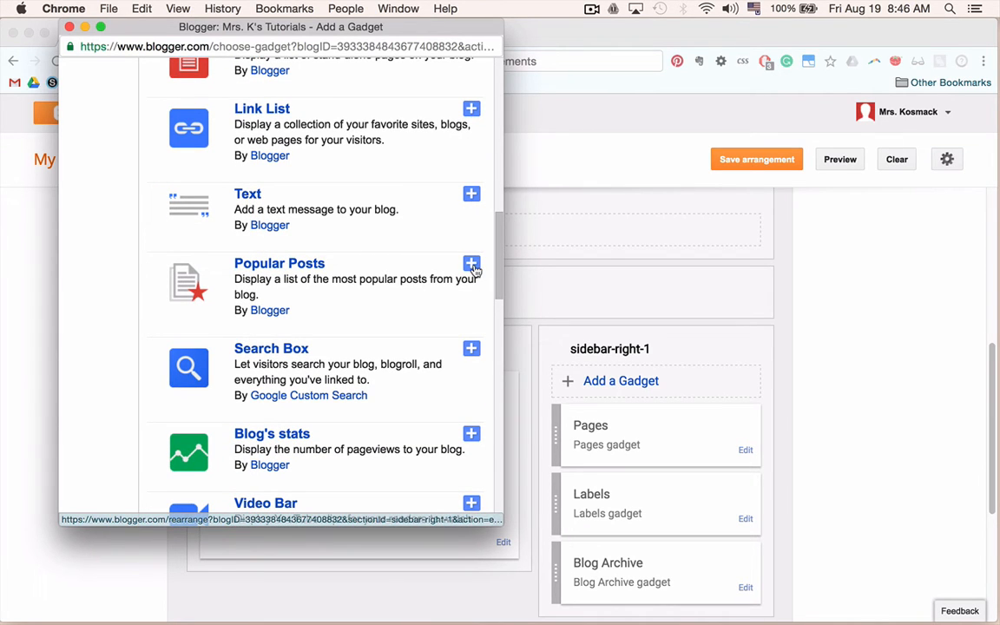
pyautogui.scroll(-4, 304, 274)
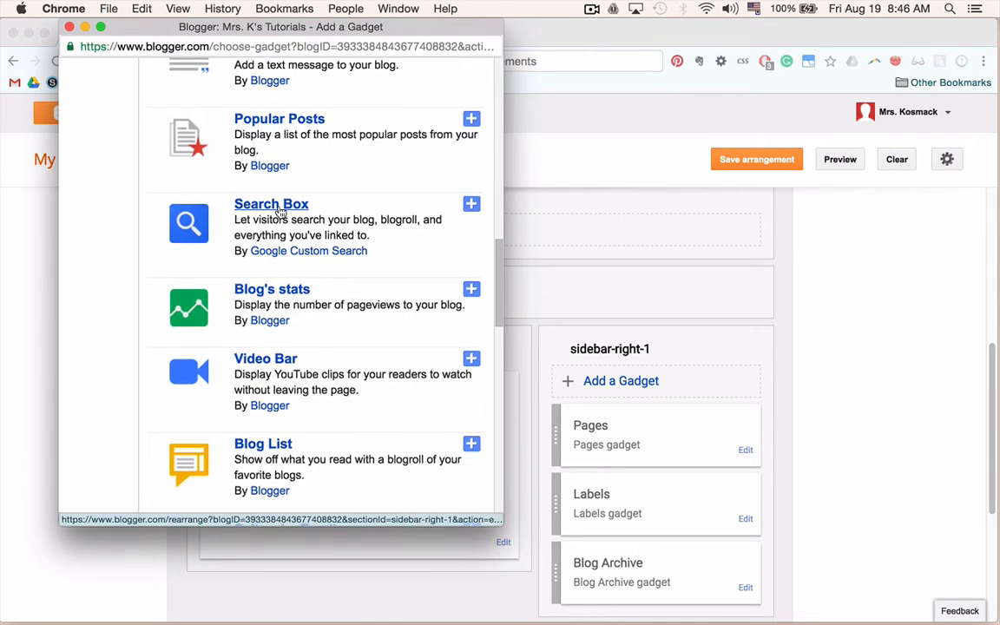
pyautogui.scroll(-3, 280, 212)
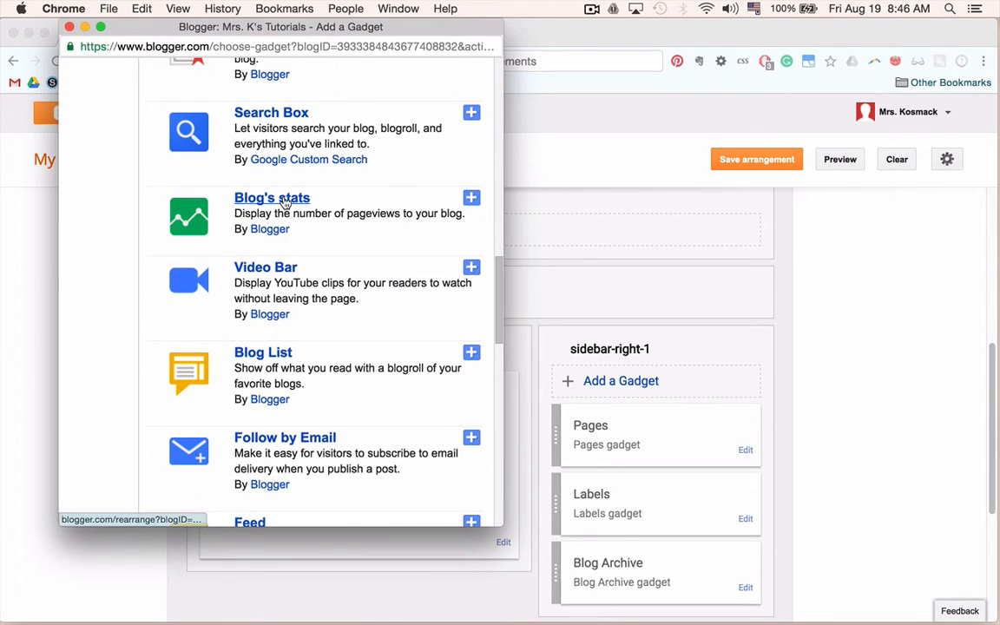
pyautogui.scroll(-1, 284, 204)
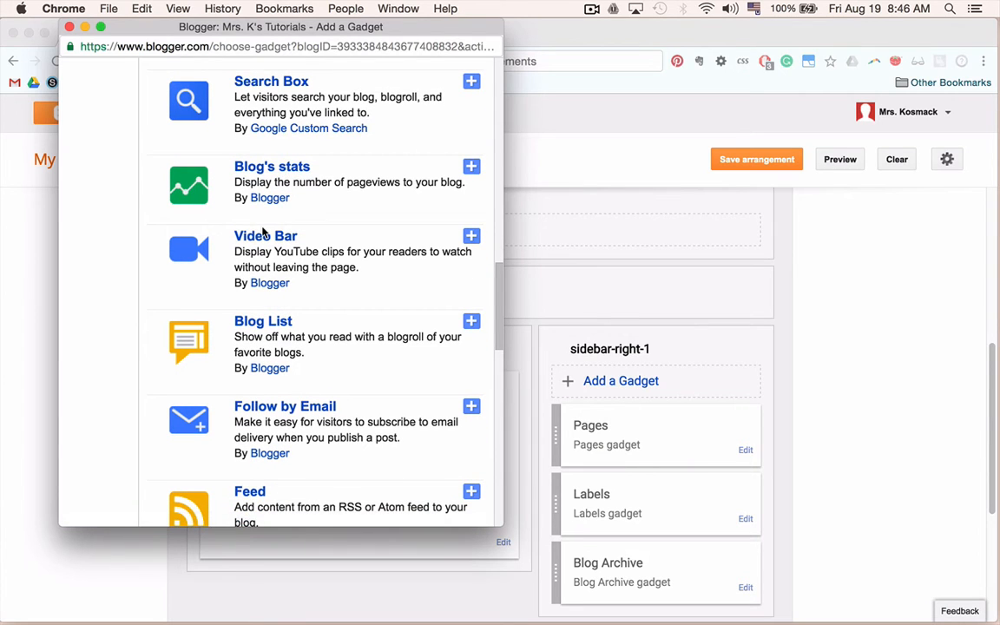
pyautogui.scroll(-1, 304, 239)
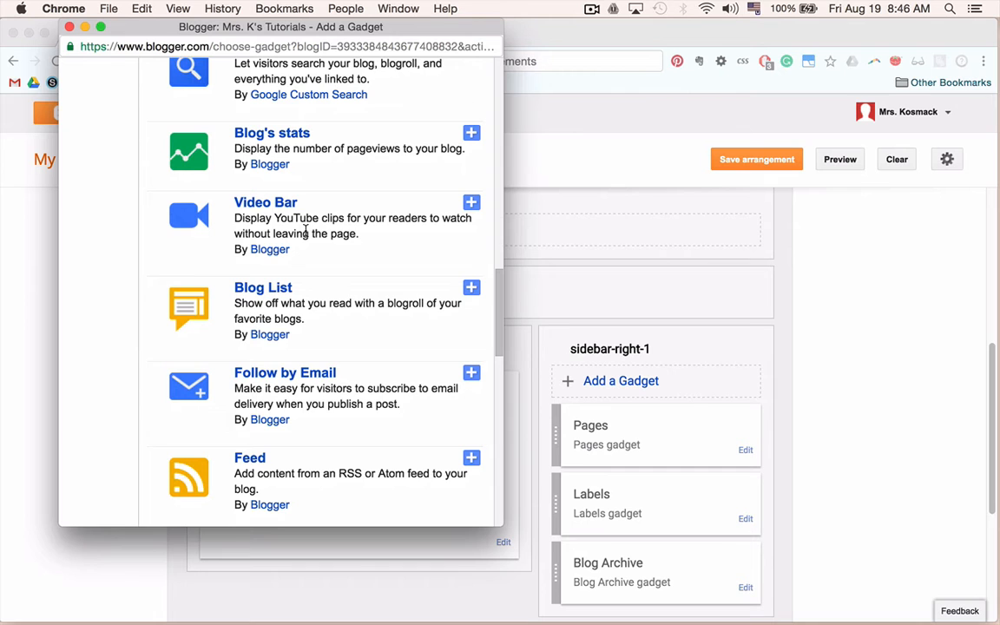
pyautogui.scroll(-1, 306, 232)
pyautogui.scroll(-5, 256, 329)
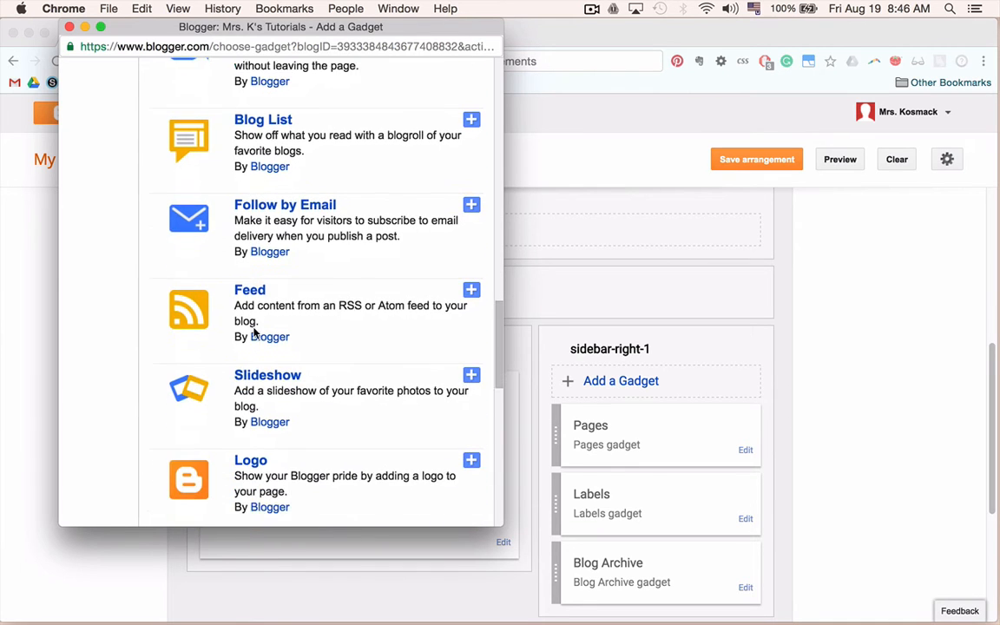
pyautogui.scroll(-10, 254, 333)
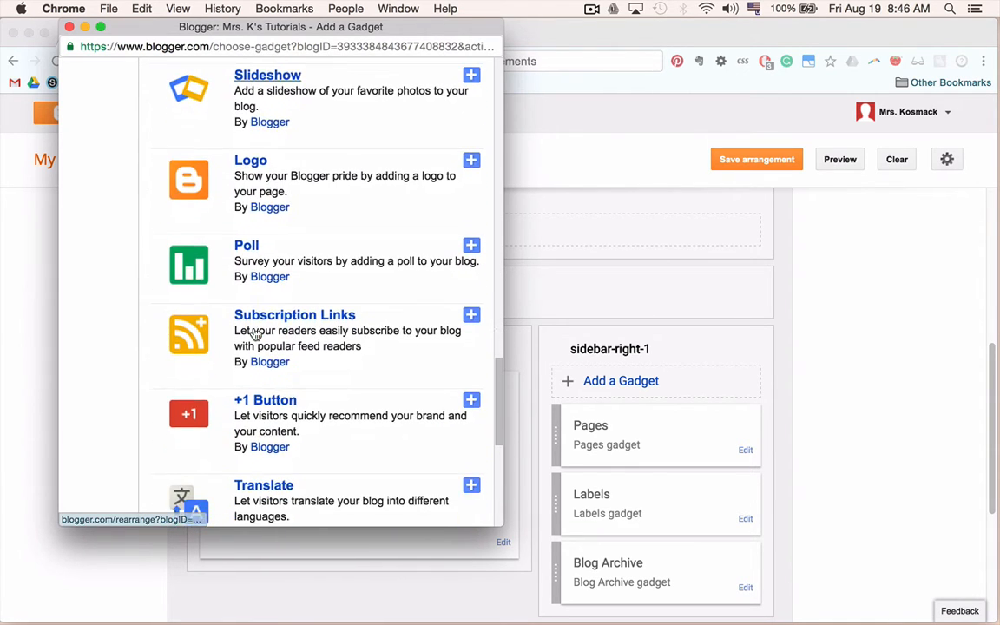
pyautogui.scroll(-10, 254, 332)
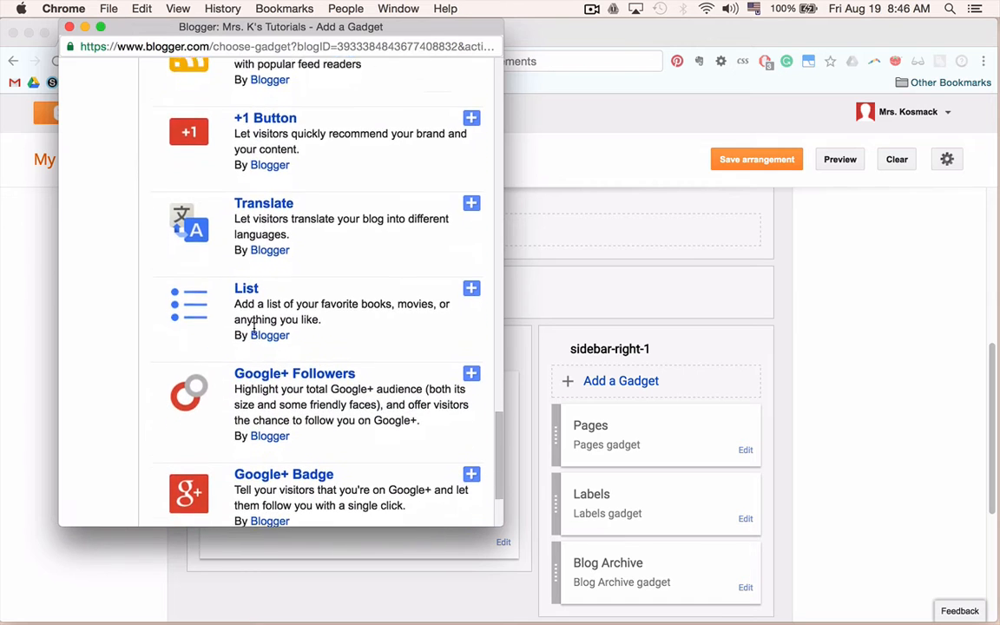
pyautogui.scroll(-5, 254, 325)
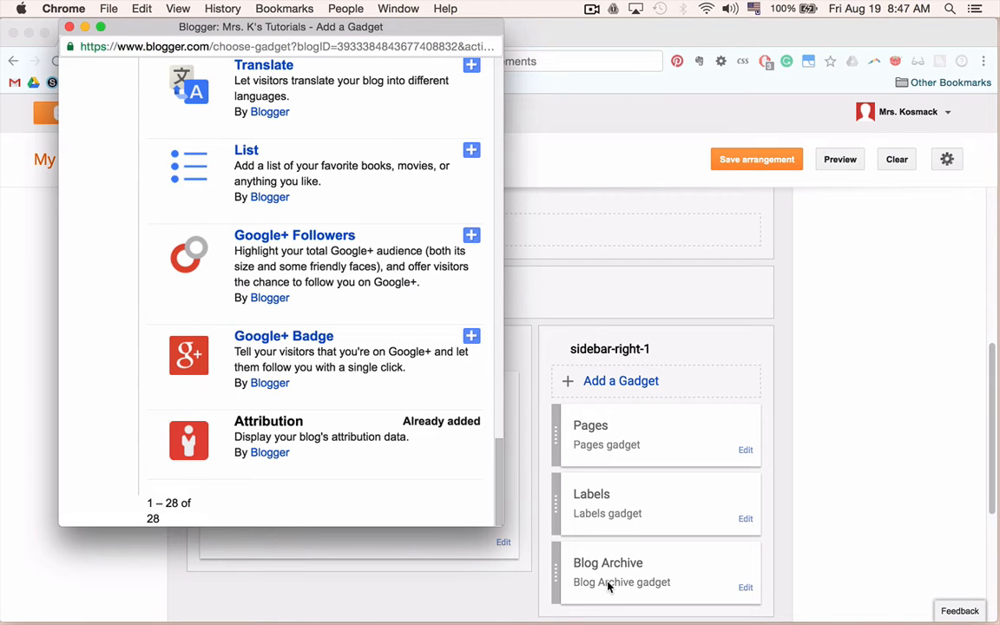
pyautogui.scroll(15, 271, 253)
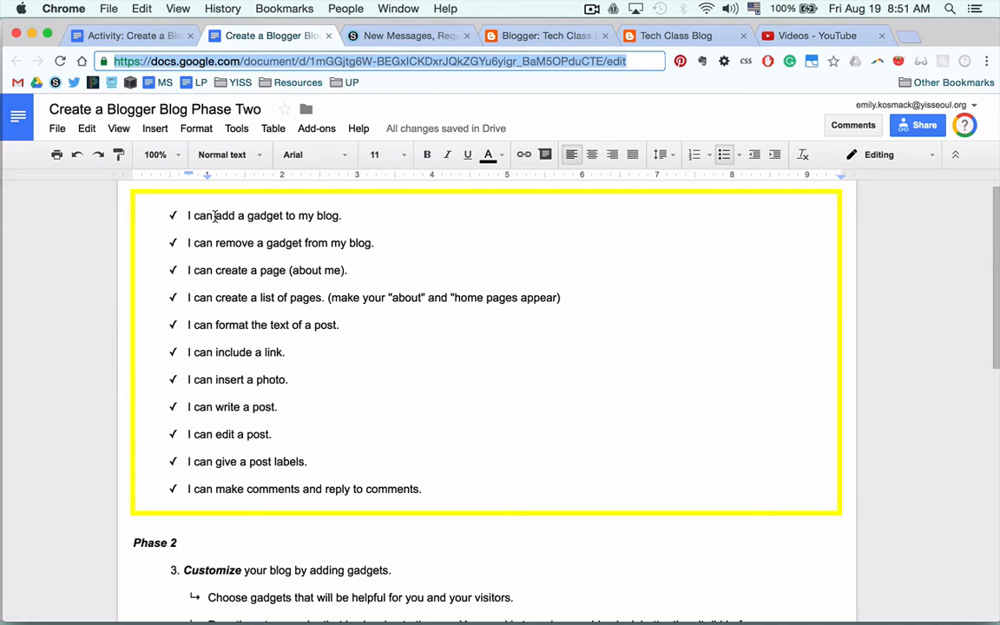
# Switch back to the Layout page, open the Pages gadget's configuration and close it without changes.
pyautogui.hotkey('ctrl', 'Right')
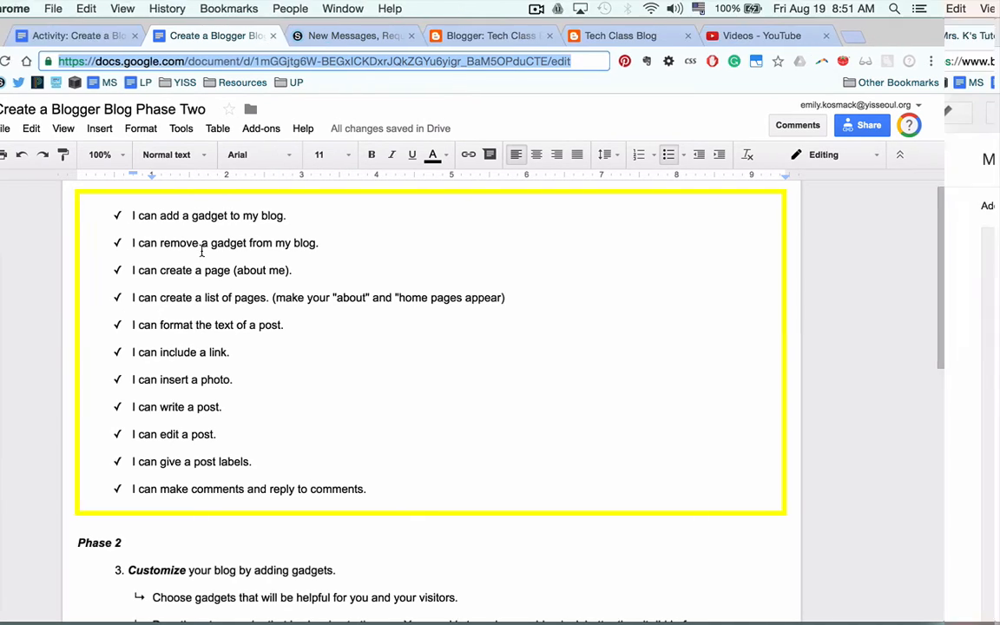
pyautogui.scroll(-5, 500, 438)
pyautogui.scroll(-5, 501, 438)
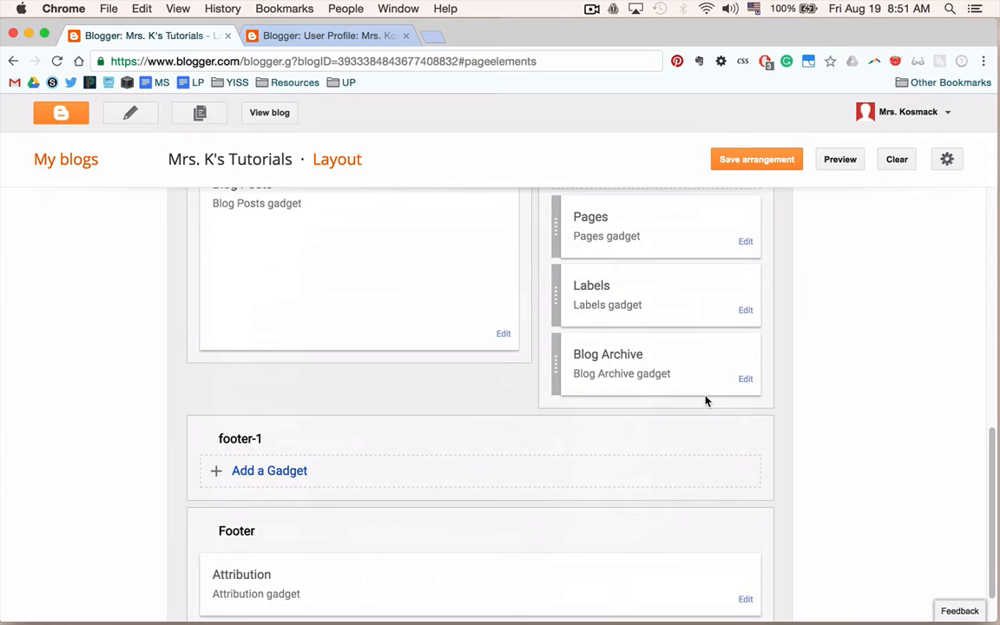
pyautogui.scroll(3, 747, 353)
pyautogui.click(746, 325)
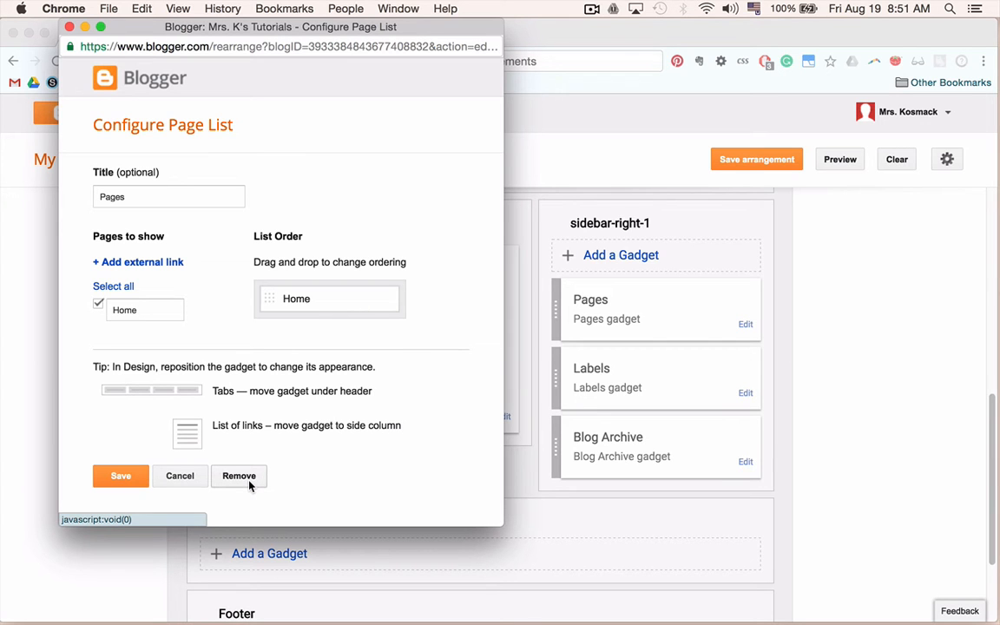
pyautogui.click(69, 27)
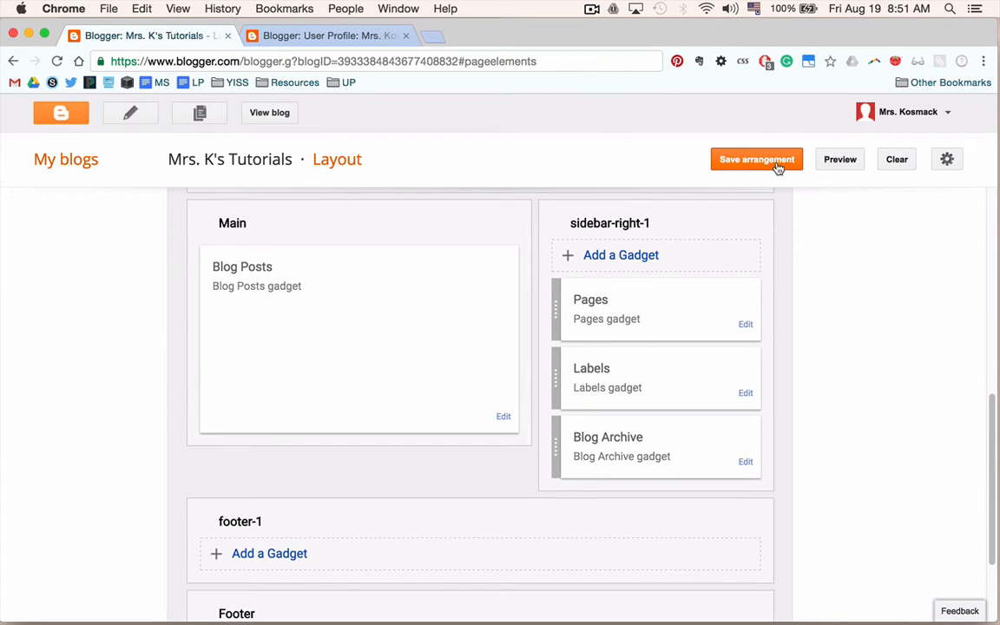
# Preview the blog layout, save the gadget arrangement and return to the blog Overview.
pyautogui.click(839, 165)
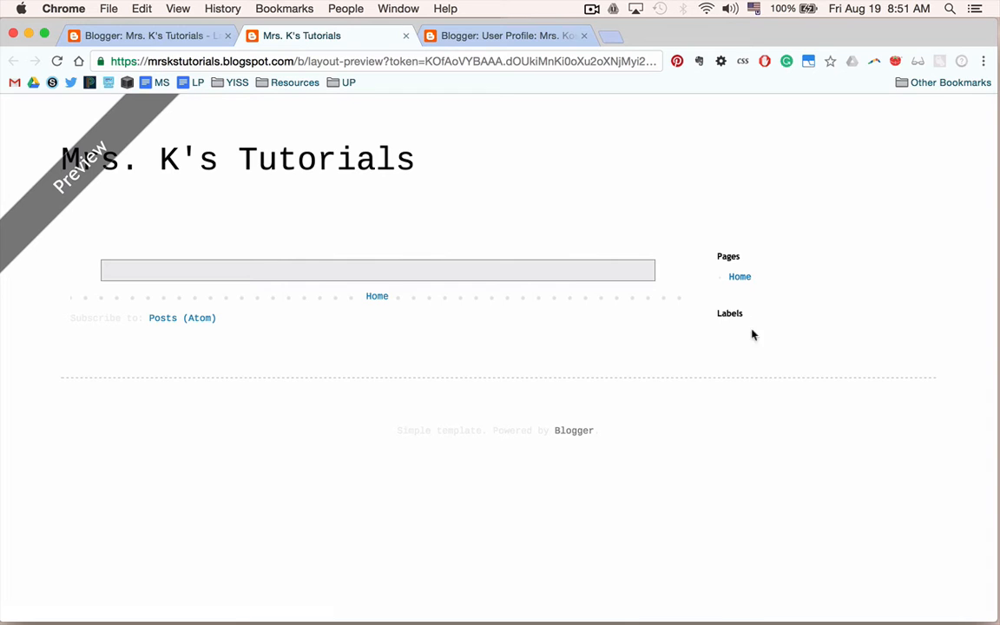
pyautogui.click(178, 36)
pyautogui.click(762, 163)
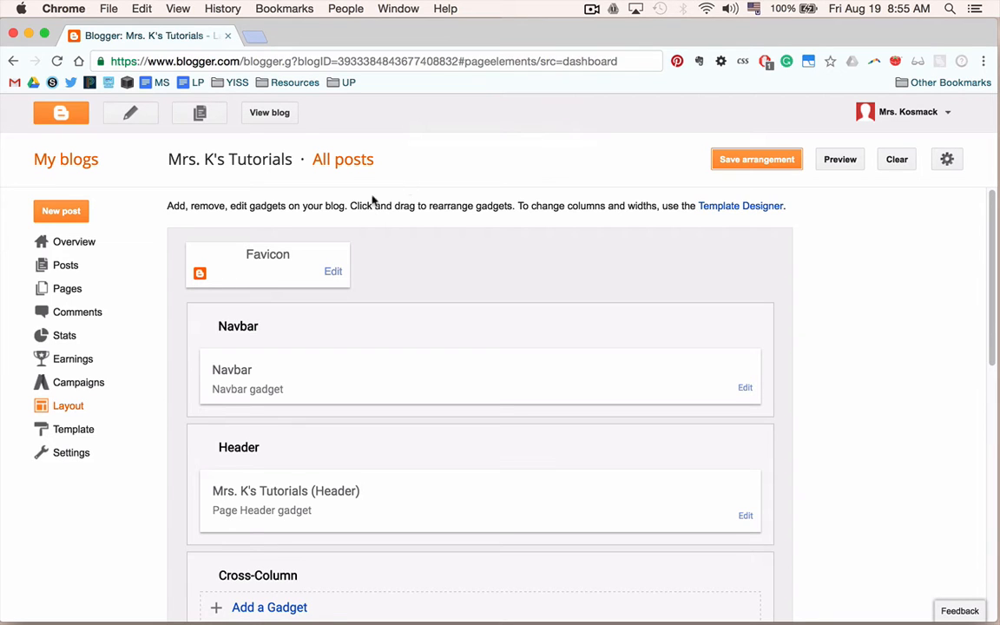
pyautogui.click(65, 251)
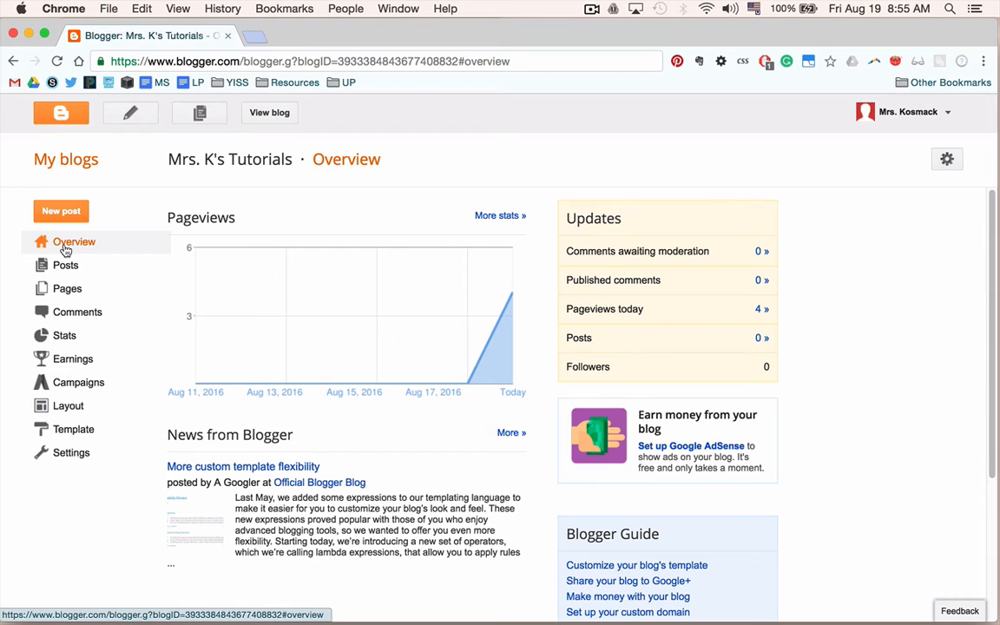
# Highlight the 'I can write a post.' item in the Create a Blogger Blog Phase Two checklist document.
pyautogui.hotkey('ctrl', 'Left')
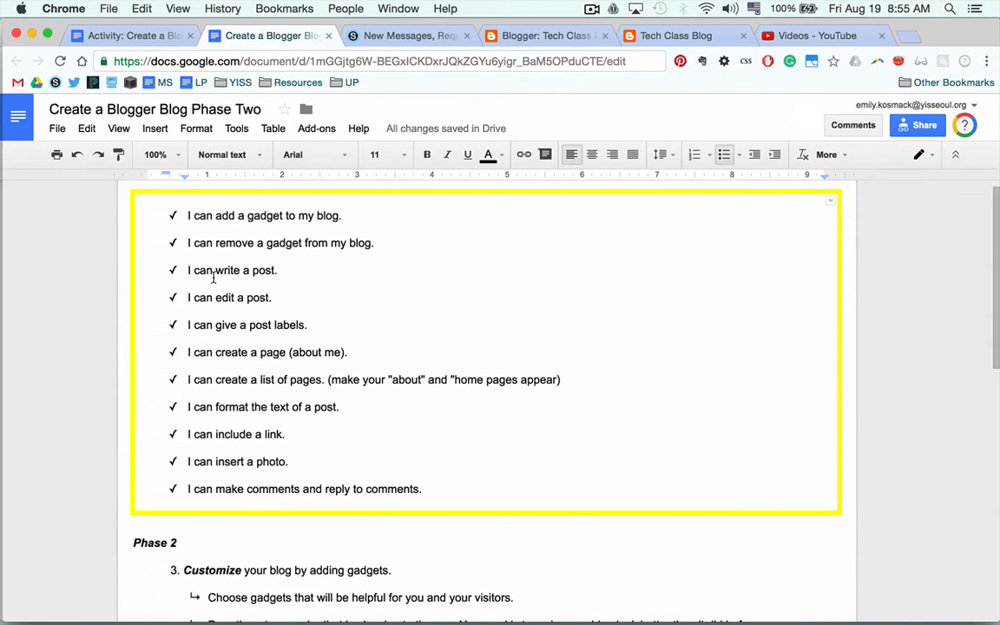
pyautogui.moveTo(183, 270); pyautogui.dragTo(212, 269)
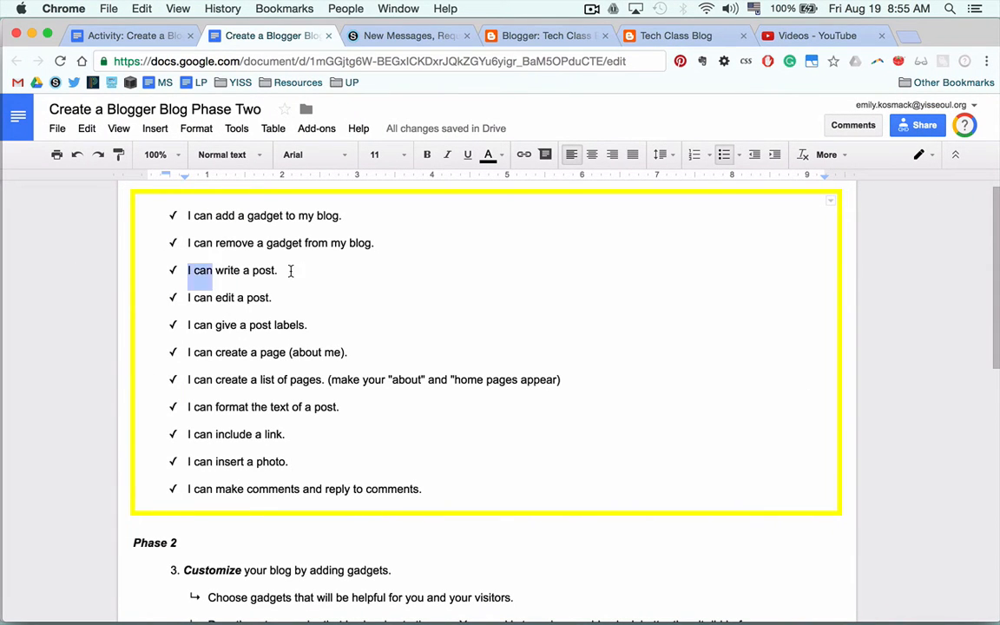
pyautogui.moveTo(291, 270); pyautogui.dragTo(305, 273)
pyautogui.hotkey('ctrl', 'Right')
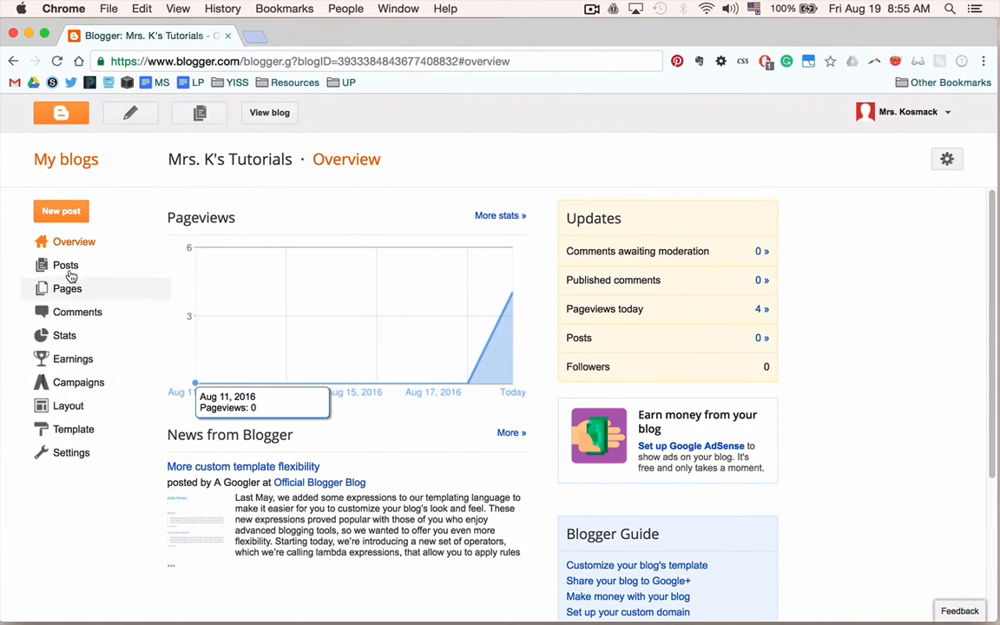
# Start a new post and enter the title Typeface Comparison Exercise.
pyautogui.click(40, 214)
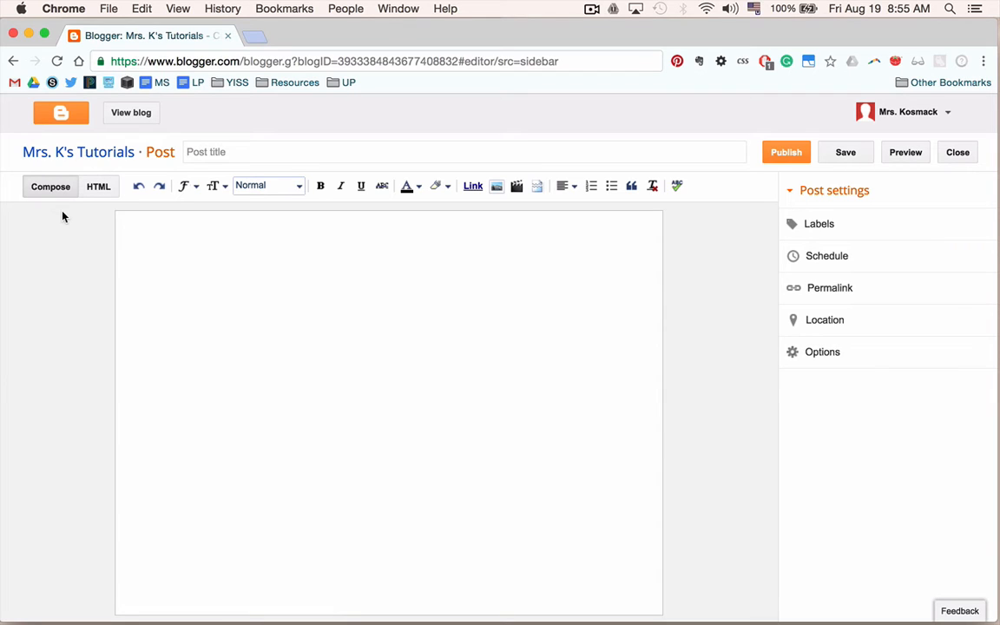
pyautogui.click(225, 154)
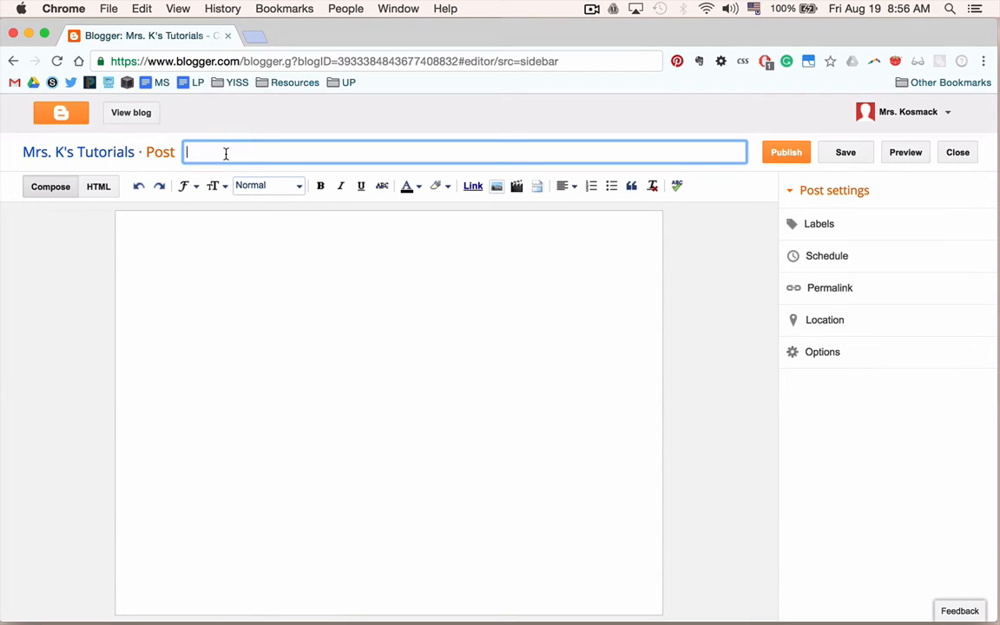
pyautogui.click(277, 294)
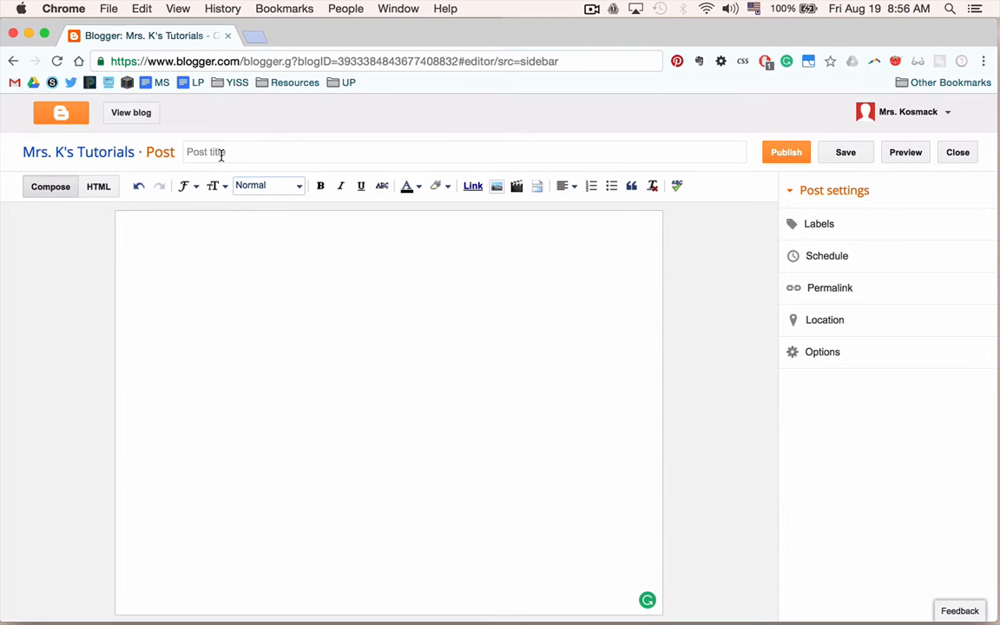
pyautogui.click(221, 154)
pyautogui.write('C')
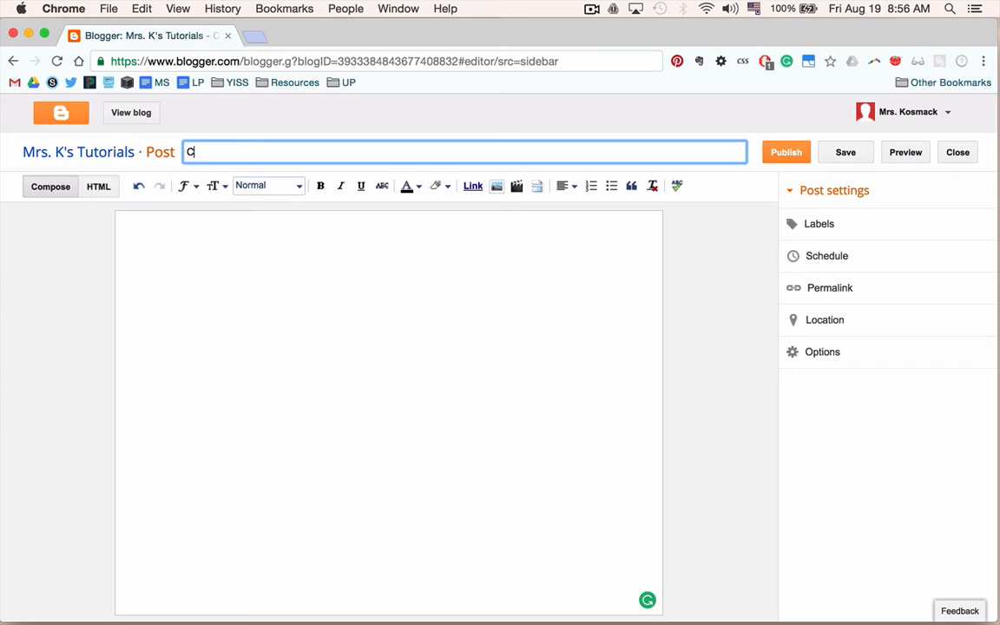
pyautogui.press('BackSpace')
pyautogui.write('M')
pyautogui.press('BackSpace')
pyautogui.write('Compa')
pyautogui.press('BackSpace')
pyautogui.press('BackSpace')
pyautogui.press('BackSpace')
pyautogui.press('BackSpace')
pyautogui.press('BackSpace')
pyautogui.write('Typi')
pyautogui.press('BackSpace')
pyautogui.write('eface Comp')
pyautogui.press('BackSpace')
pyautogui.write('parison')
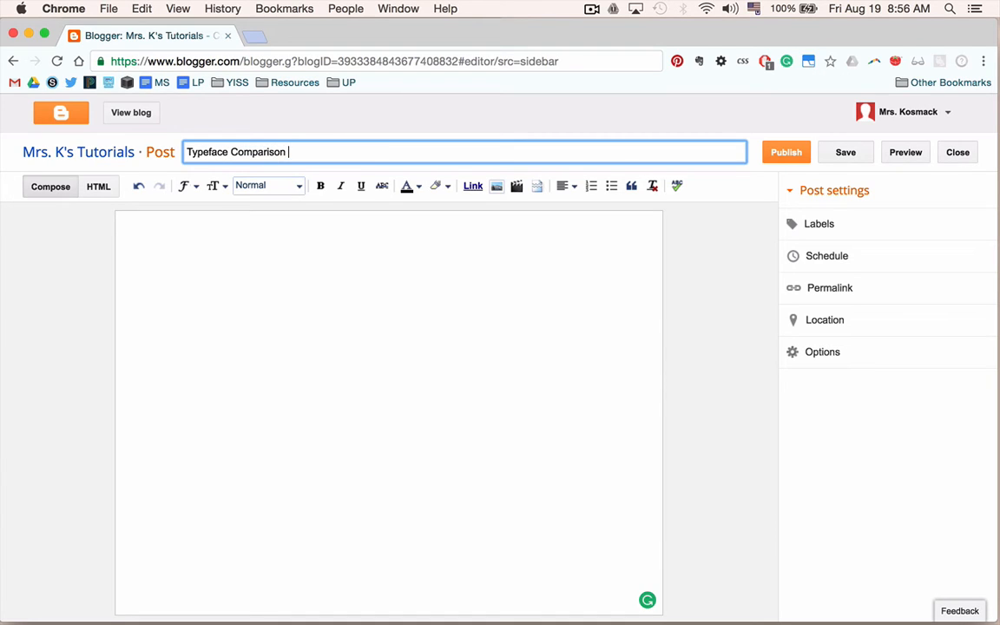
pyautogui.write(' Exercise')
pyautogui.click(233, 233)
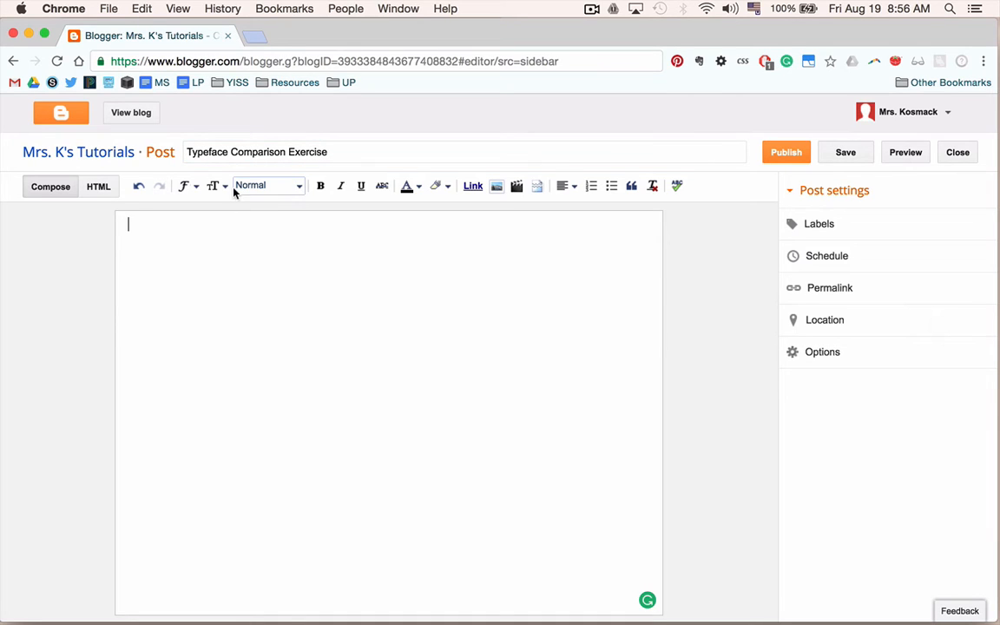
# Retitle the new post as My First Post.
pyautogui.click(236, 153)
pyautogui.tripleClick(239, 154)
pyautogui.write('Ma')
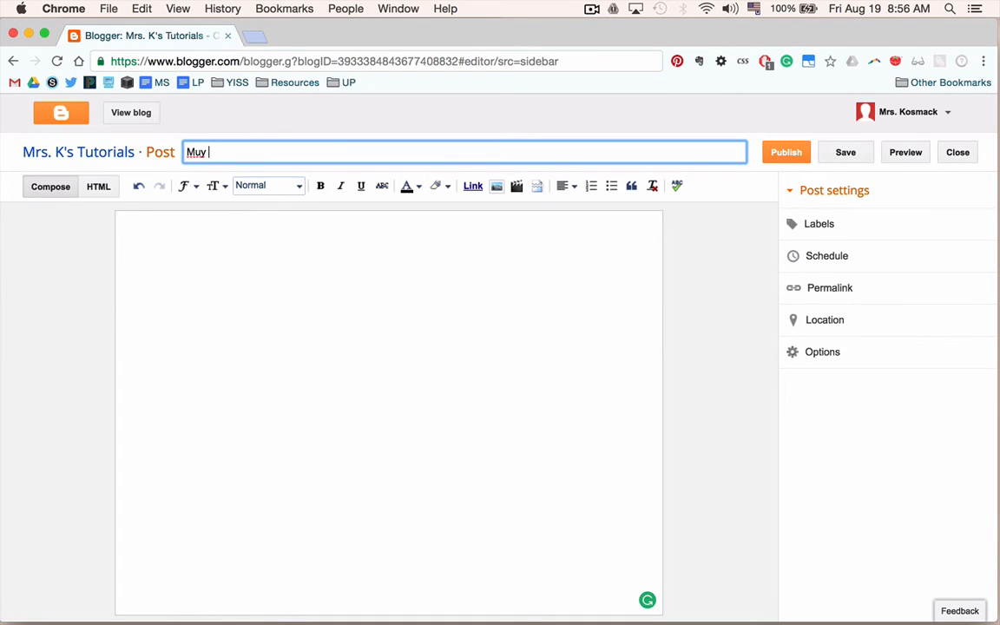
pyautogui.press('BackSpace')
pyautogui.write('y First Post')
# Write the post body 'Hi guys! I am the teacher;lkajsdflk;jakls dfklasdfljas ;fkasfa sf.'.
pyautogui.click(243, 284)
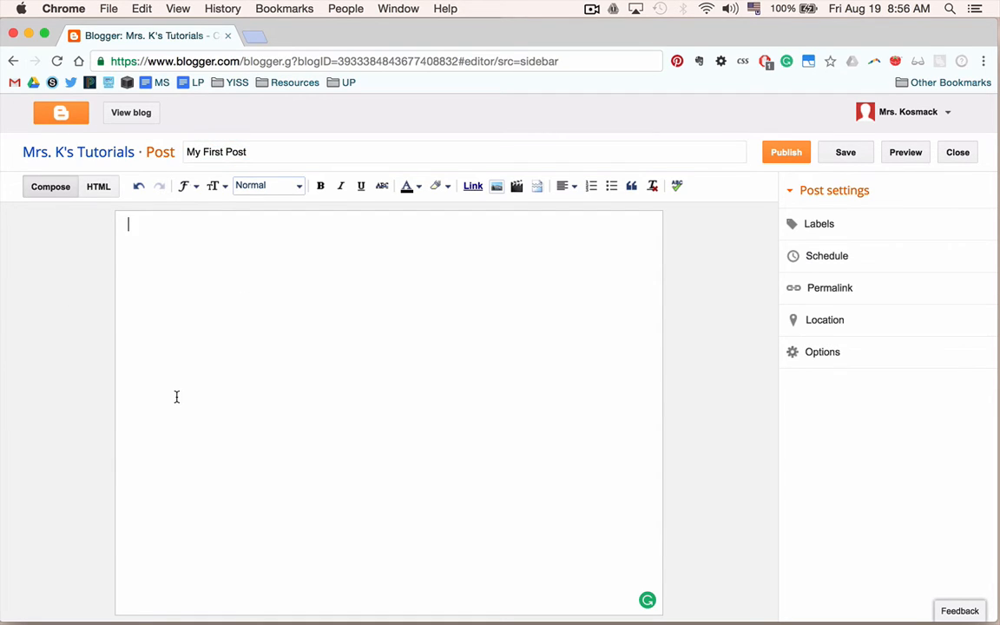
pyautogui.write('H')
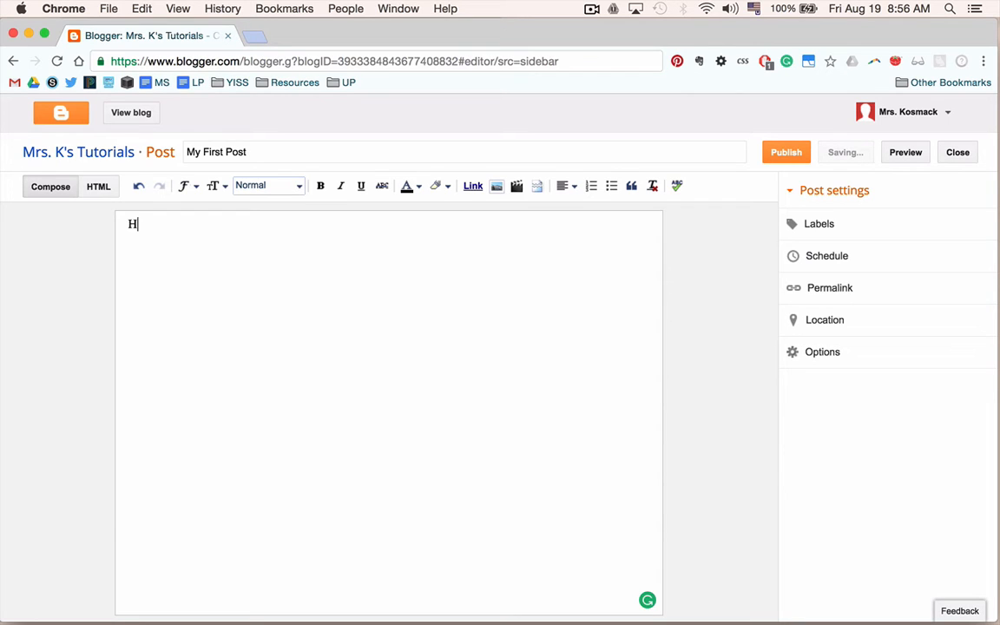
pyautogui.write('i guys! I')
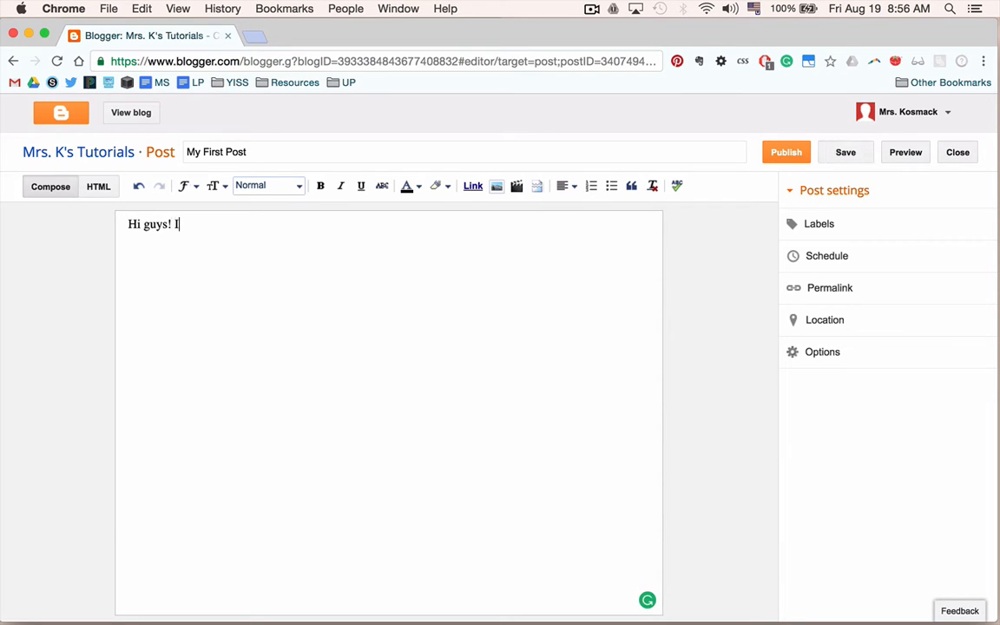
pyautogui.write(' am the teacher;lkajsdflk;jakls d')
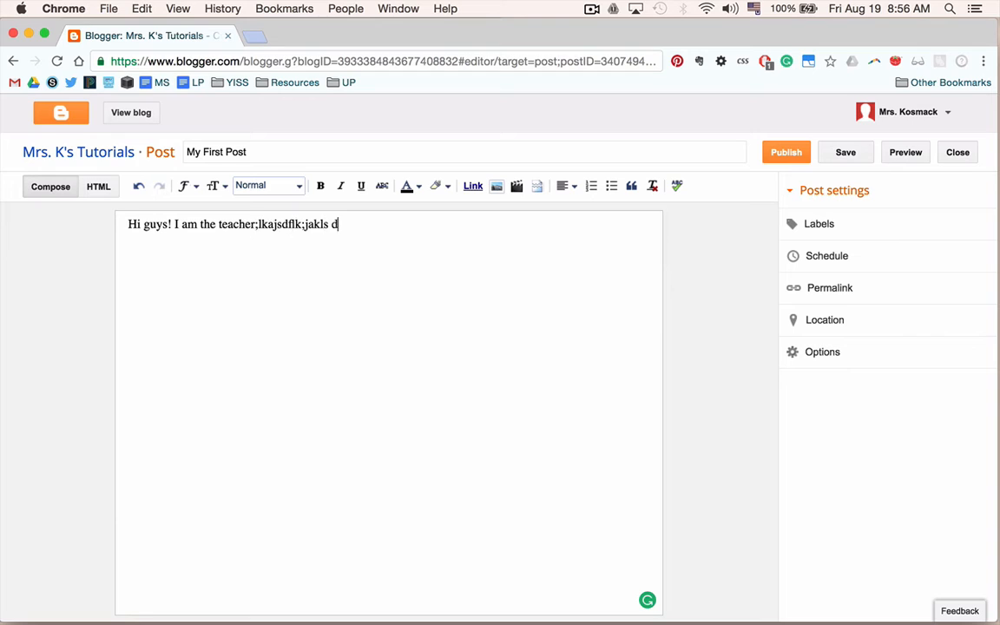
pyautogui.write('fklasdfljas ;fkasfa sf.')
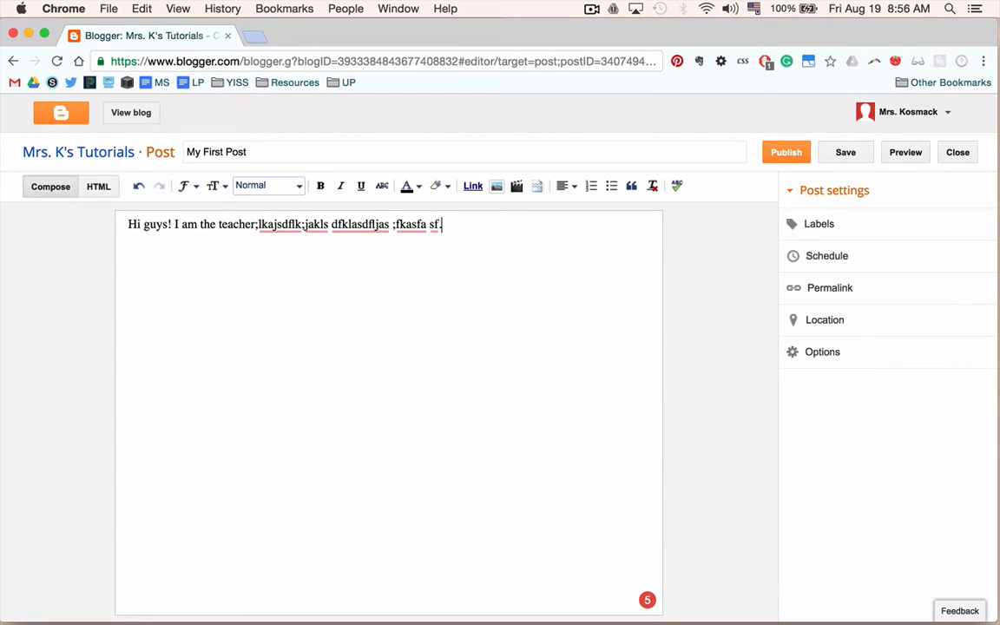
# Highlight the 'I can edit a post.' item in the checklist document.
pyautogui.hotkey('ctrl', 'Left')
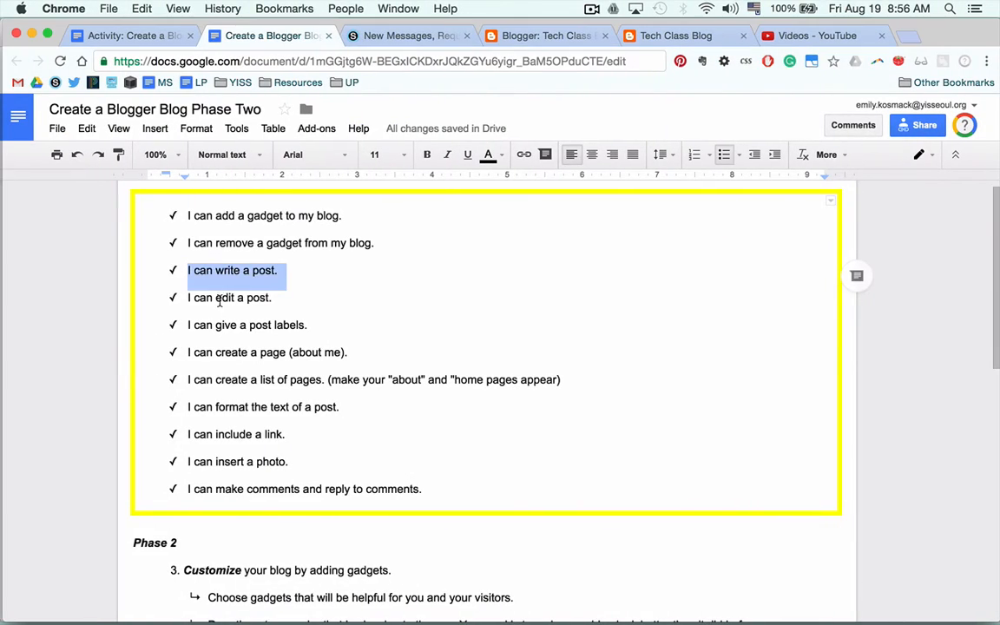
pyautogui.moveTo(187, 298); pyautogui.dragTo(279, 295)
pyautogui.hotkey('ctrl', 'Right')
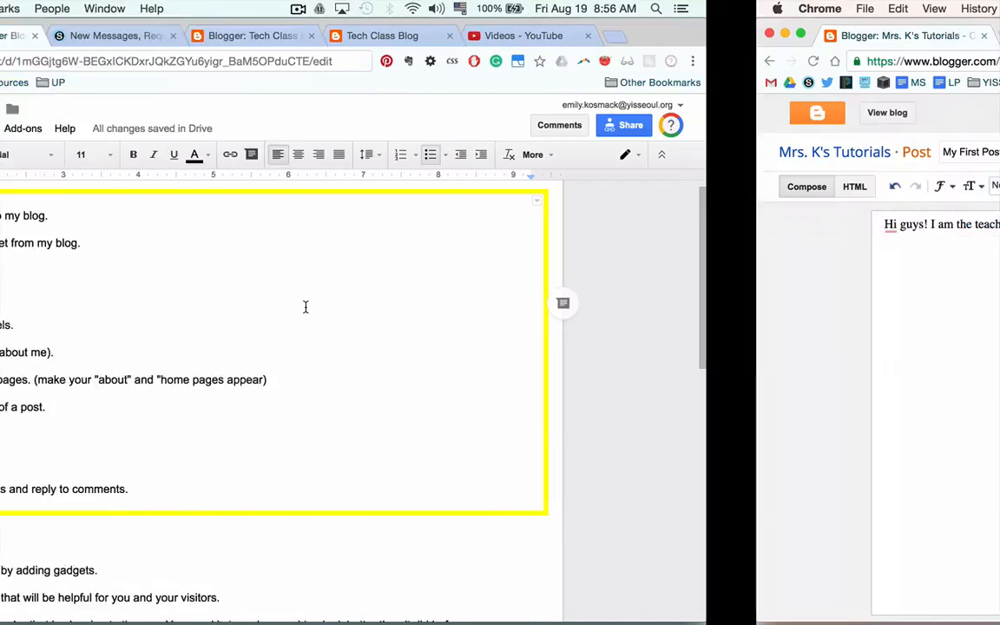
pyautogui.hotkey('ctrl', 'Left')
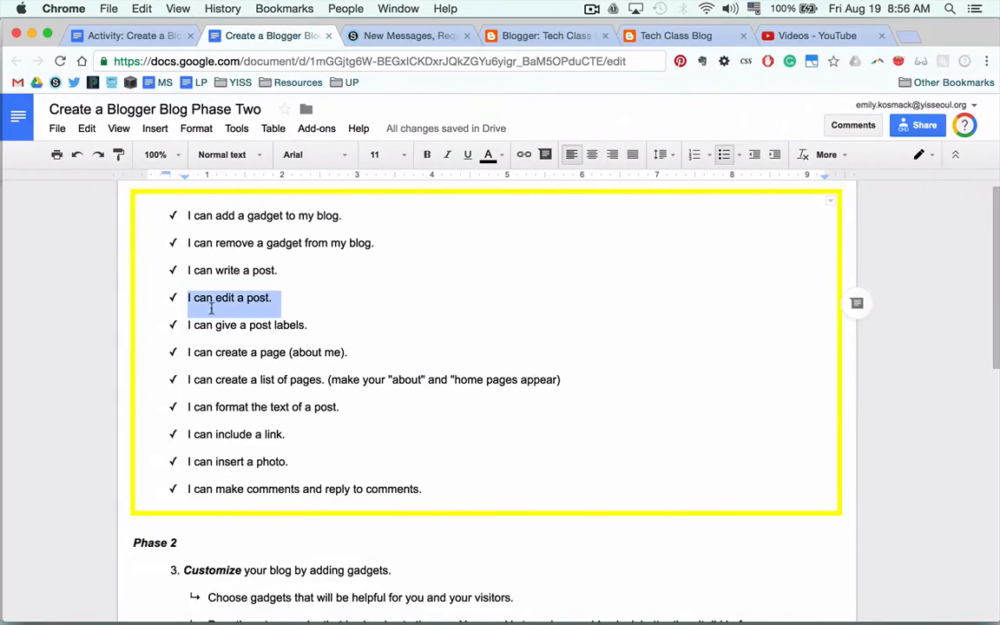
pyautogui.hotkey('ctrl', 'Right')
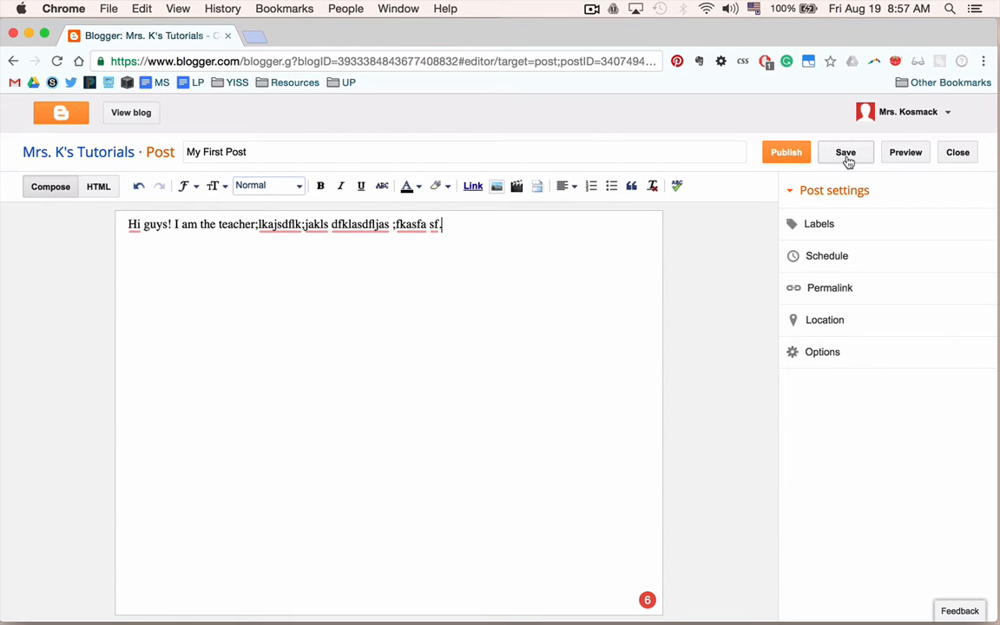
# Preview the post in a new tab, then publish it.
pyautogui.click(915, 159)
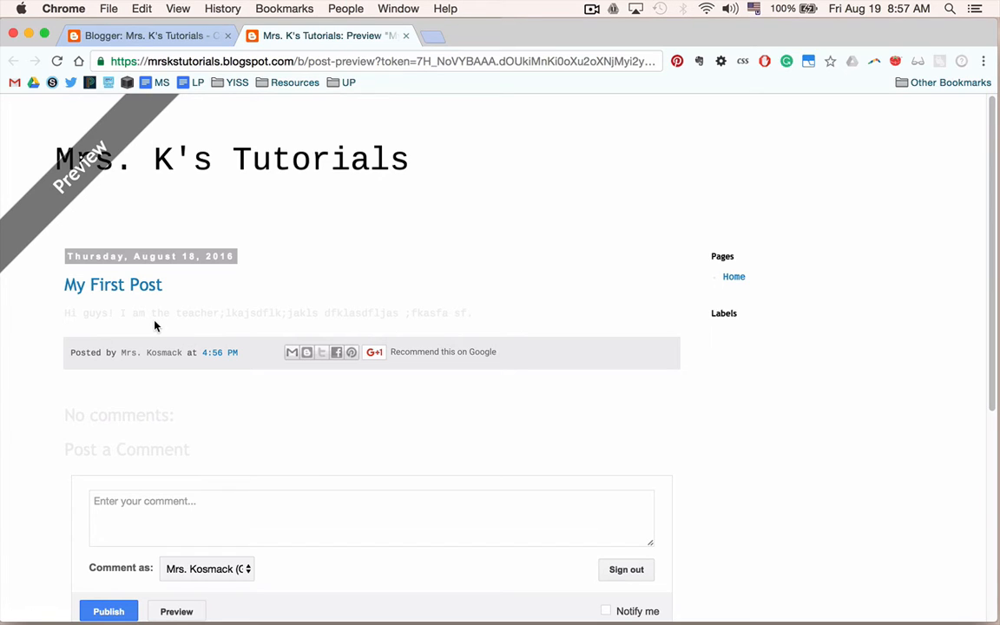
pyautogui.click(105, 35)
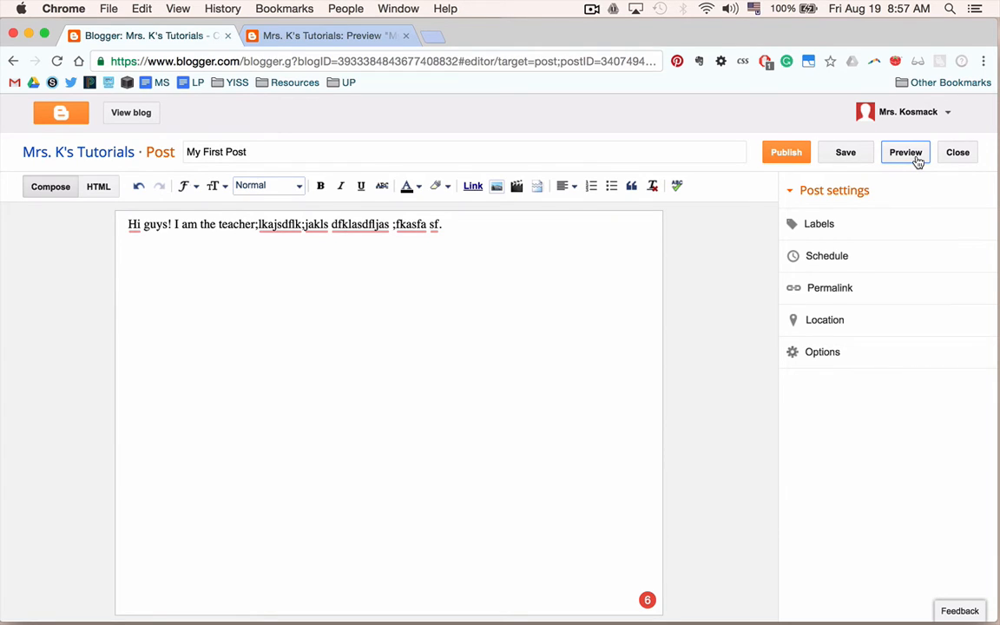
pyautogui.click(796, 160)
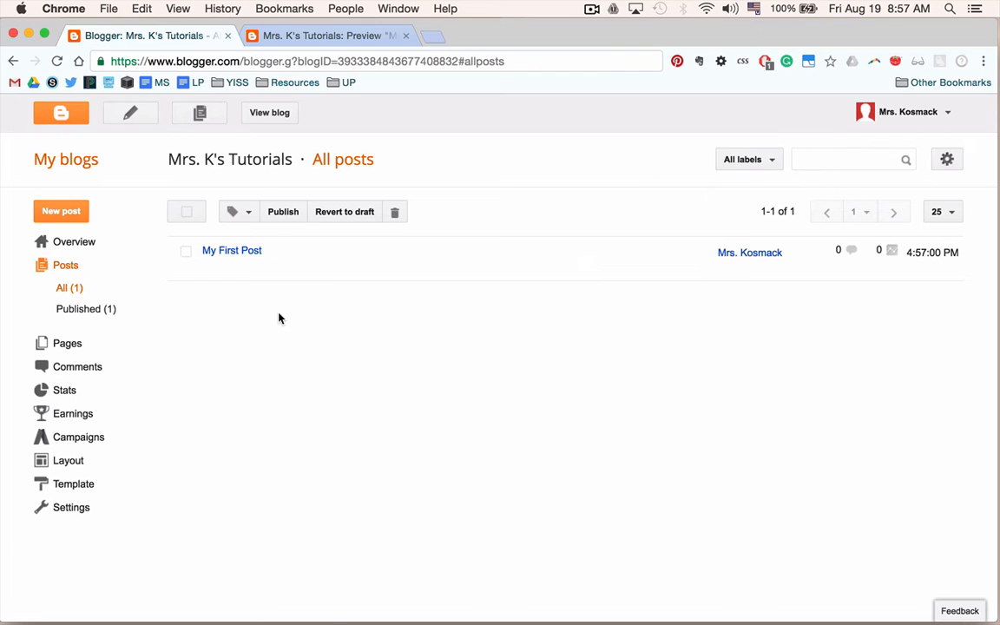
# View the live blog with the published post, then return to the posts list.
pyautogui.click(270, 121)
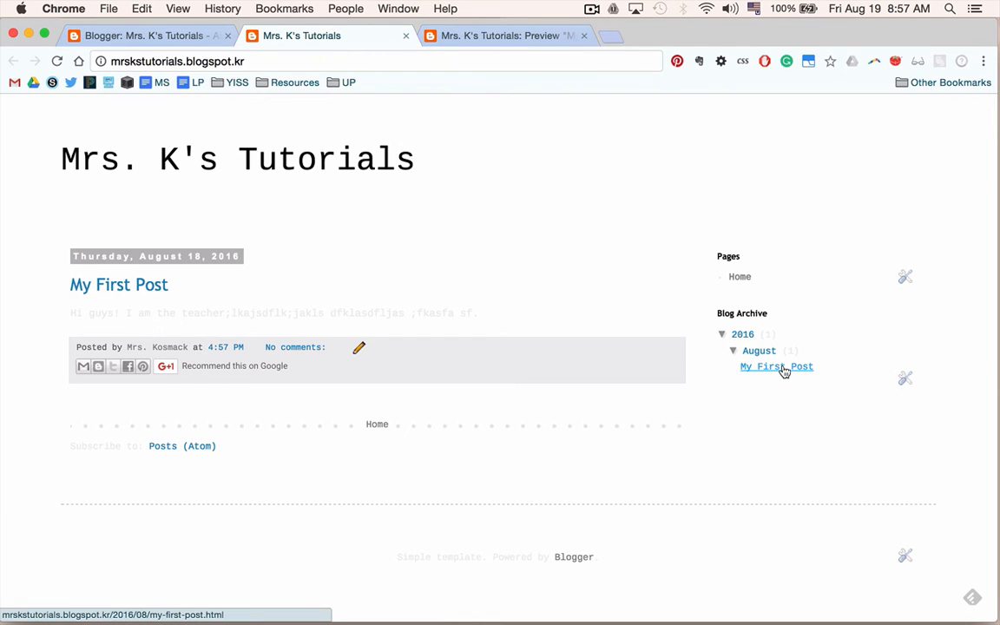
pyautogui.click(82, 35)
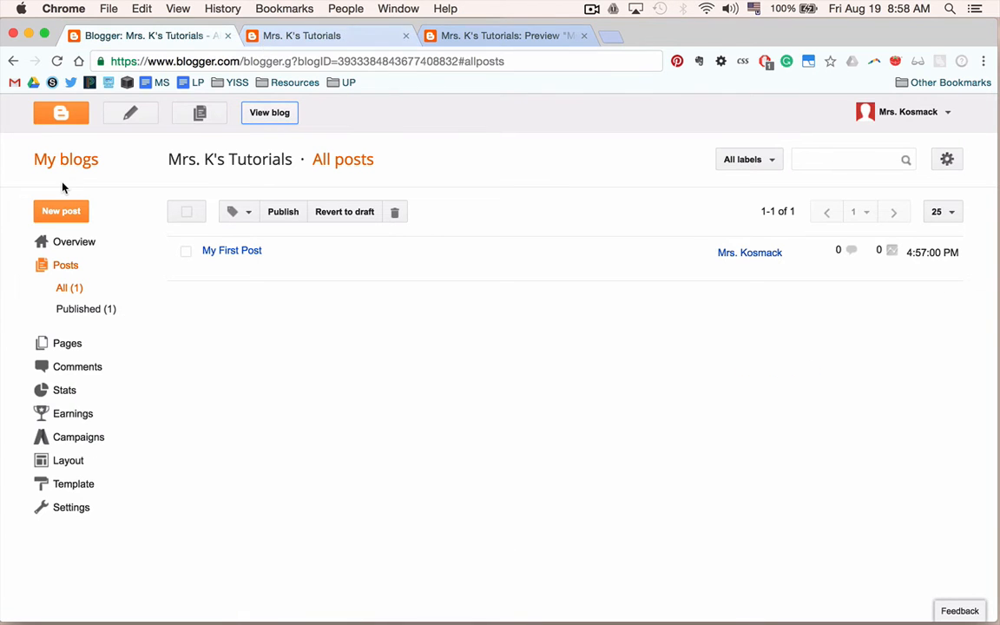
pyautogui.hotkey('ctrl', 'Left')
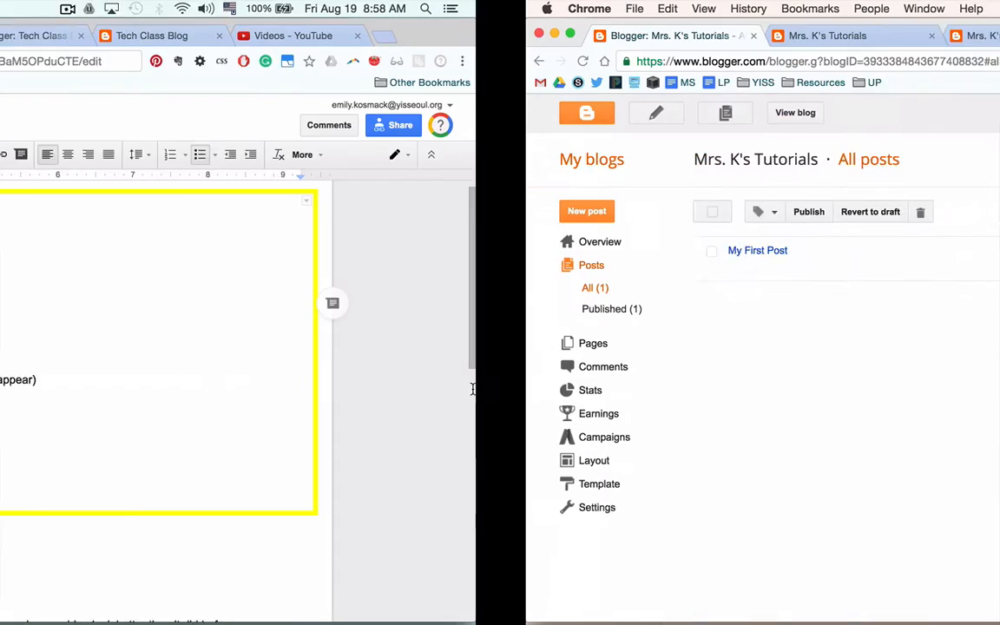
pyautogui.hotkey('ctrl', 'Right')
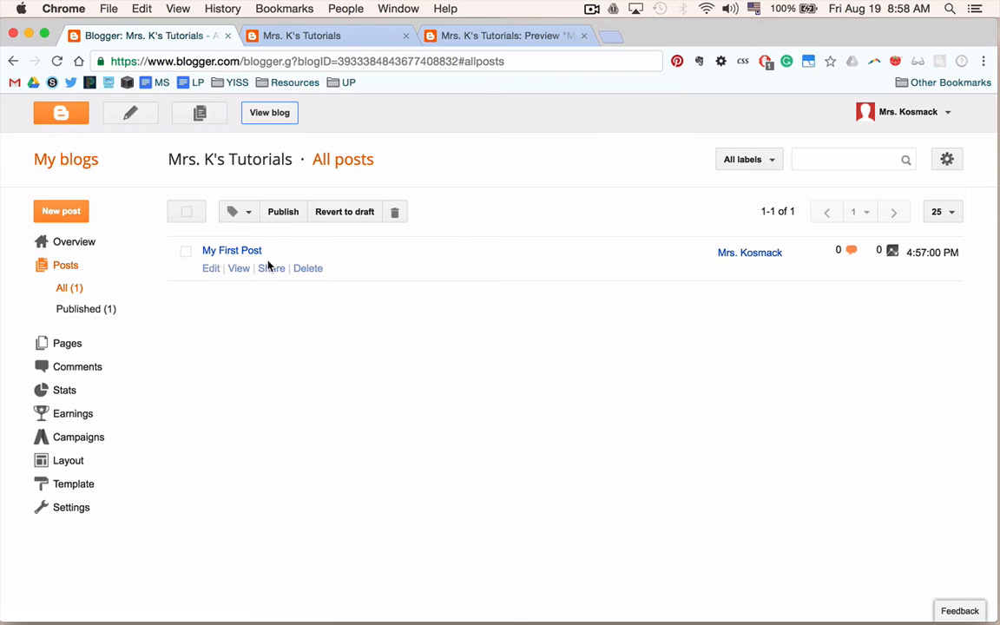
# Open My First Post for editing and highlight 'I can give a post labels.' in the checklist.
pyautogui.click(208, 270)
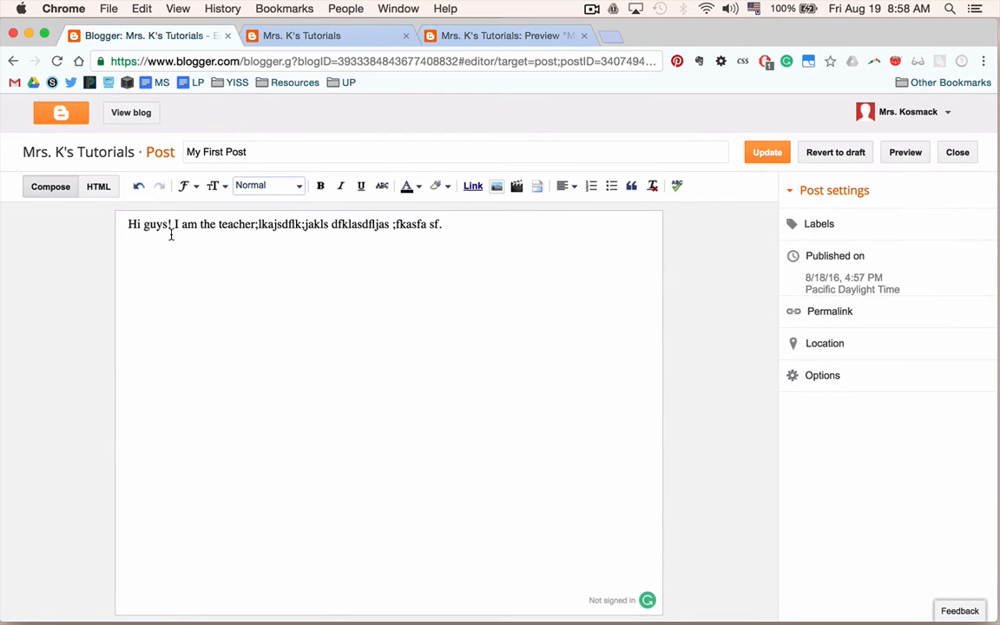
pyautogui.hotkey('ctrl', 'Left')
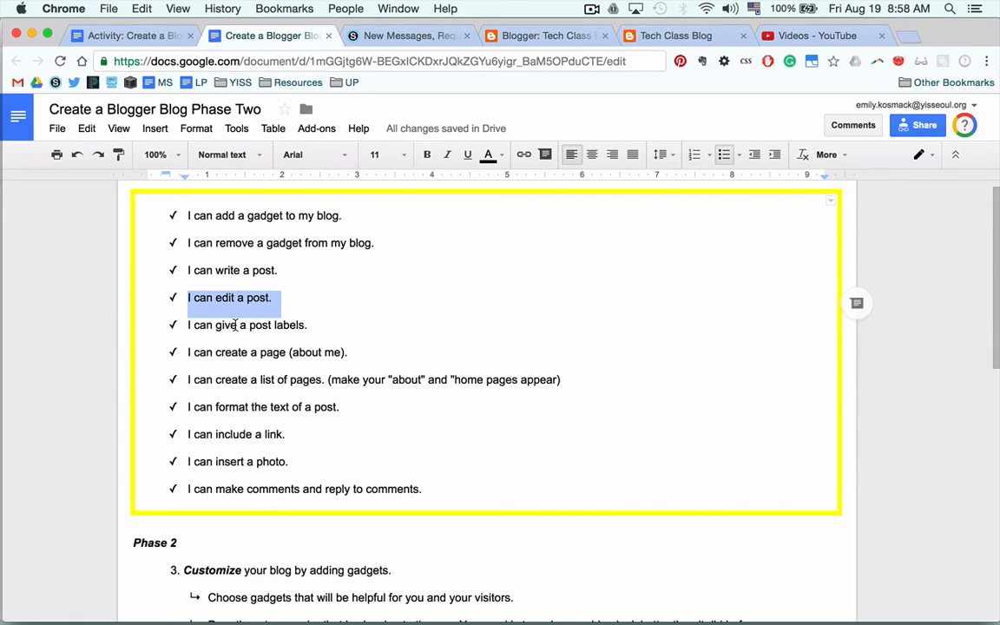
pyautogui.click(237, 325)
pyautogui.tripleClick(237, 325)
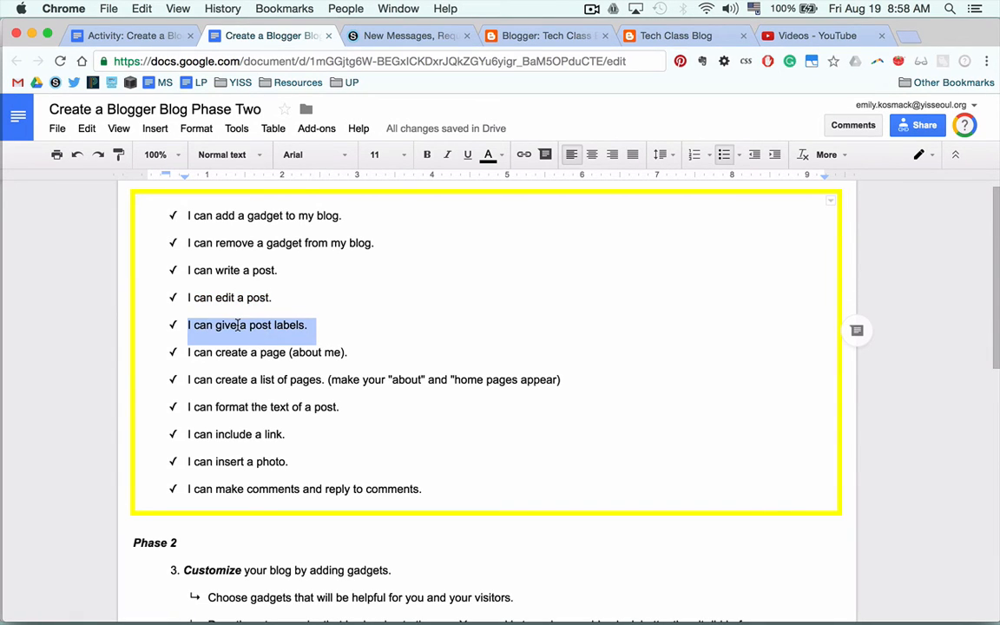
pyautogui.hotkey('ctrl', 'Right')
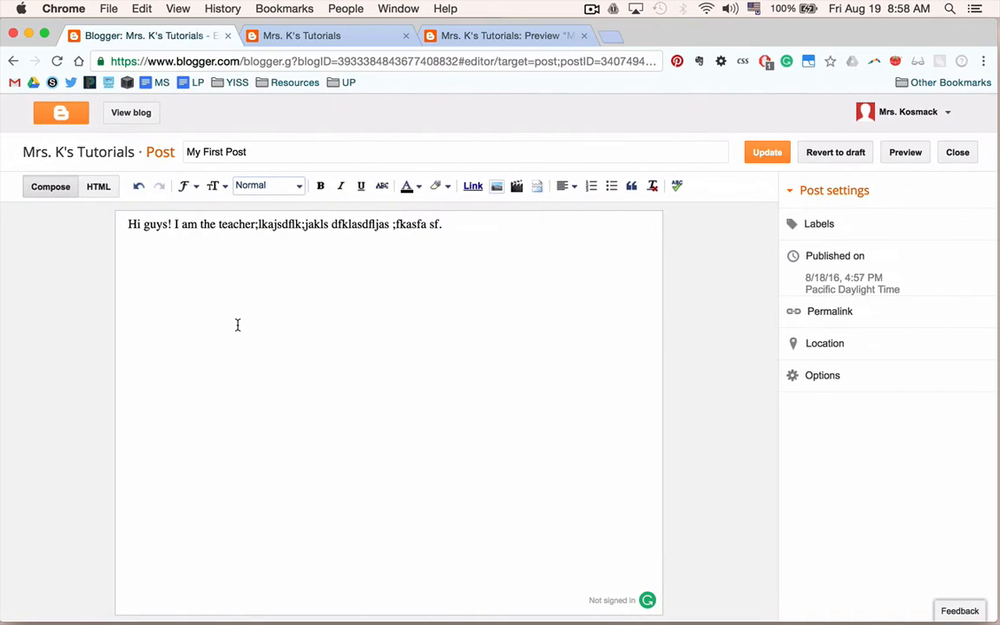
# Give My First Post the labels me, Photoshop, Illustrator, Typography, Shapes, Vector Design, logo, tshirt.
pyautogui.click(828, 230)
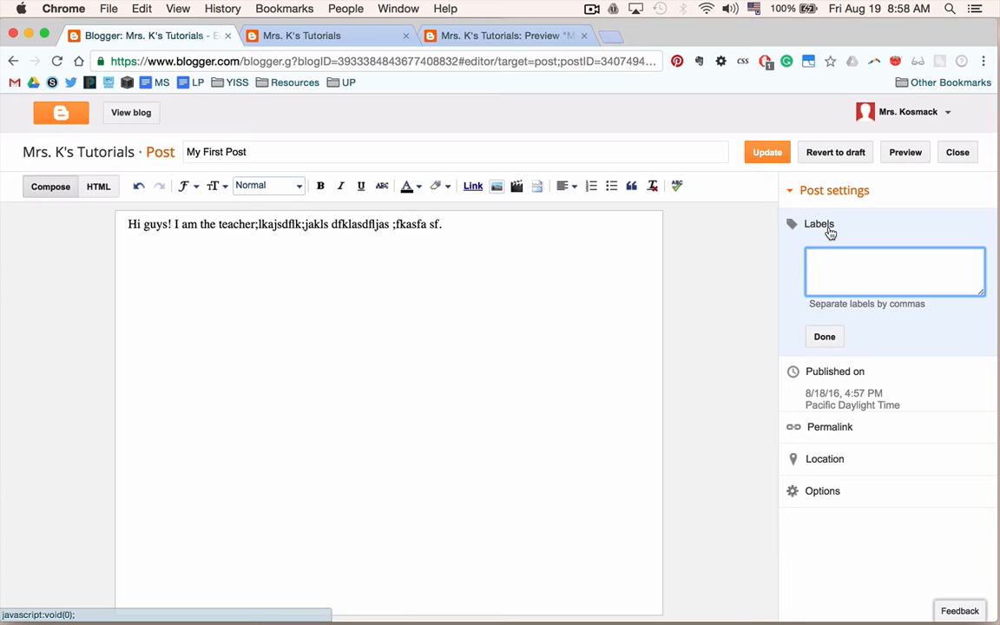
pyautogui.write('me, P')
pyautogui.write('hotoshop, Illustrator, Typogra')
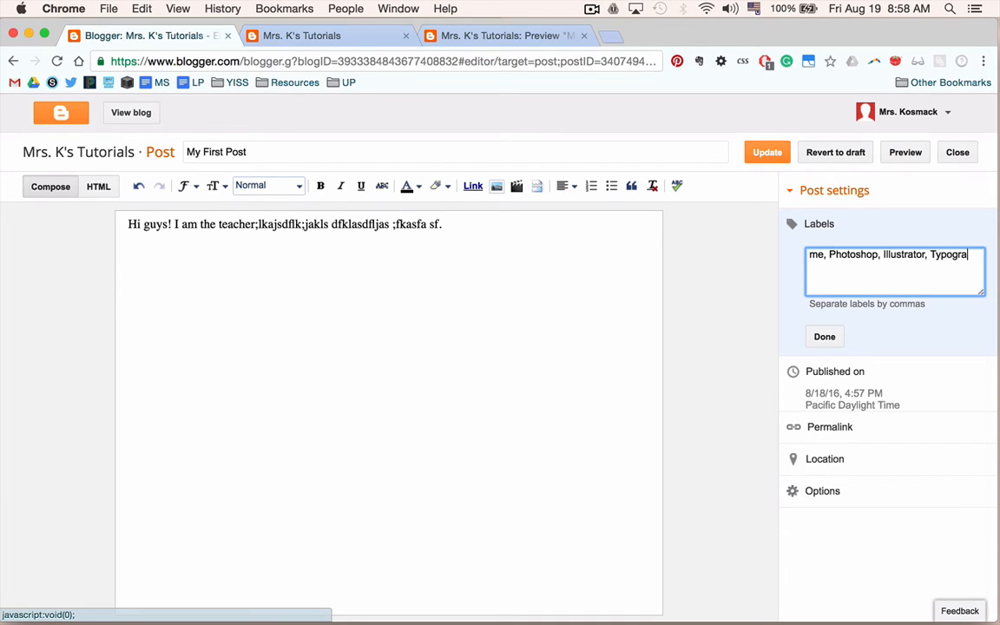
pyautogui.write('phy, Shapes, V')
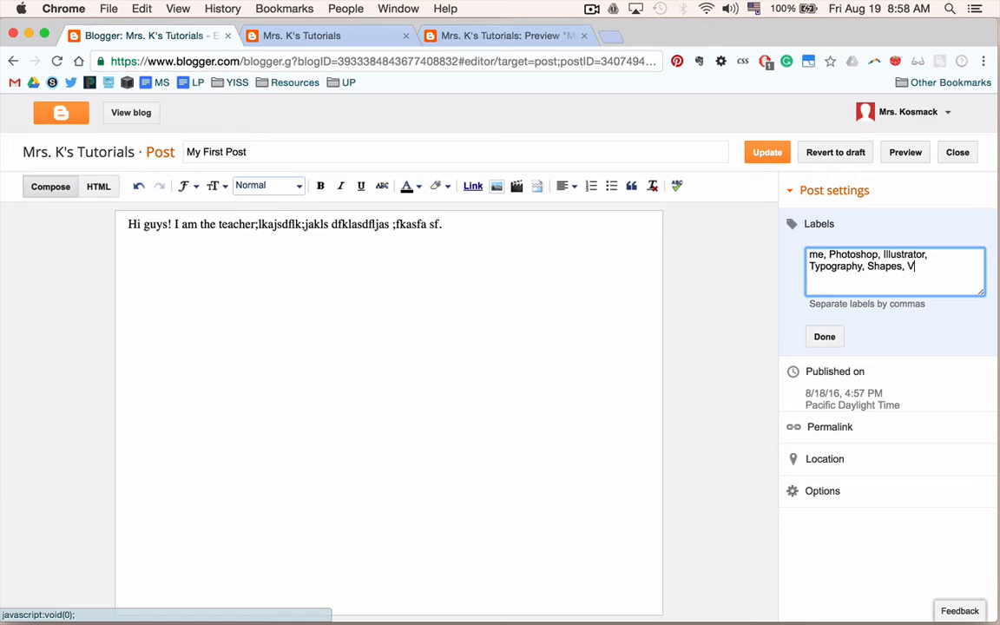
pyautogui.write('ector Design, logo, t')
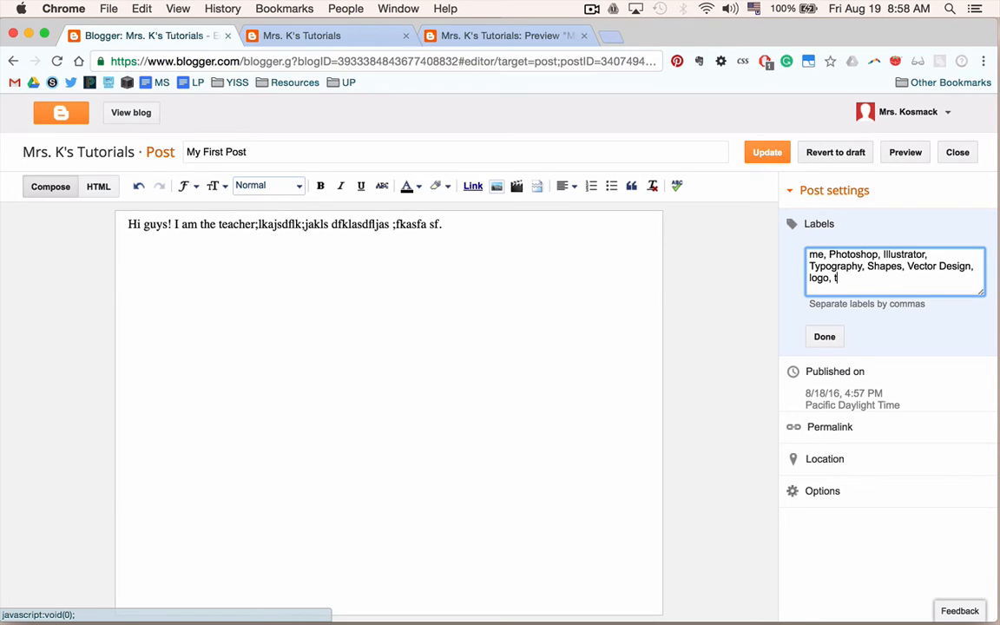
pyautogui.write('shirt')
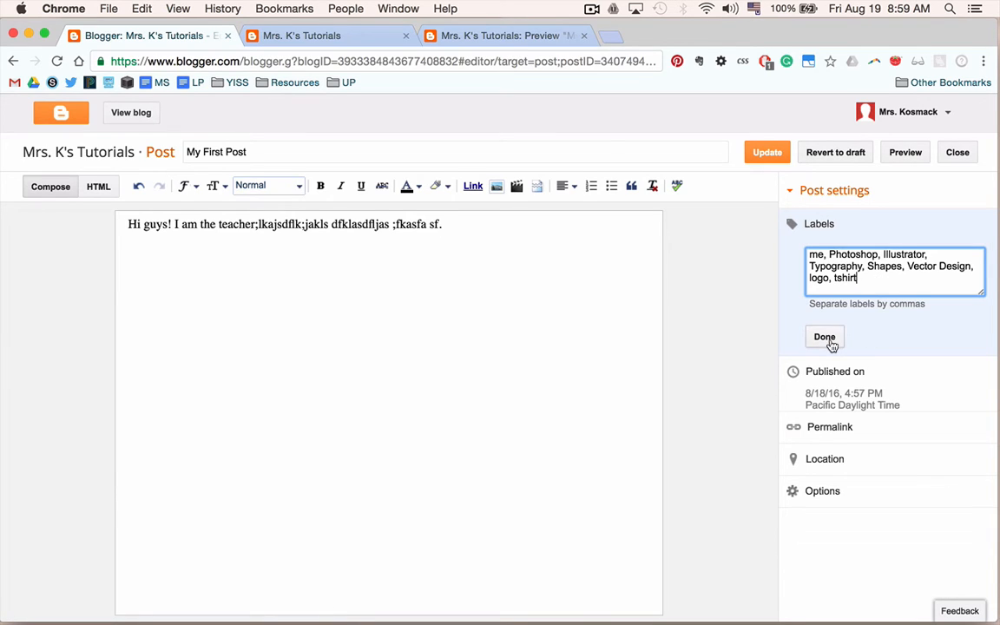
pyautogui.click(827, 342)
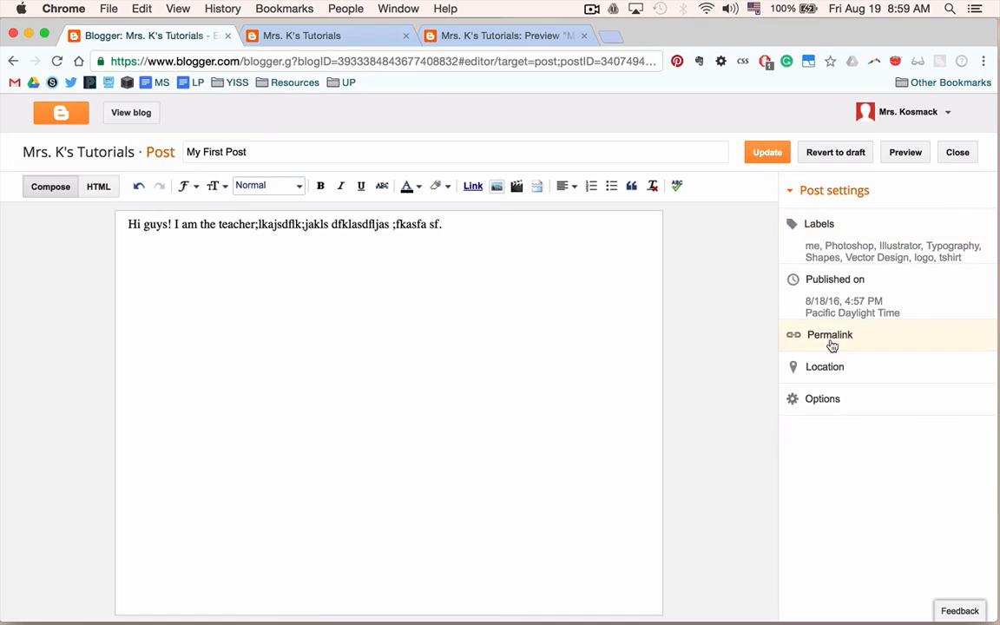
# Update the post so its new labels are saved.
pyautogui.click(767, 153)
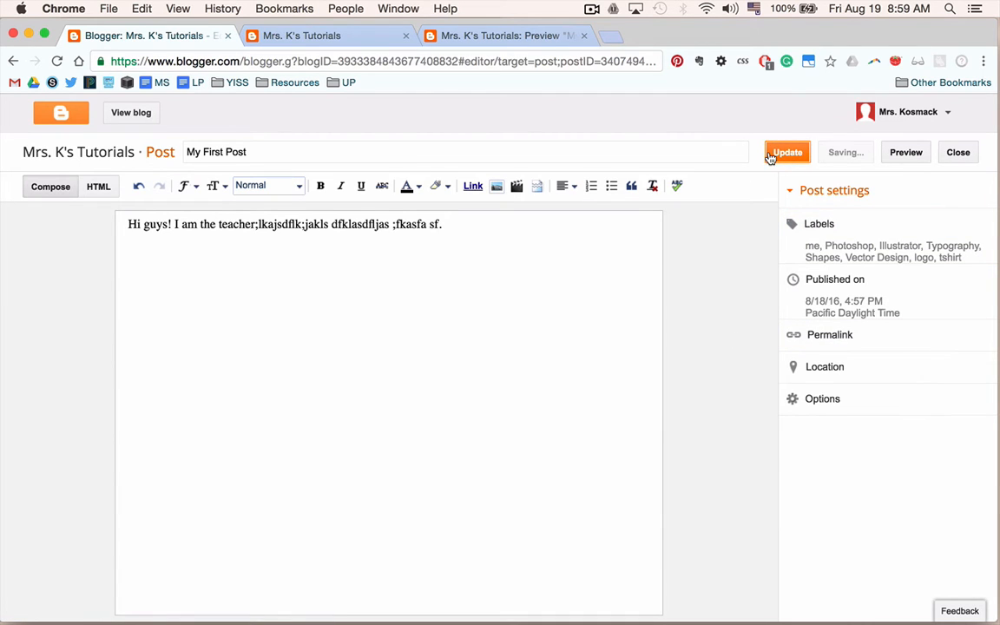
pyautogui.click(299, 35)
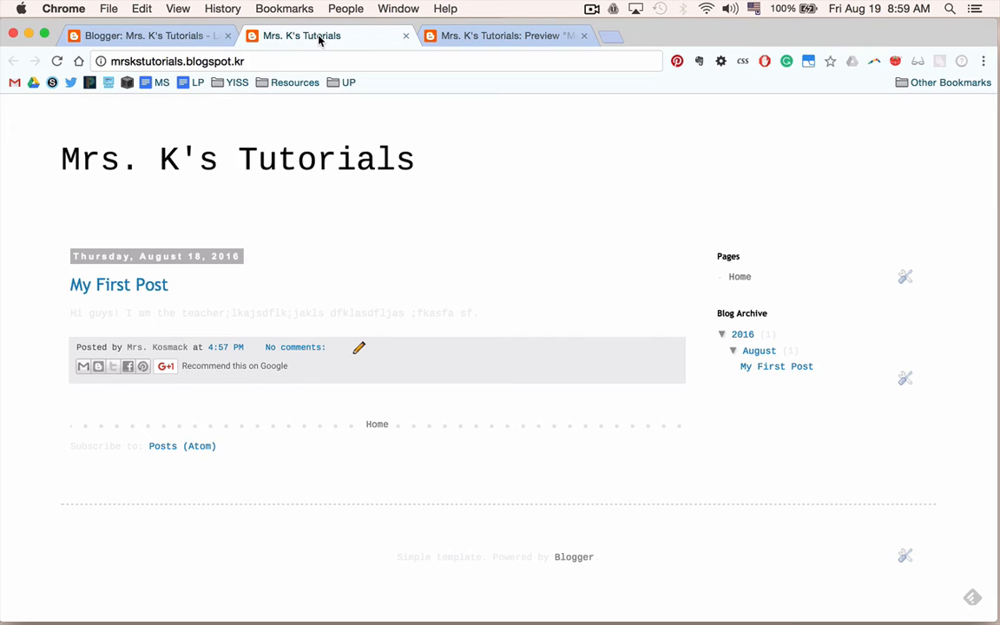
pyautogui.click(147, 36)
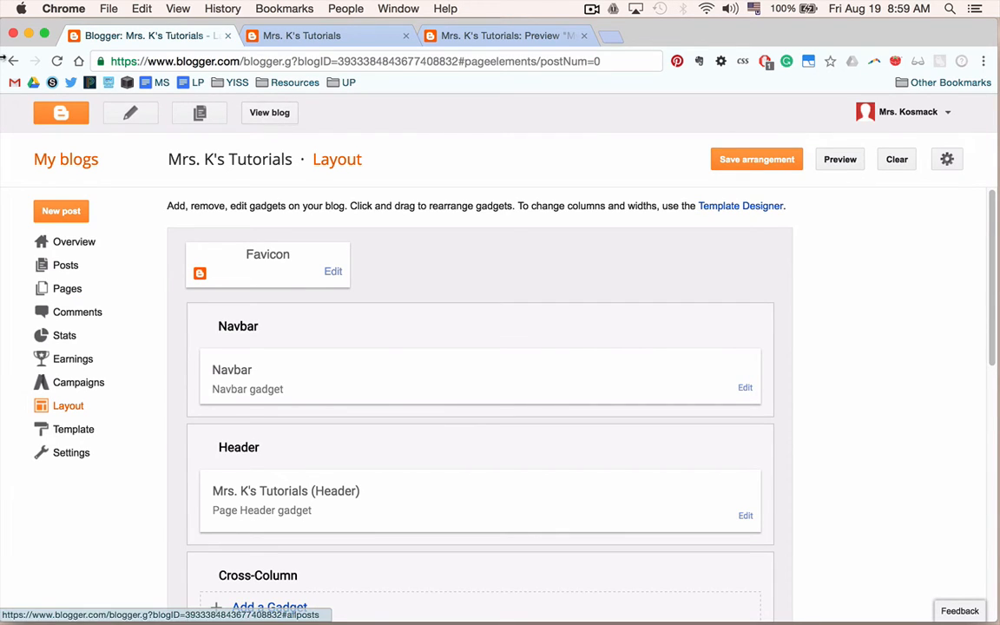
pyautogui.click(13, 63)
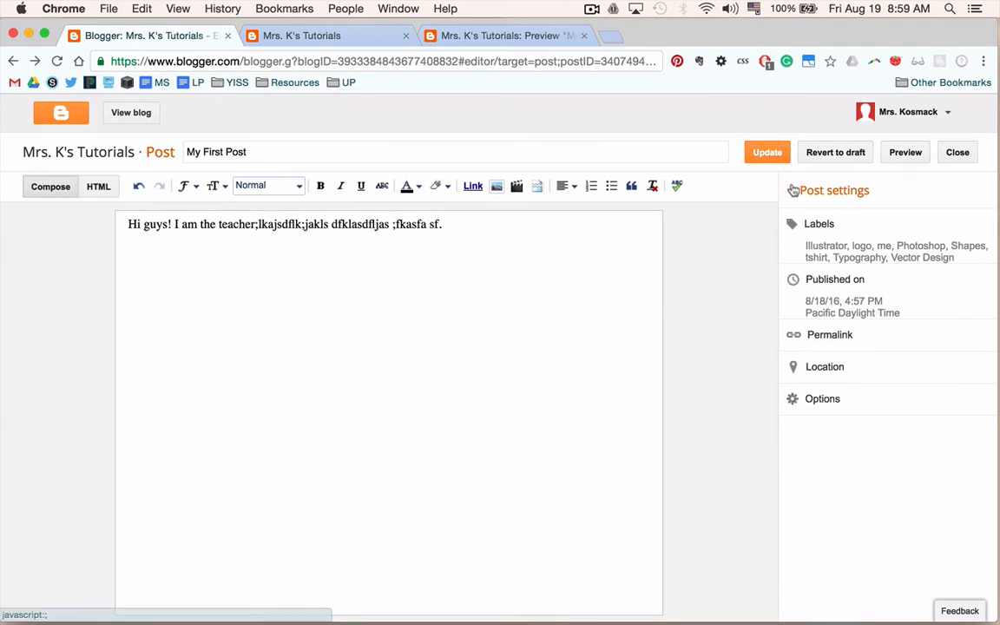
pyautogui.click(769, 154)
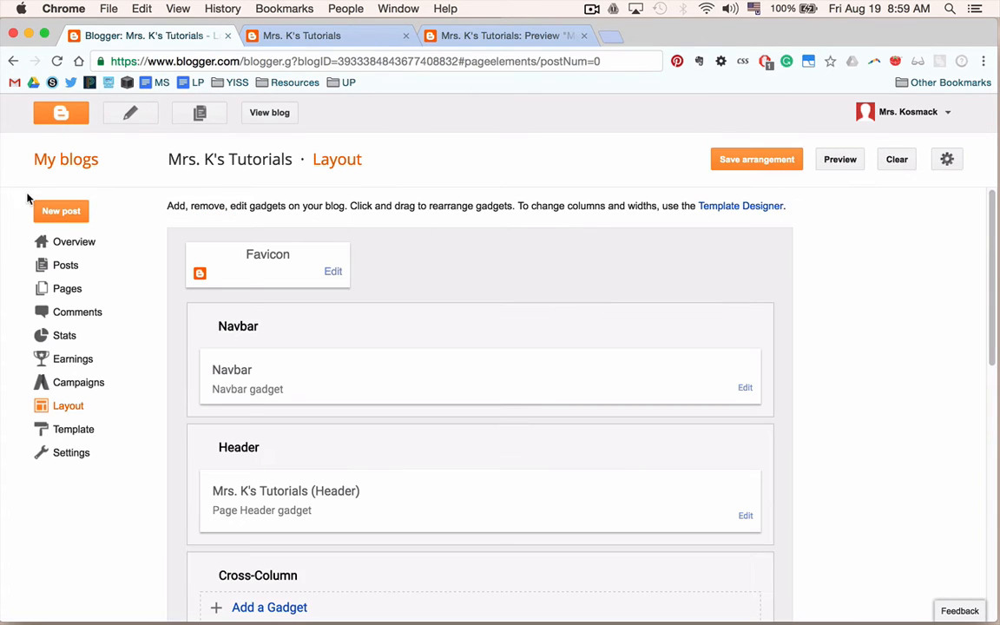
# Check the labels in the posts list and reload the live blog to view them.
pyautogui.click(68, 265)
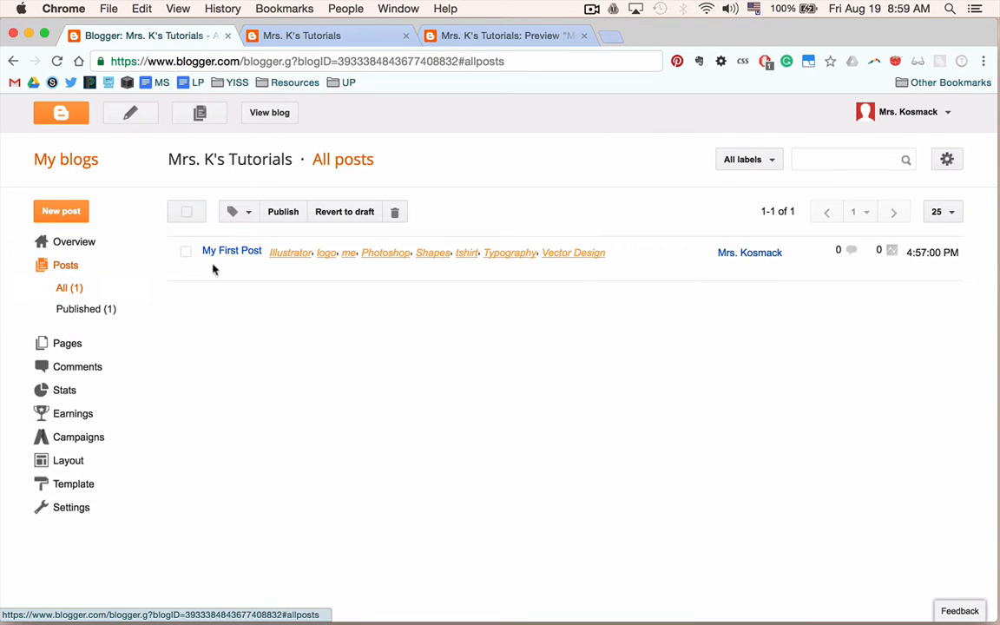
pyautogui.click(339, 38)
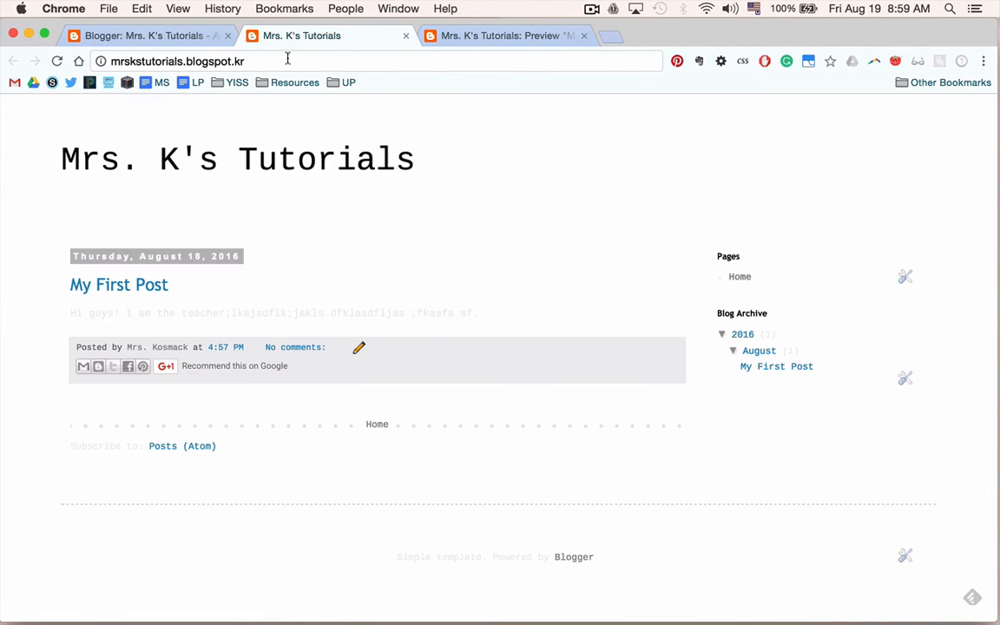
pyautogui.click(57, 62)
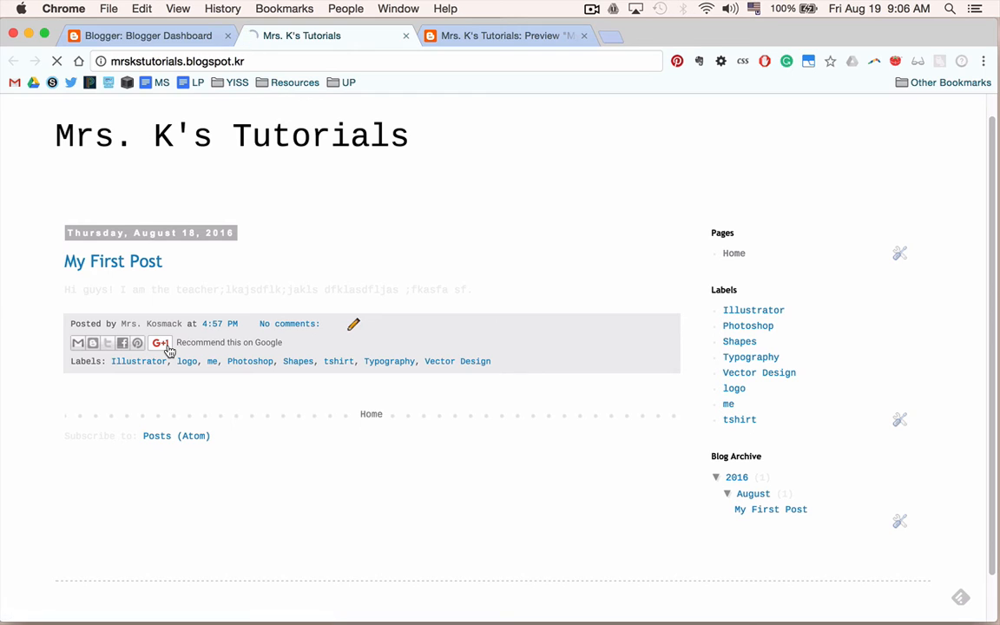
# Open blogger.com in a new tab and go to the Mrs. K's Tutorials dashboard.
pyautogui.press('super+t')
pyautogui.write('blogger.com')
pyautogui.press('Return')
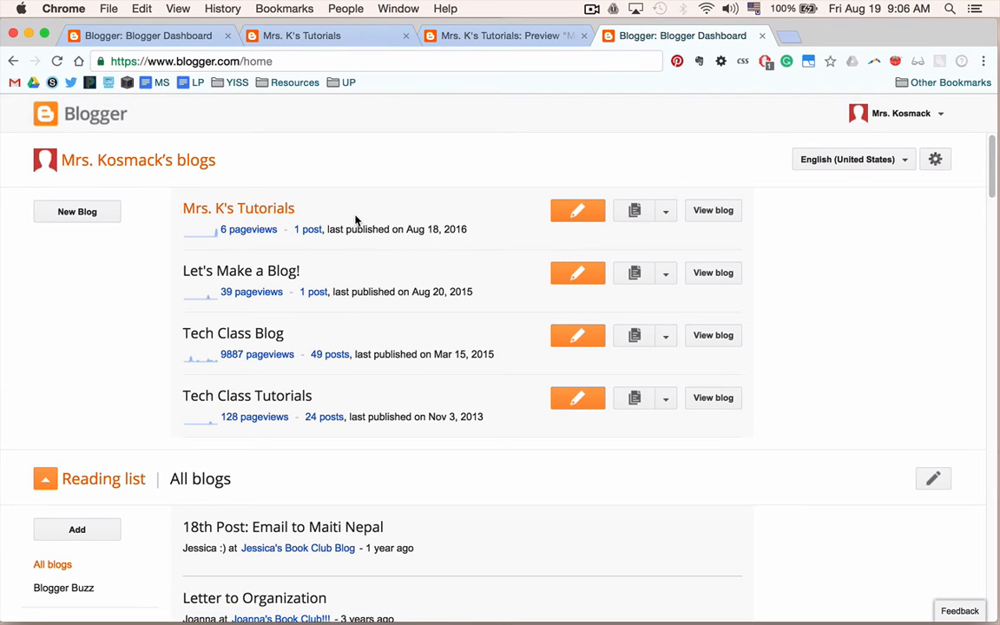
pyautogui.click(247, 213)
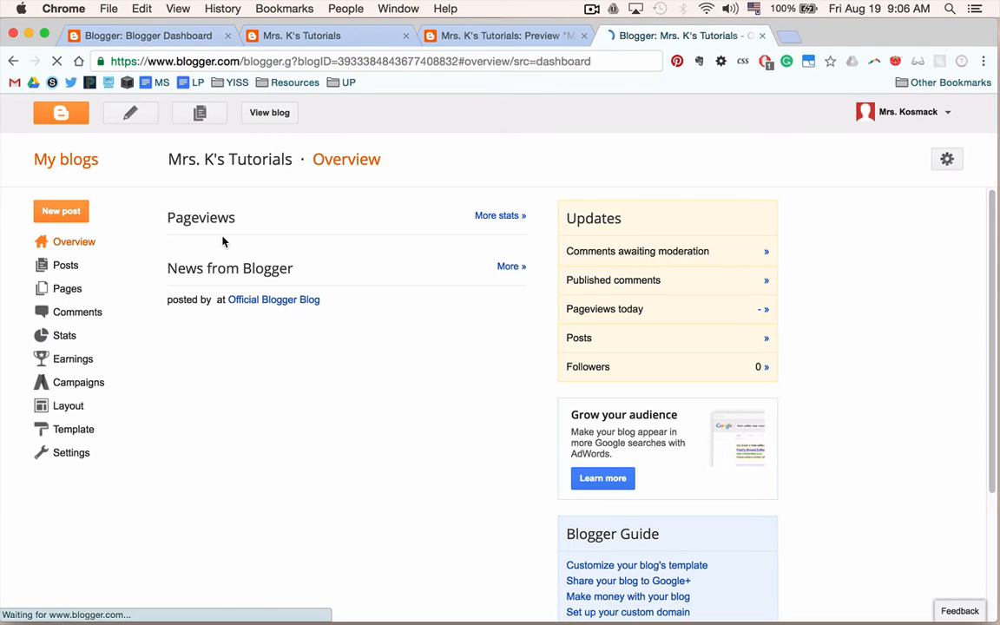
# Look at the next checklist item, creating an About Me page, then return to the blog.
pyautogui.hotkey('ctrl', 'Left')
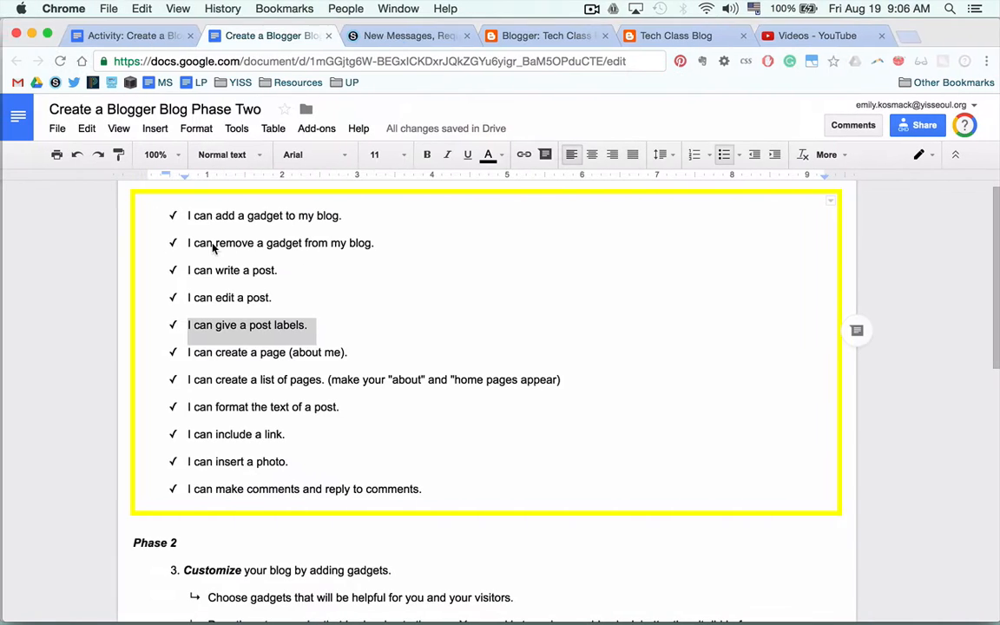
pyautogui.click(246, 352)
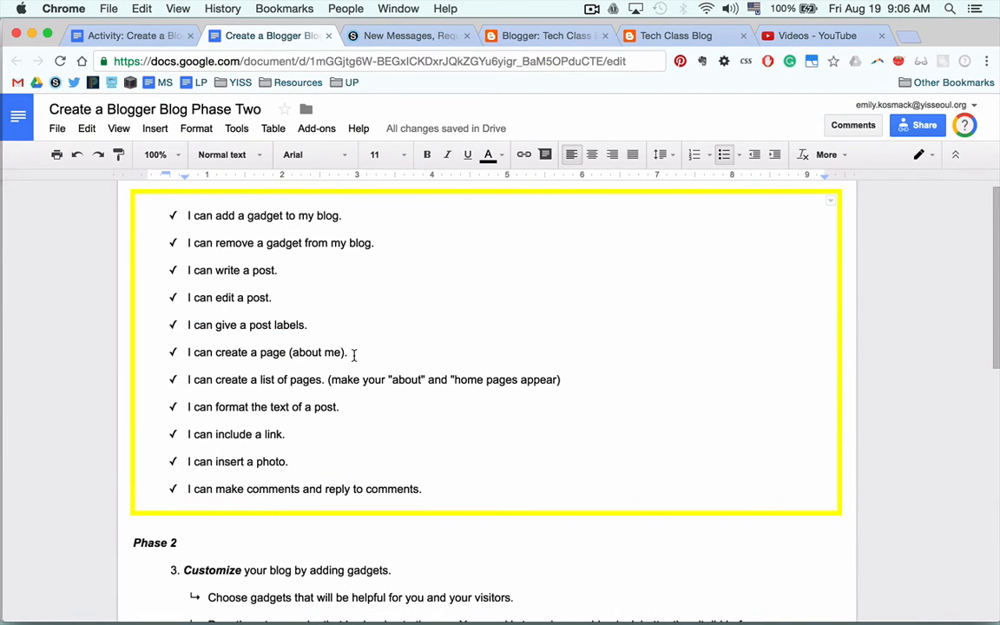
pyautogui.hotkey('ctrl', 'Right')
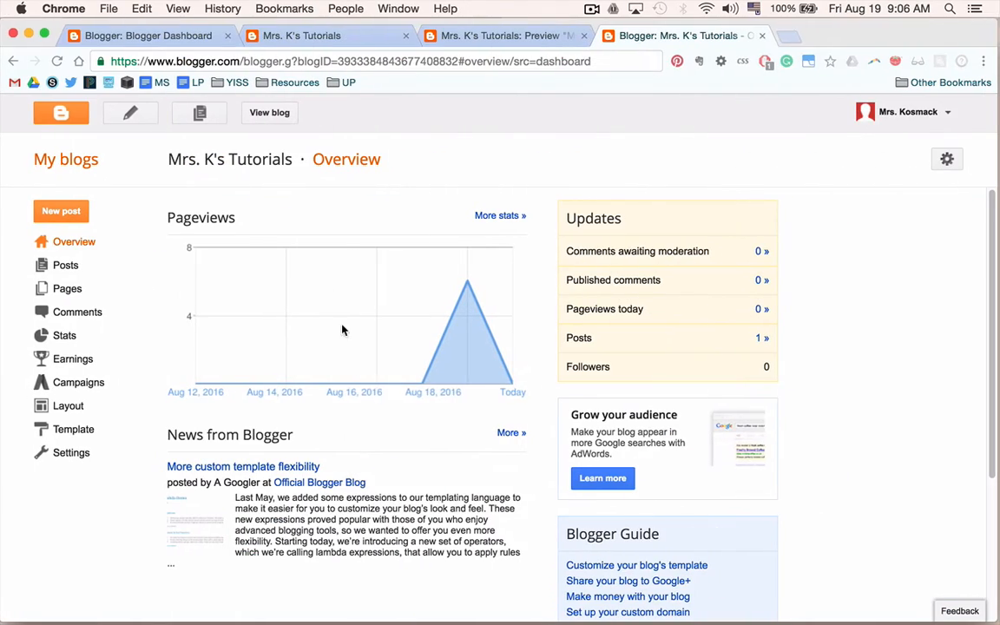
pyautogui.click(304, 38)
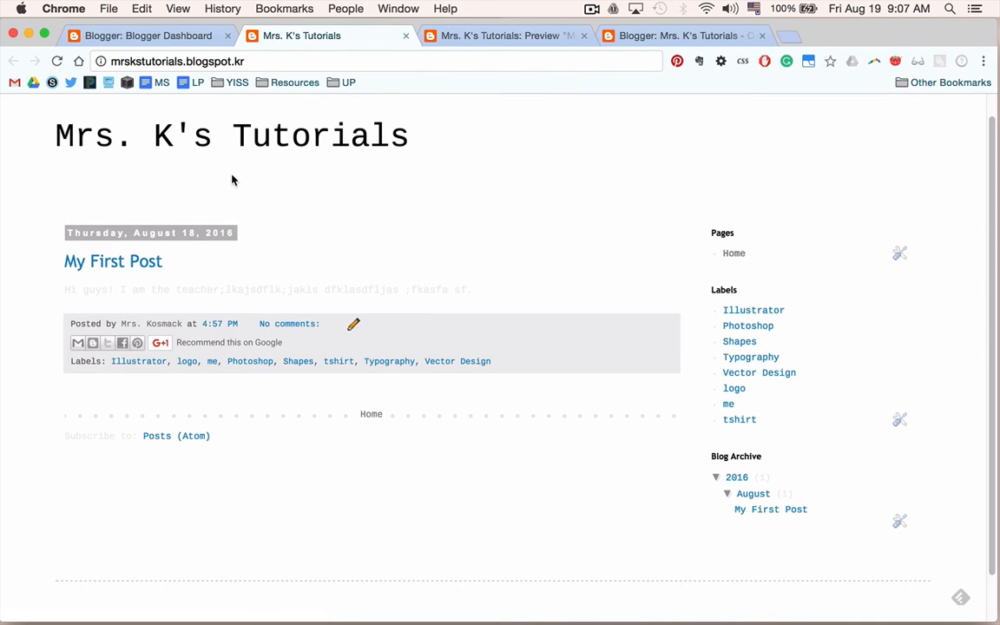
# Close the extra Blogger dashboard tab and switch to the Mrs. K's Tutorials overview.
pyautogui.hotkey('ctrl', 'Left')
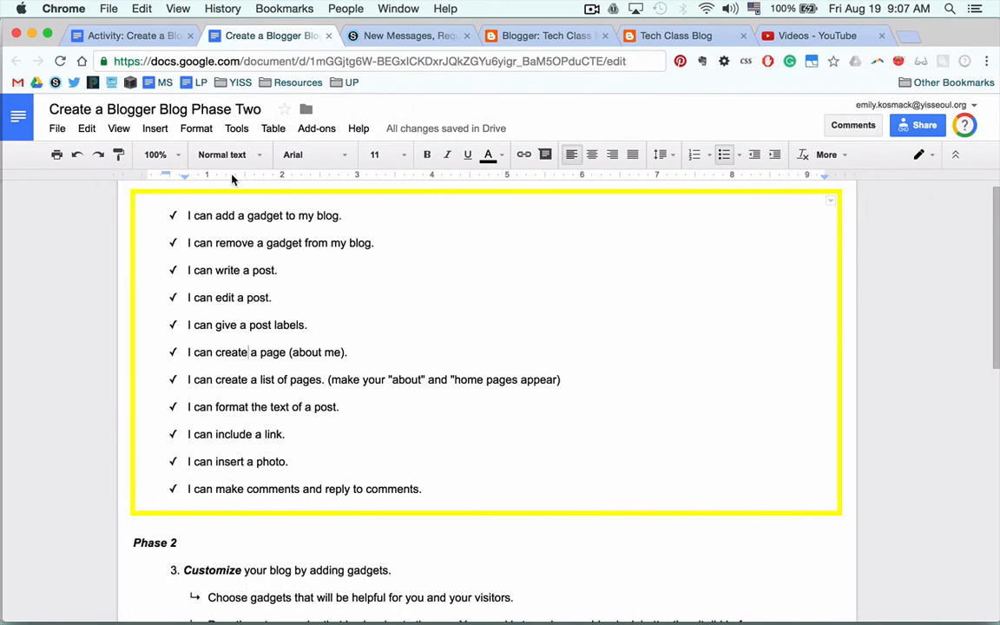
pyautogui.hotkey('ctrl', 'Right')
pyautogui.click(174, 39)
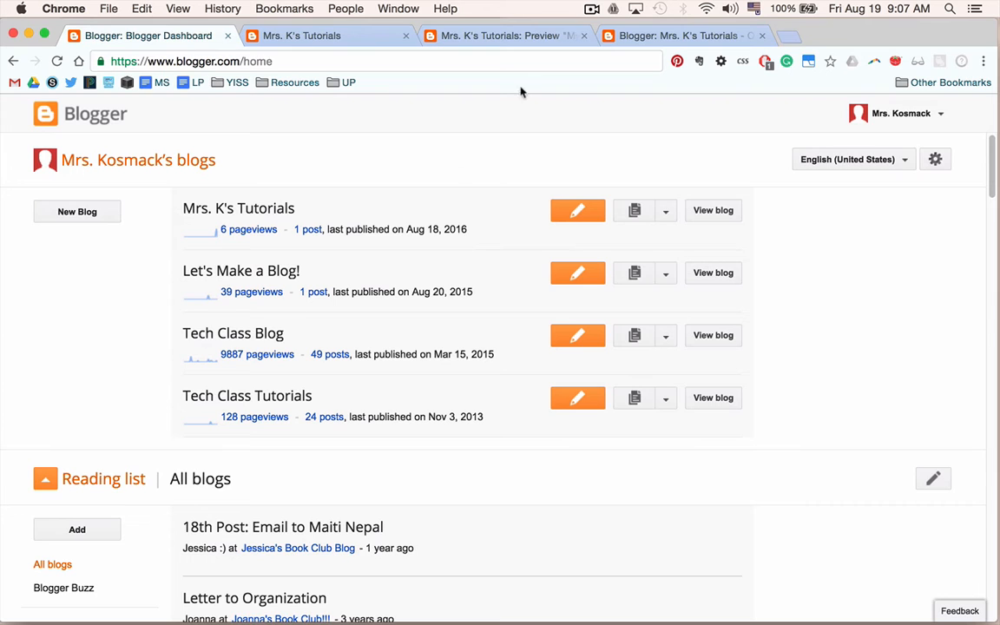
pyautogui.click(227, 35)
pyautogui.click(519, 37)
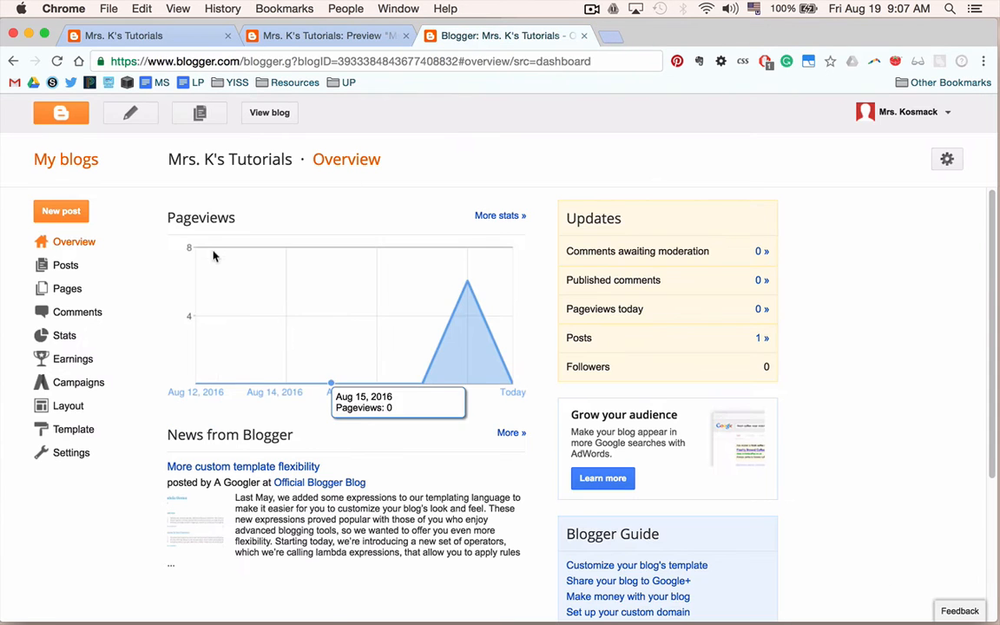
# Create a new page titled About Me.
pyautogui.click(68, 293)
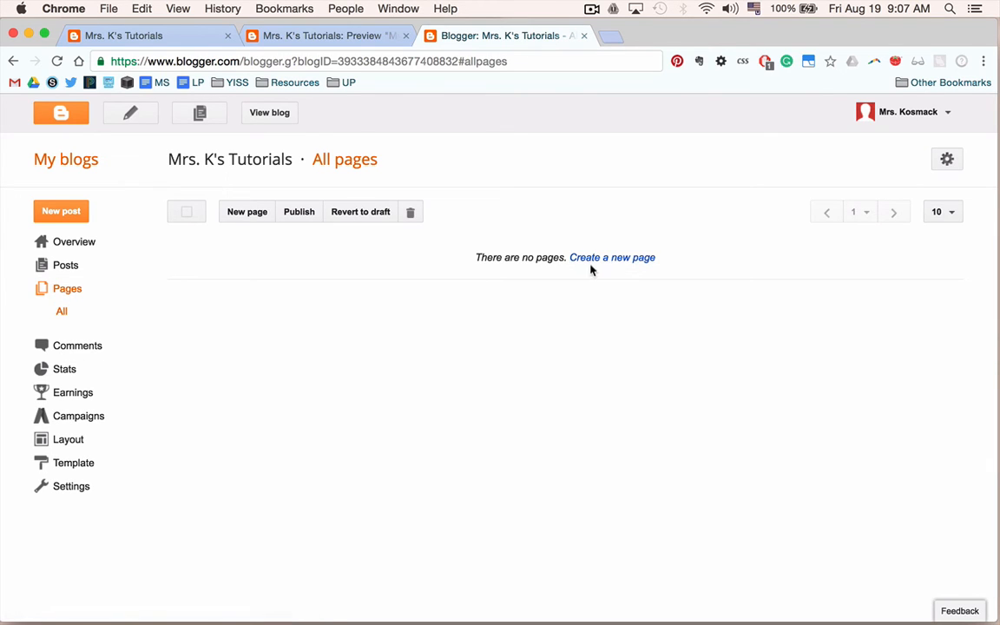
pyautogui.click(249, 217)
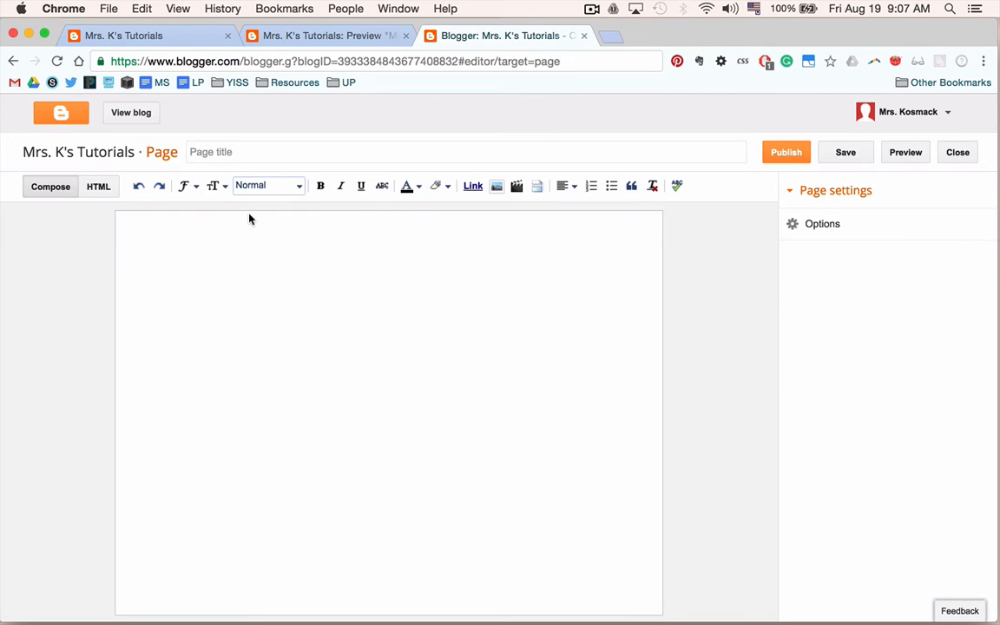
pyautogui.click(222, 153)
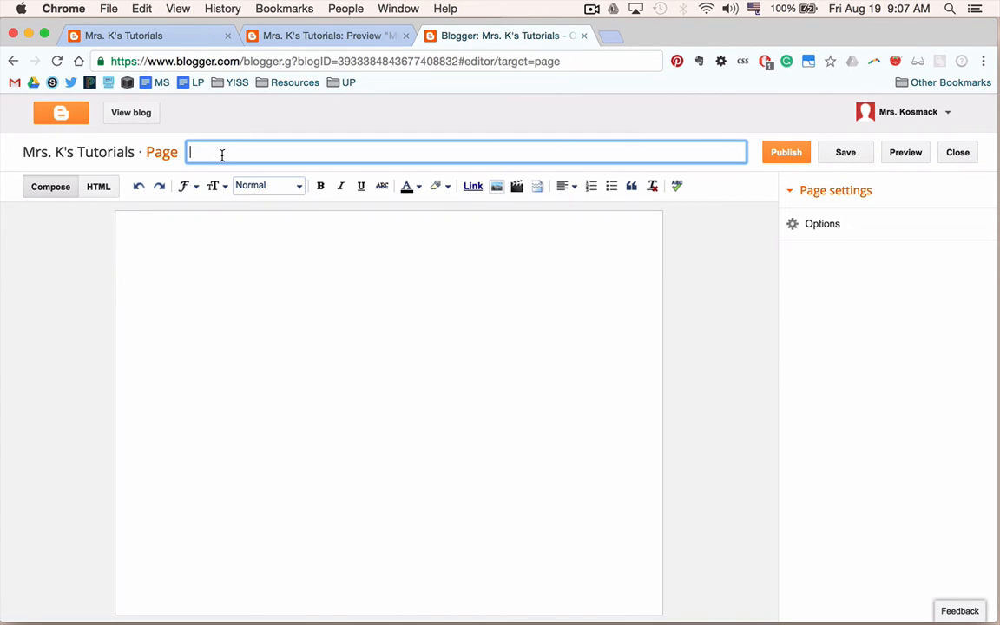
pyautogui.write('About Me')
# Select all the HTML of the existing Tech Class Blog About page in the other window.
pyautogui.hotkey('ctrl', 'Left')
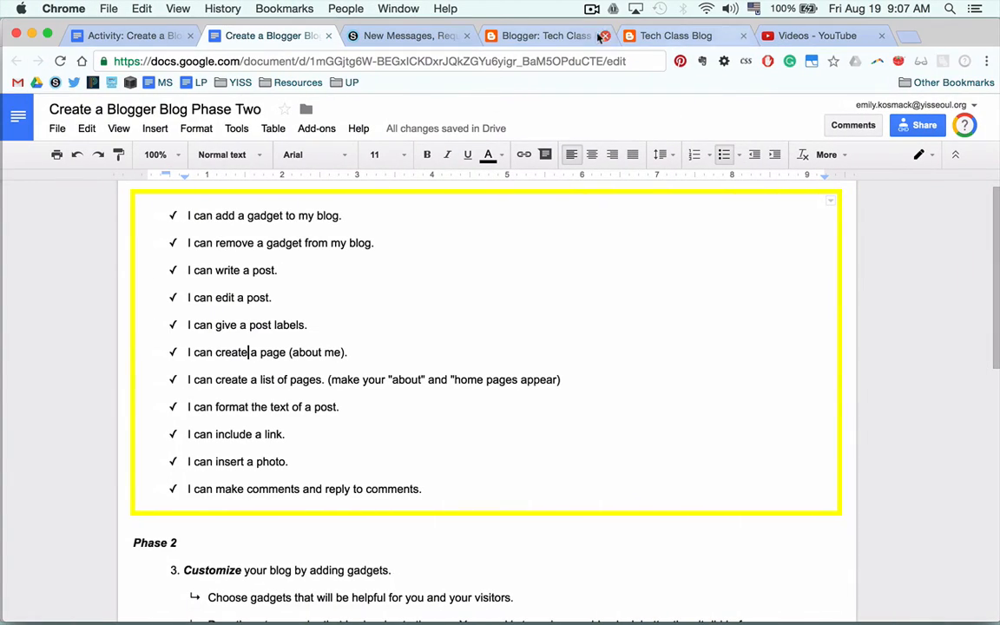
pyautogui.click(597, 35)
pyautogui.click(611, 31)
pyautogui.click(554, 38)
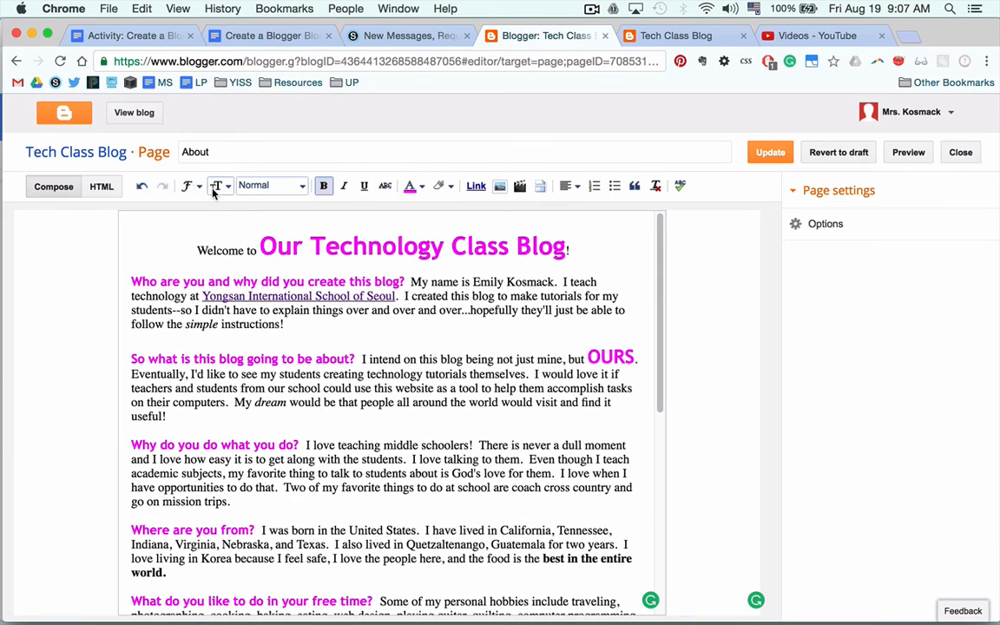
pyautogui.click(101, 186)
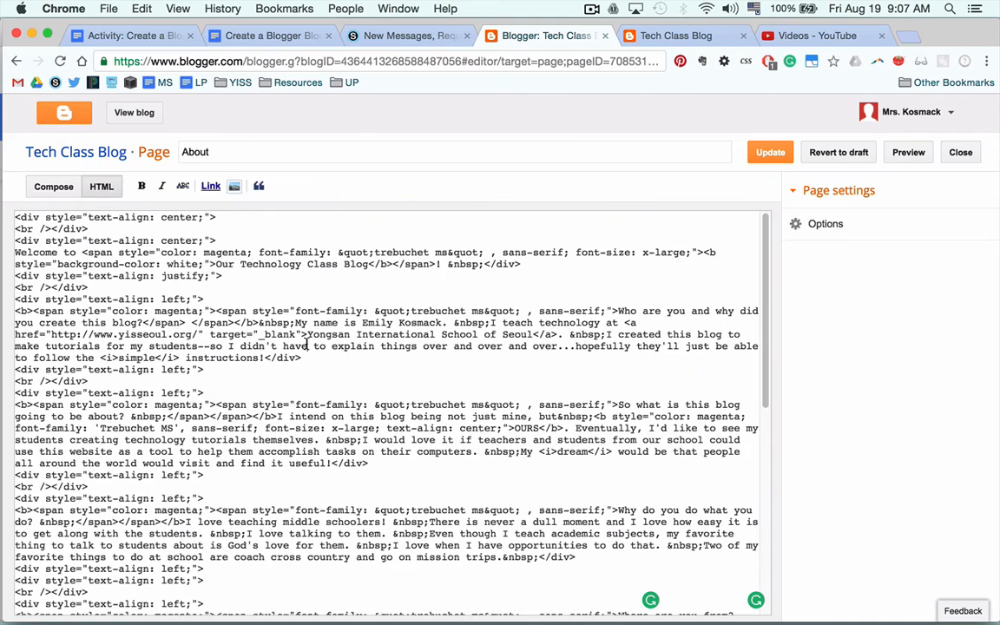
pyautogui.press('super+s')
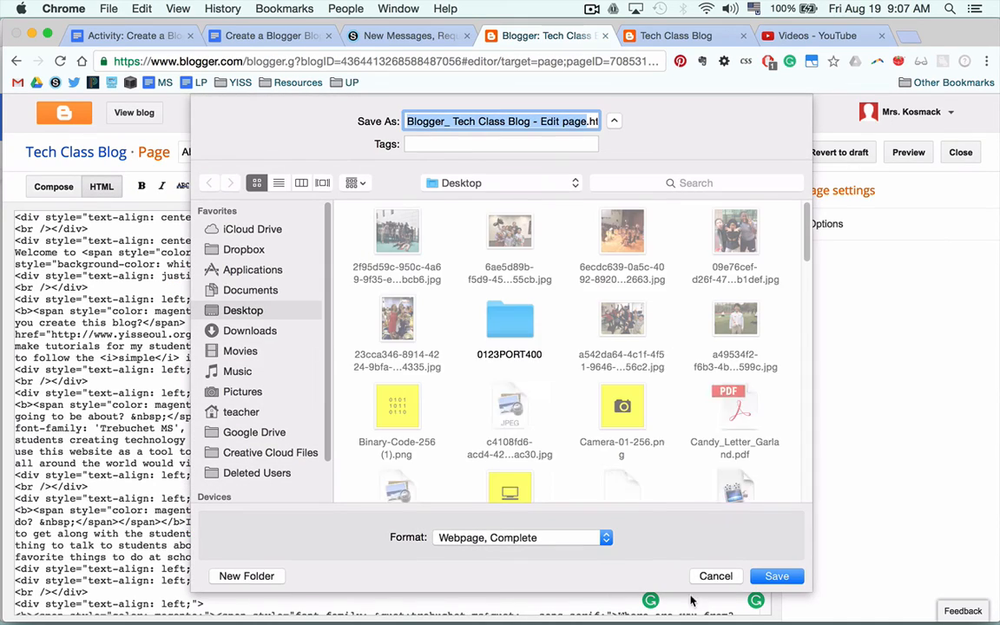
pyautogui.click(706, 576)
pyautogui.press('super+a')
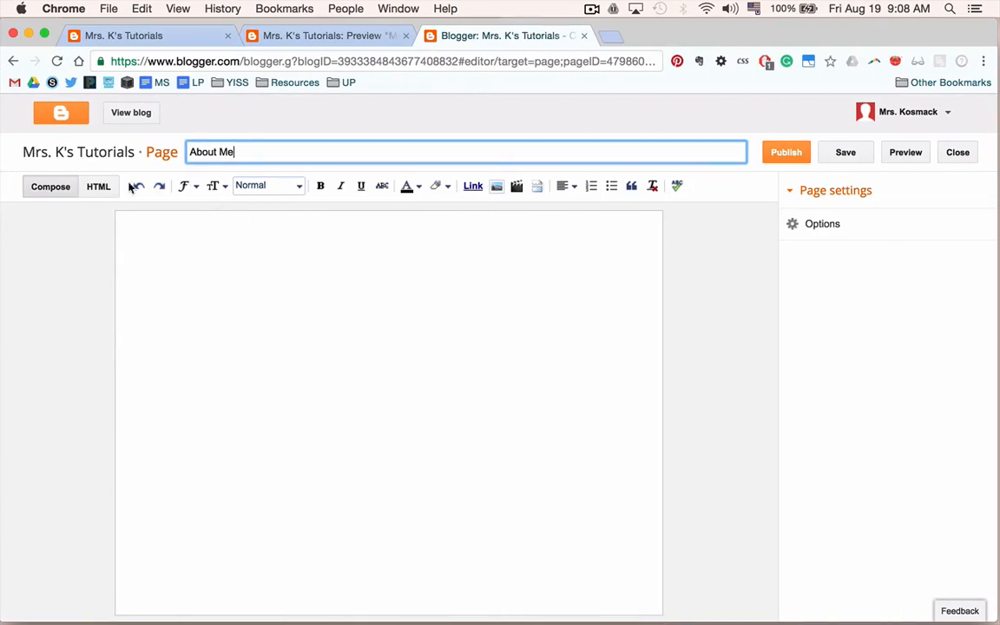
# Paste the copied HTML into the About Me page, review it in Compose view, and return to the checklist.
pyautogui.click(98, 187)
pyautogui.click(193, 249)
pyautogui.press('super+v')
pyautogui.click(51, 185)
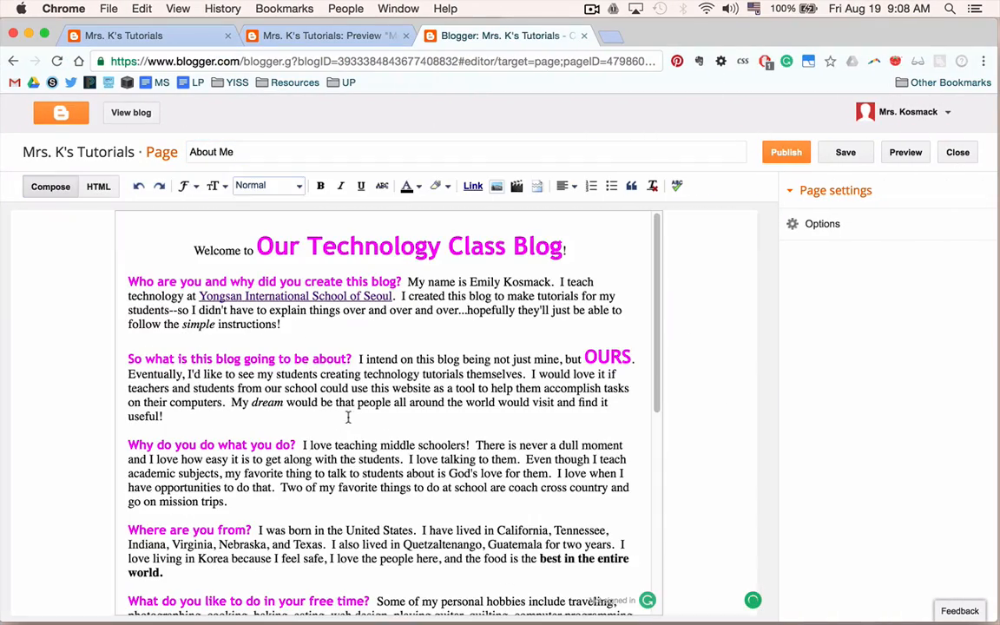
pyautogui.scroll(-10, 258, 368)
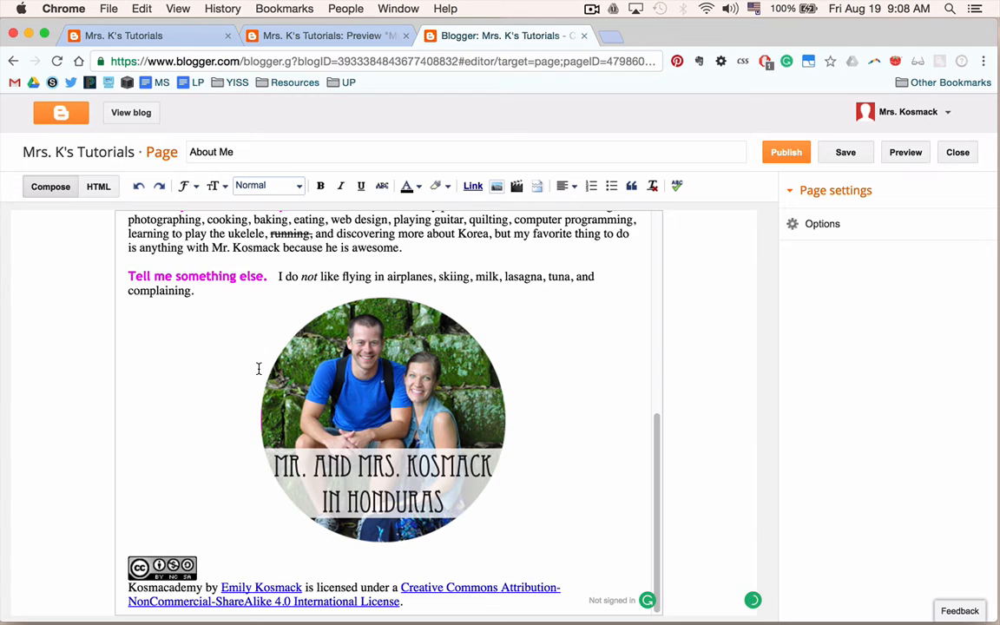
pyautogui.scroll(10, 258, 368)
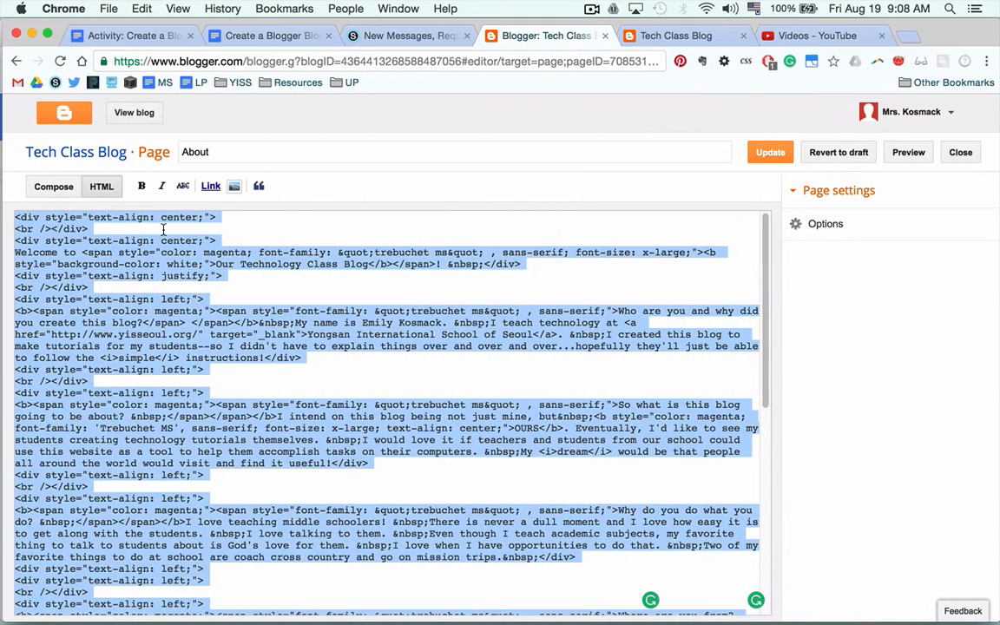
pyautogui.click(352, 36)
pyautogui.click(280, 35)
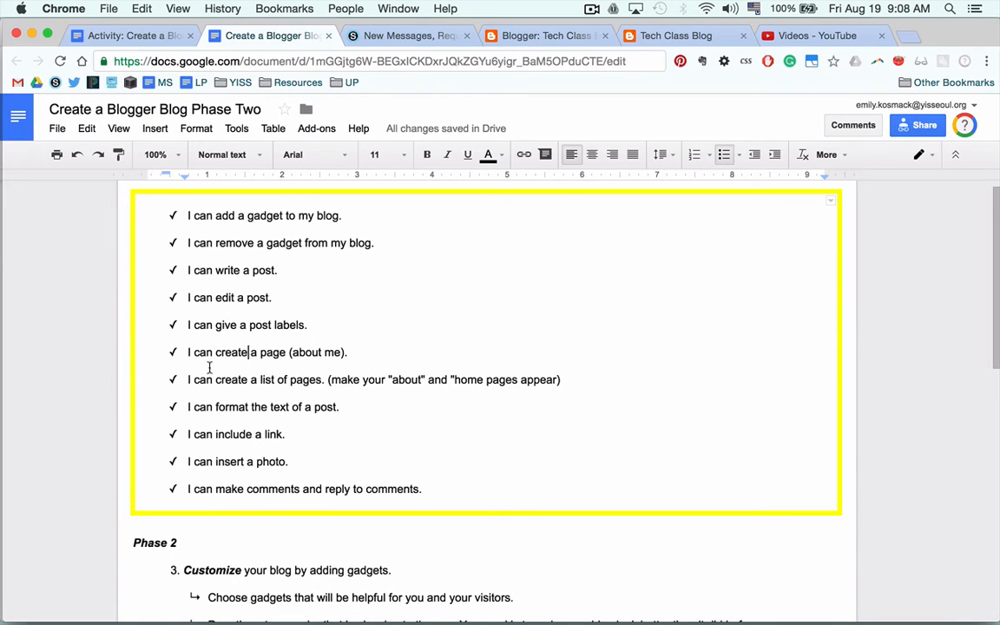
# Compare the checklist's text-formatting and photo items against the About Me page content in the editor.
pyautogui.moveTo(201, 410); pyautogui.dragTo(341, 410)
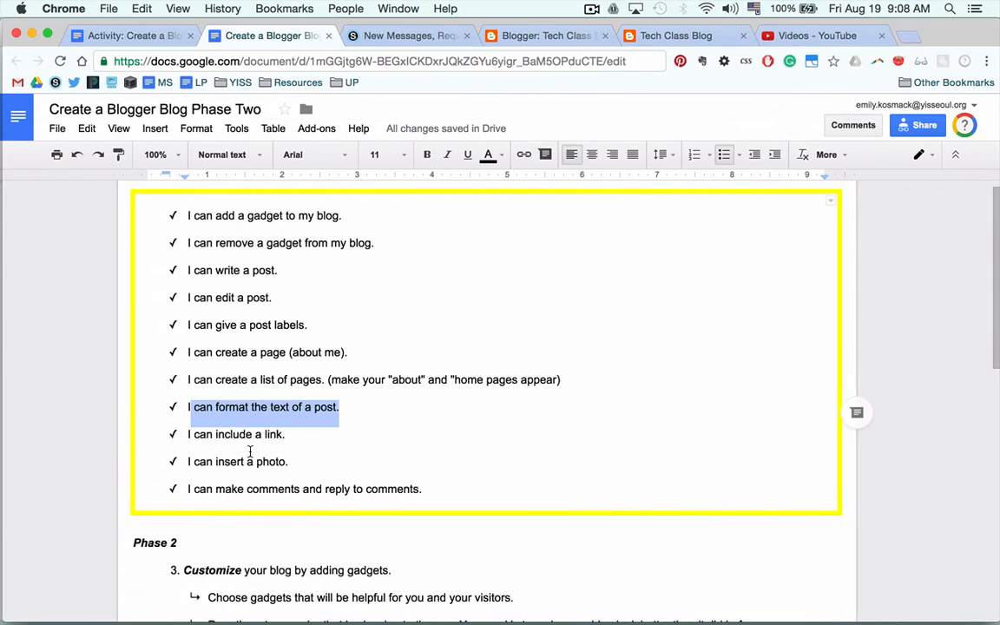
pyautogui.click(221, 433)
pyautogui.hotkey('ctrl', 'Right')
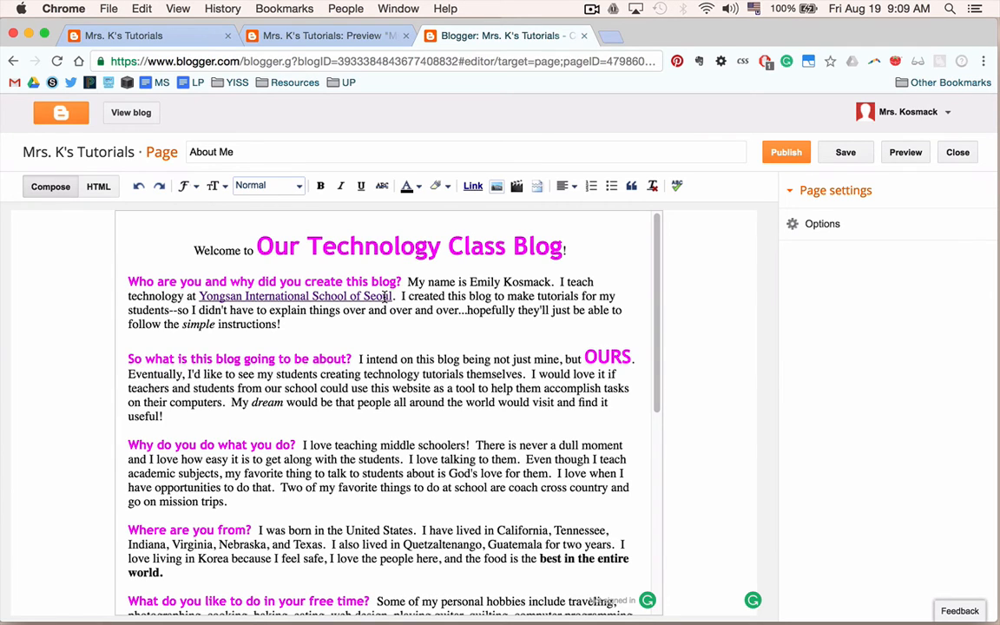
pyautogui.hotkey('ctrl', 'Left')
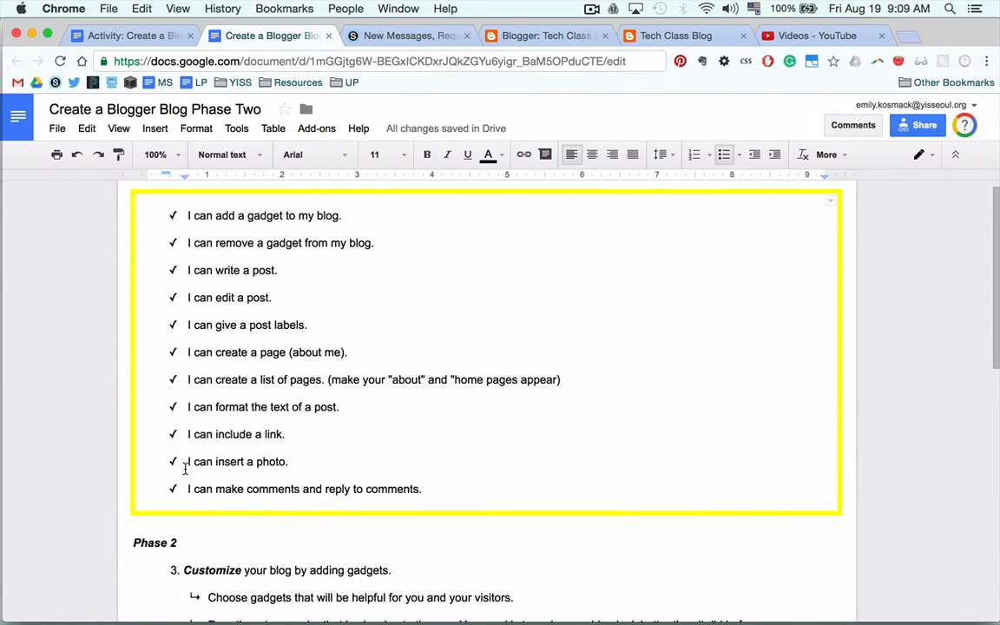
pyautogui.moveTo(185, 469); pyautogui.dragTo(285, 466)
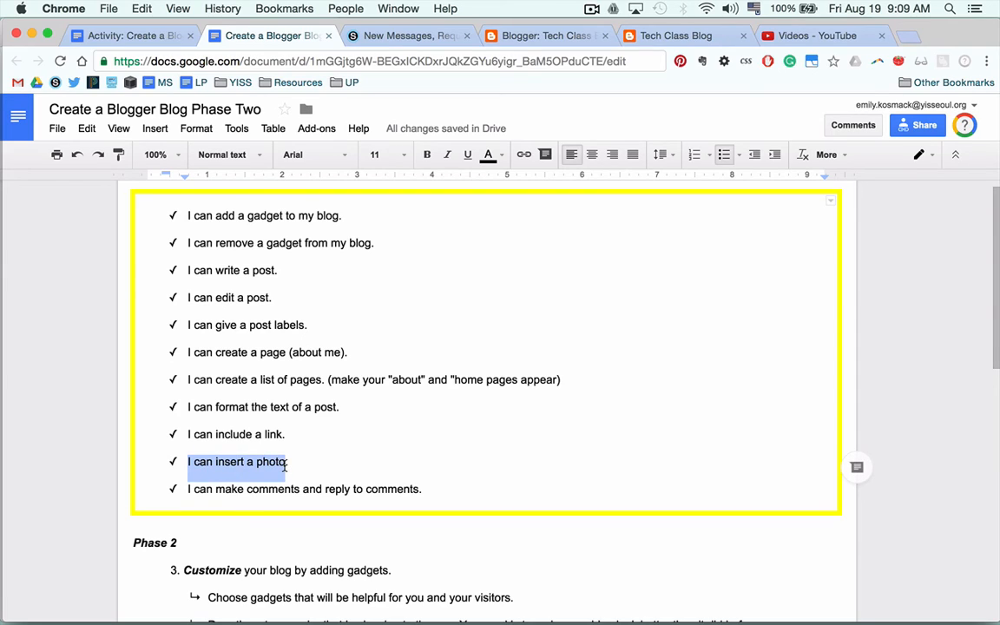
pyautogui.hotkey('ctrl', 'Right')
pyautogui.scroll(-8, 283, 468)
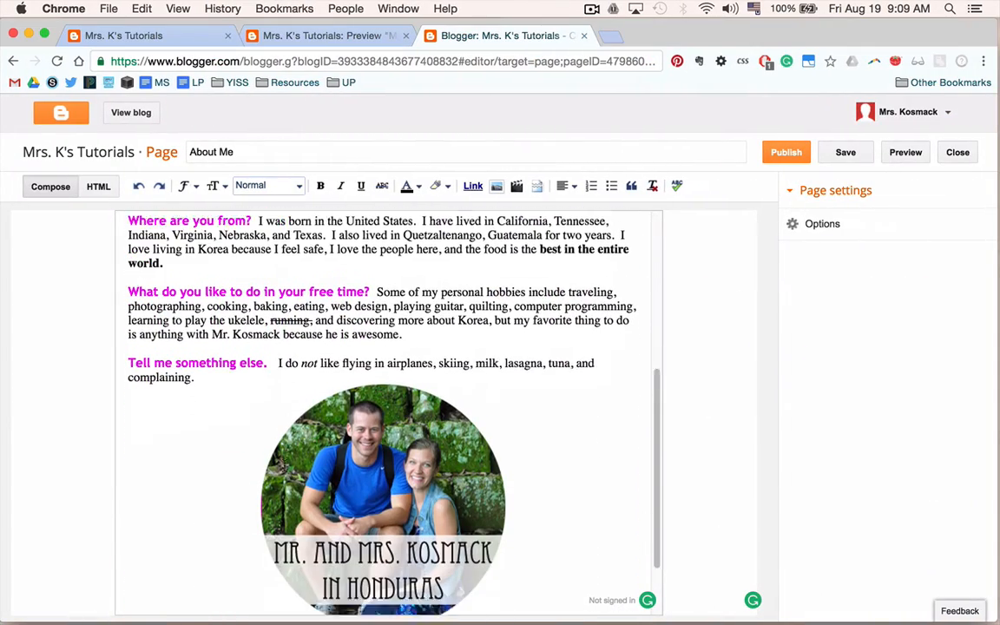
pyautogui.scroll(-2, 261, 435)
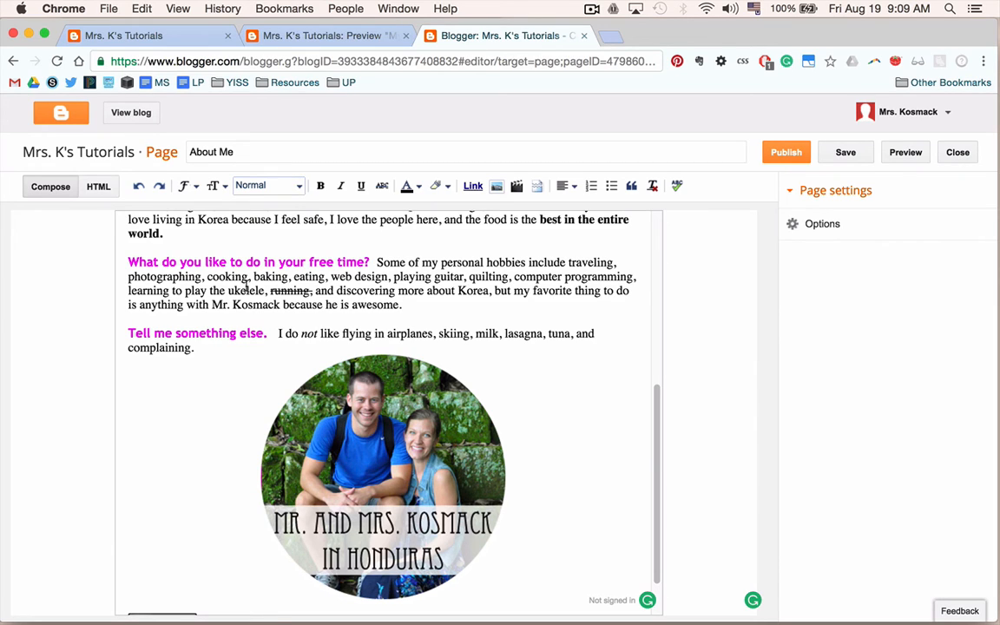
pyautogui.hotkey('ctrl', 'Left')
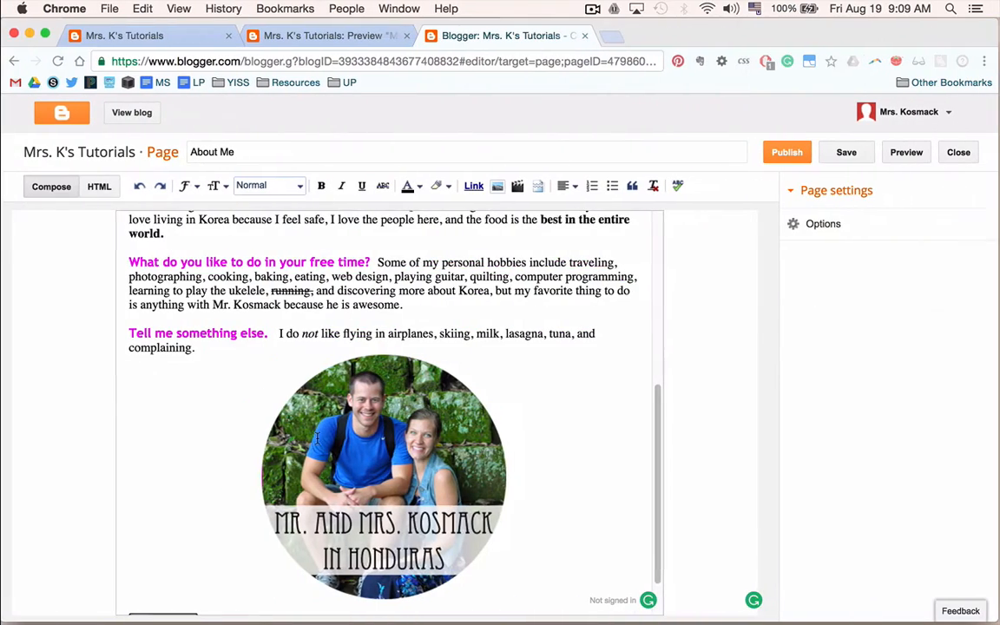
pyautogui.scroll(8, 364, 330)
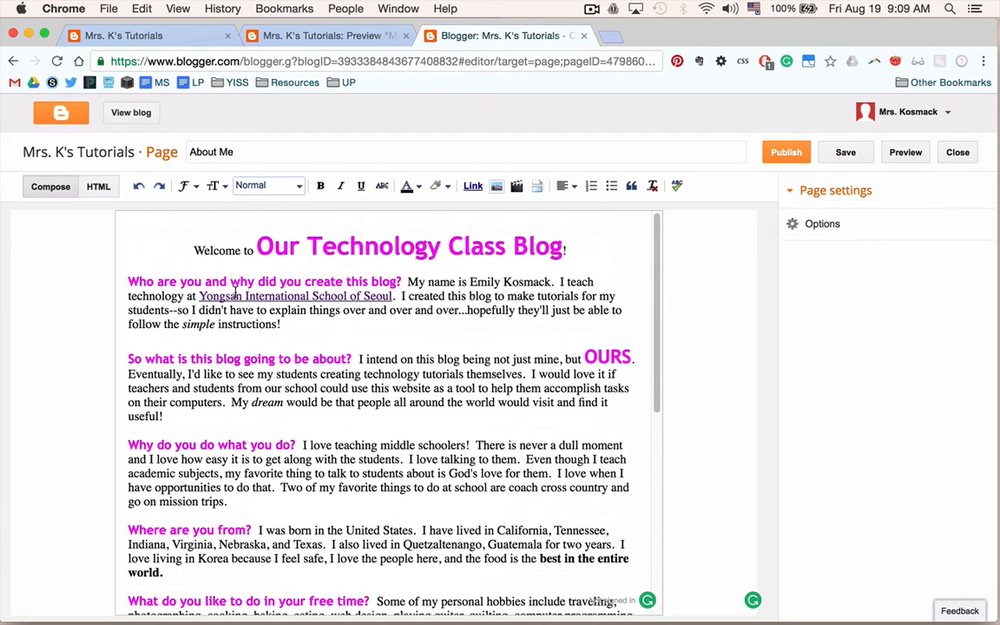
# Preview the About Me page and scroll through it.
pyautogui.click(903, 154)
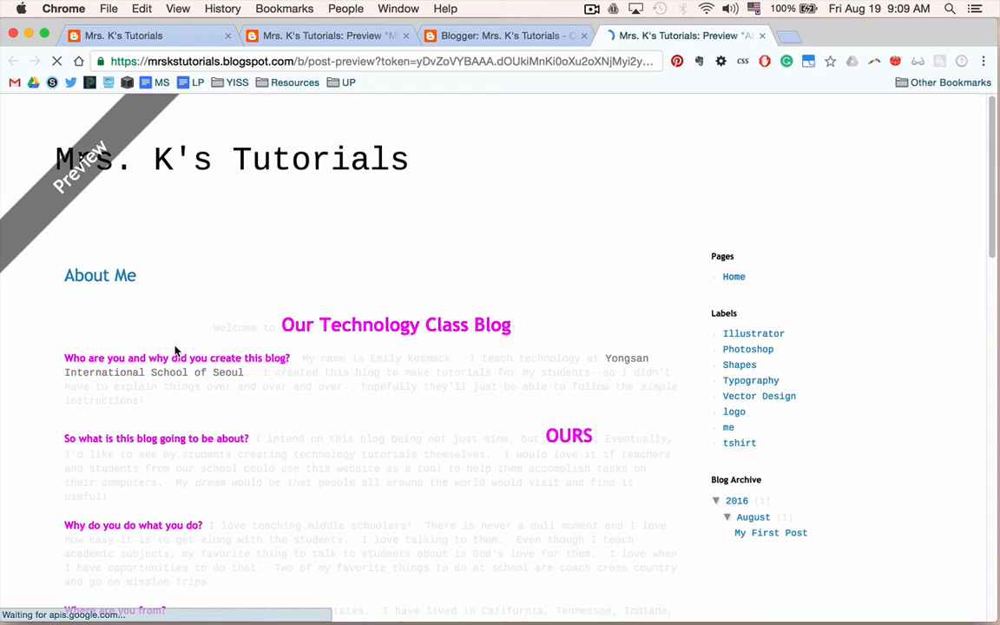
pyautogui.scroll(-5, 176, 350)
pyautogui.scroll(-1, 175, 350)
pyautogui.scroll(1, 176, 350)
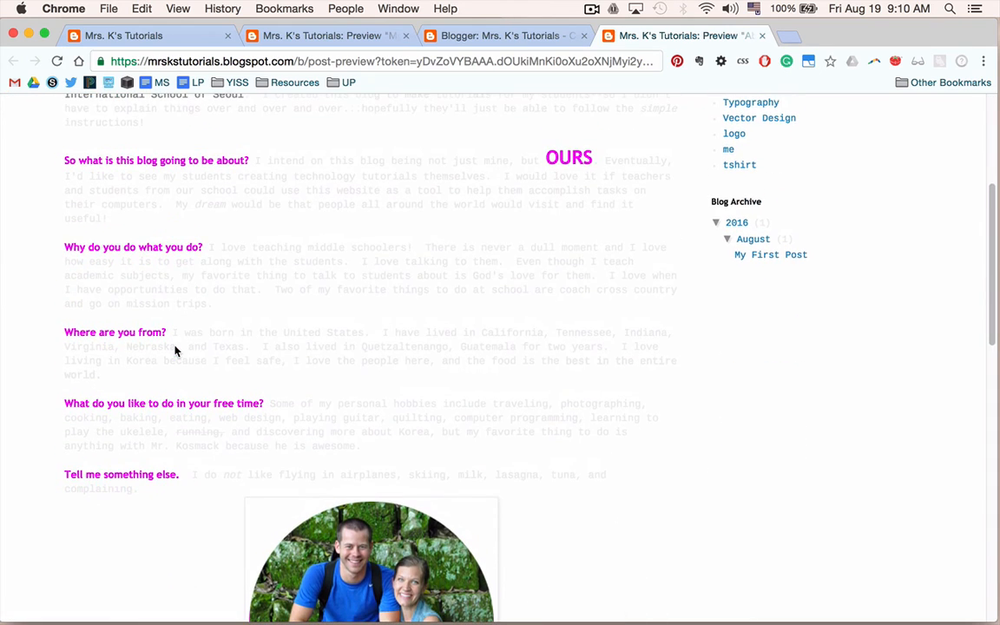
pyautogui.scroll(3, 308, 294)
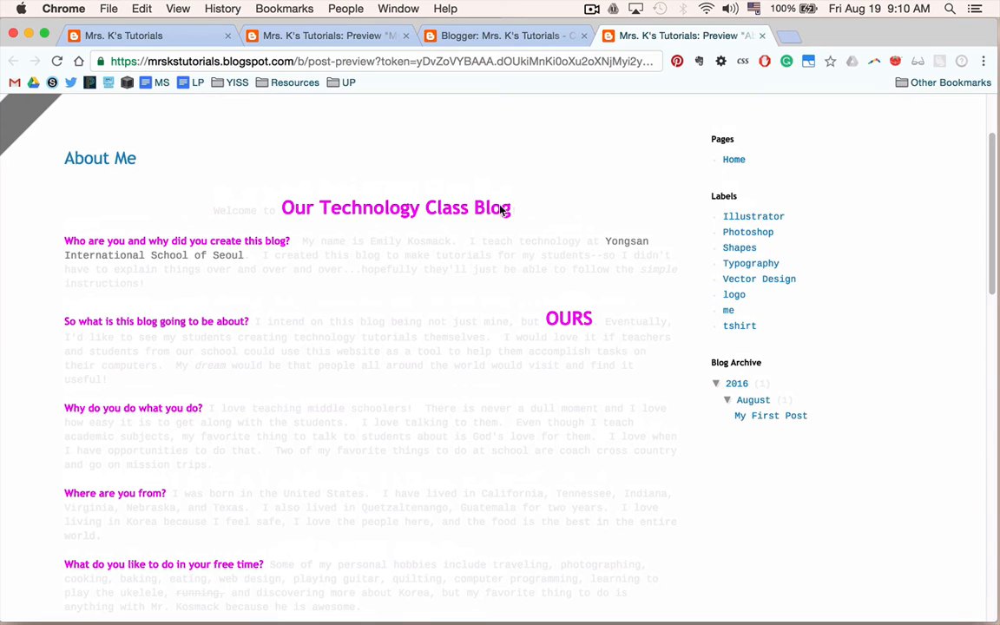
pyautogui.click(508, 35)
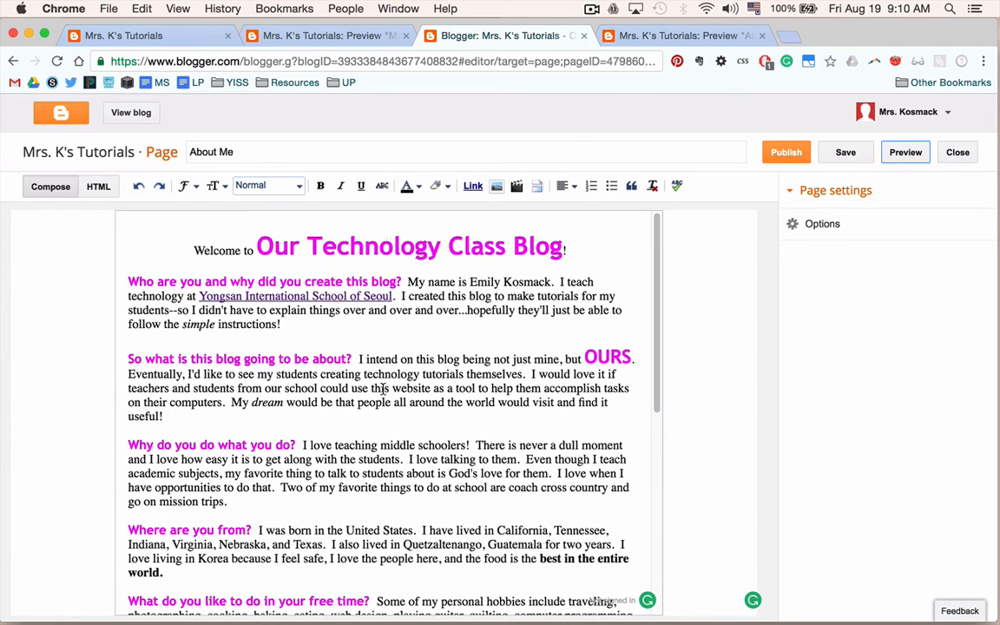
pyautogui.click(612, 36)
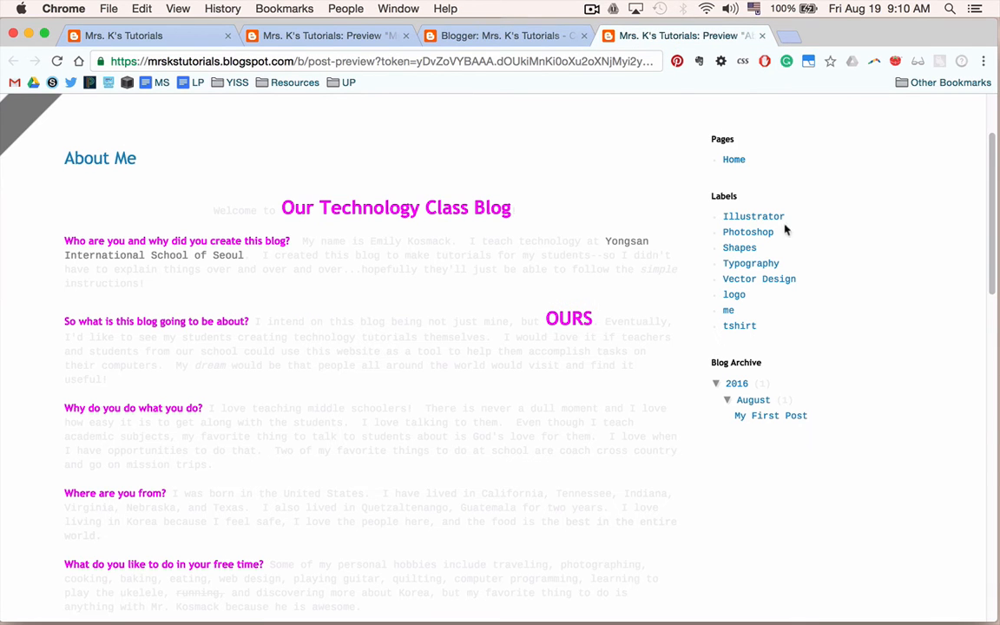
pyautogui.scroll(3, 412, 363)
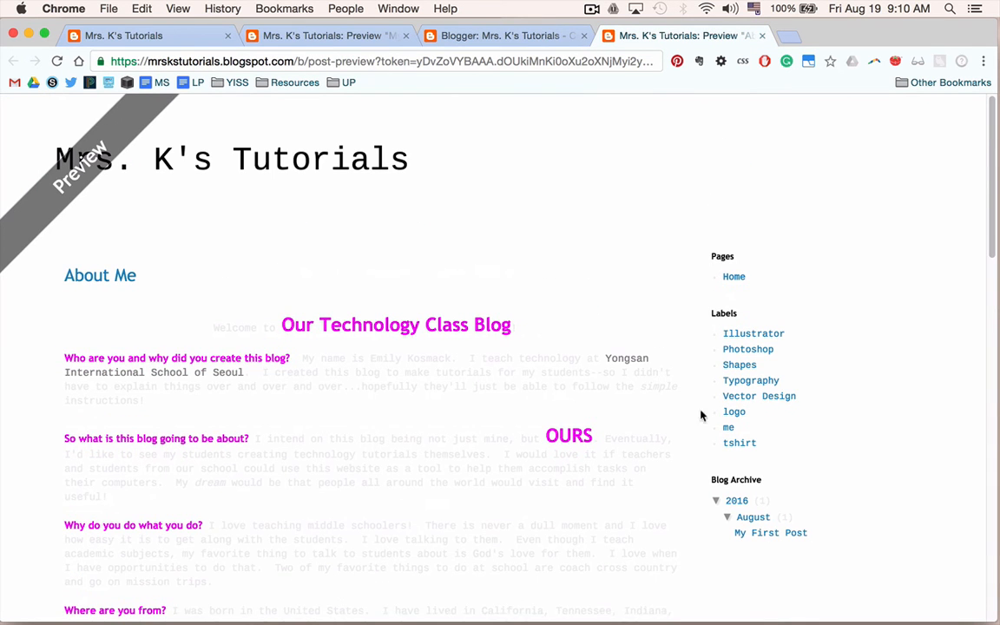
# Publish the About Me page and reload the live blog in its own tab.
pyautogui.click(456, 36)
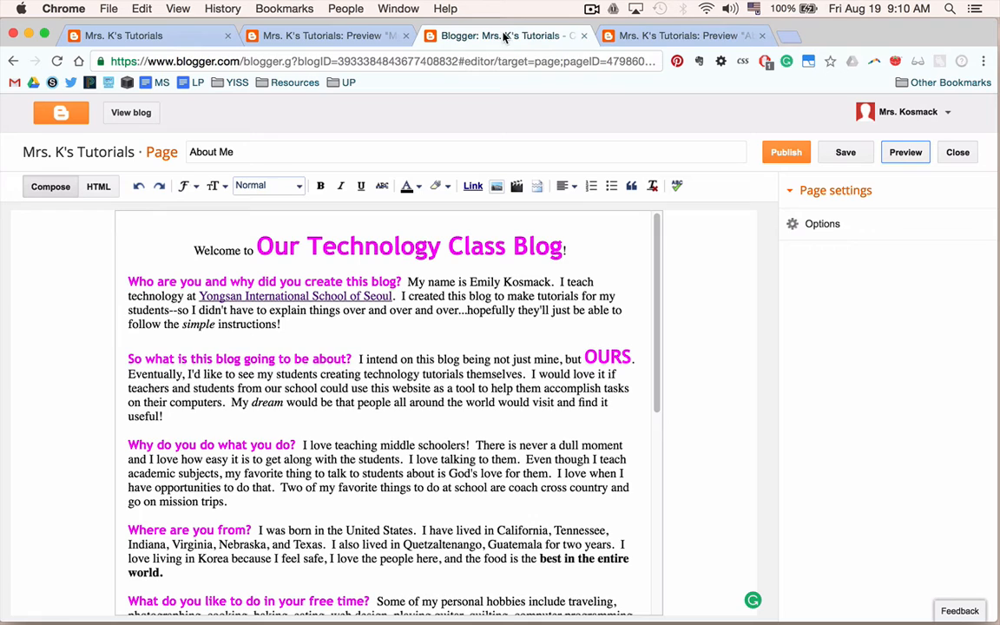
pyautogui.click(788, 158)
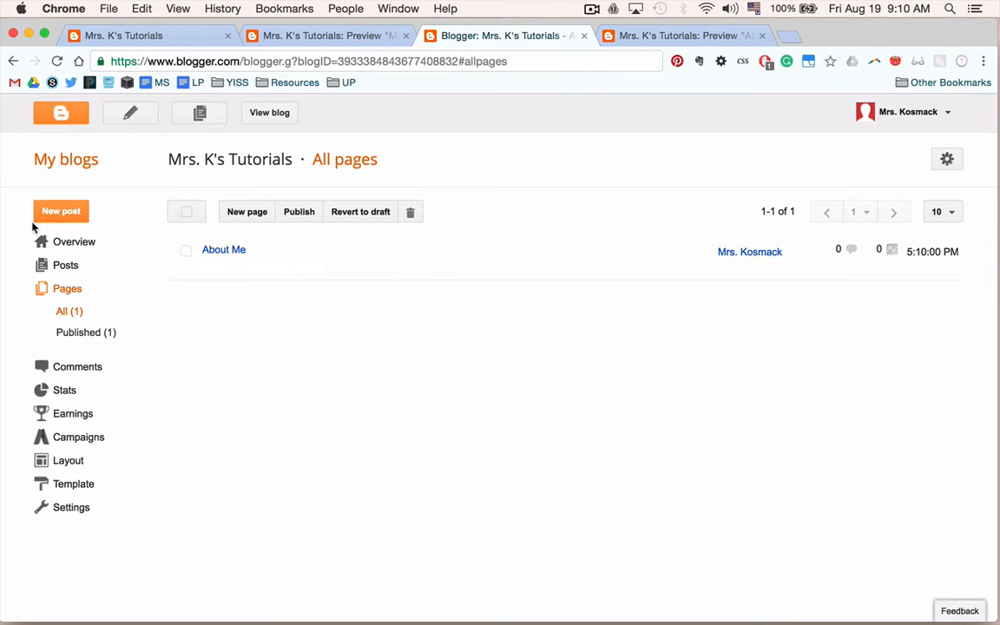
pyautogui.click(607, 35)
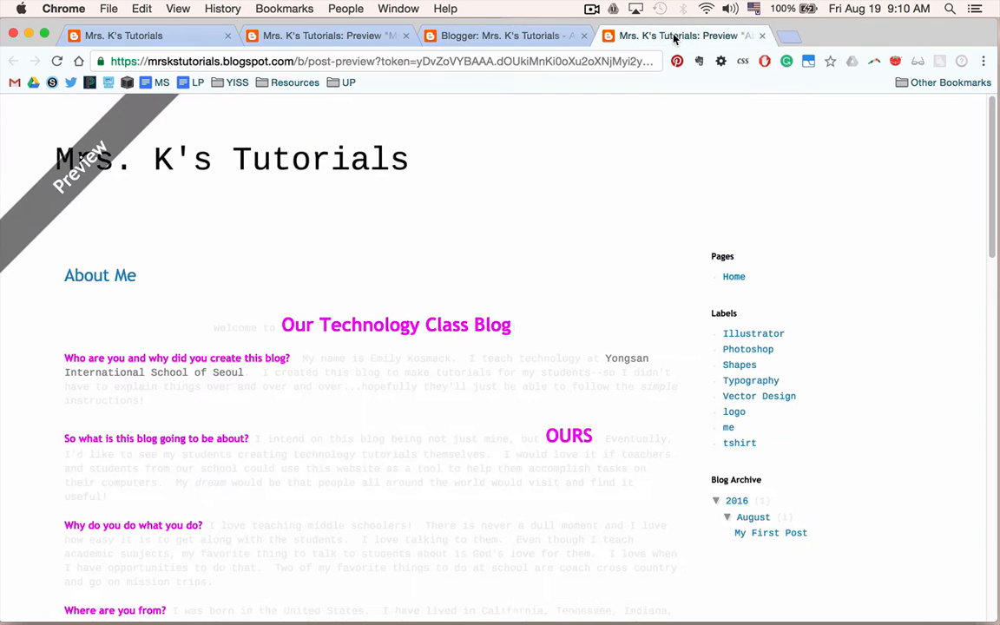
pyautogui.click(298, 35)
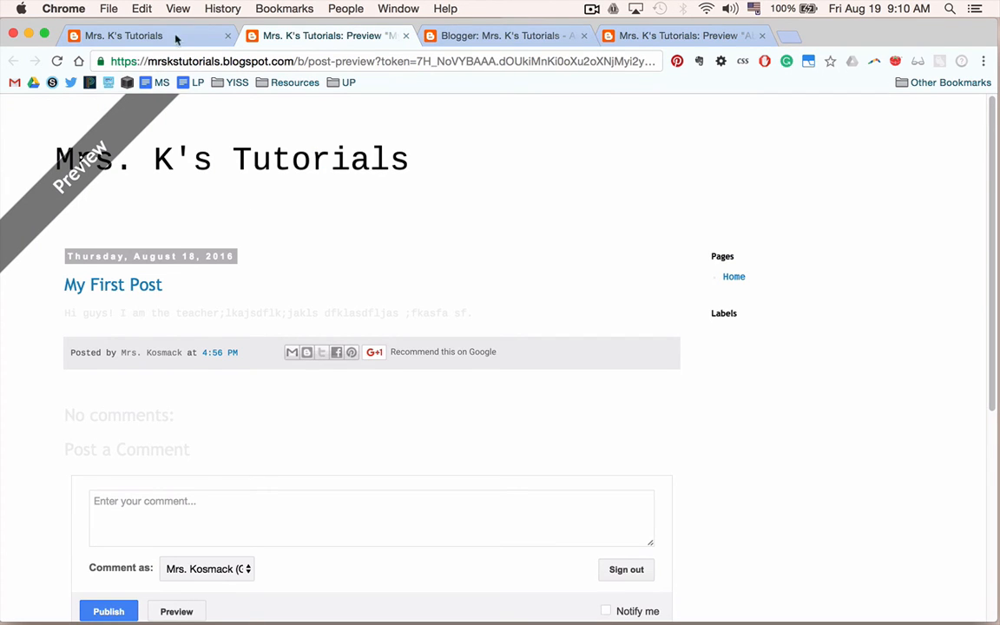
pyautogui.click(406, 38)
pyautogui.click(150, 35)
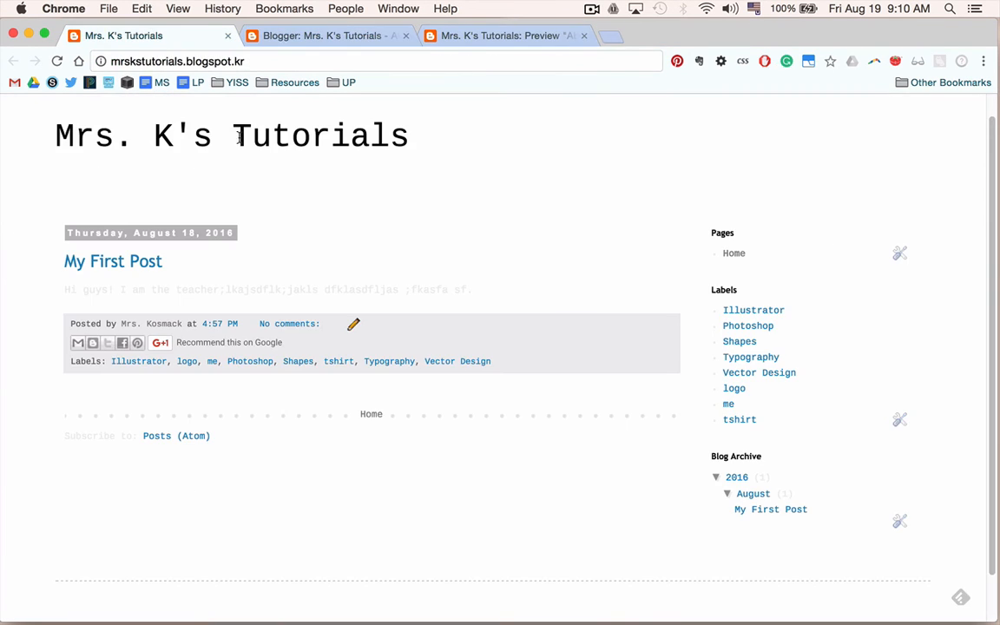
pyautogui.press('super+r')
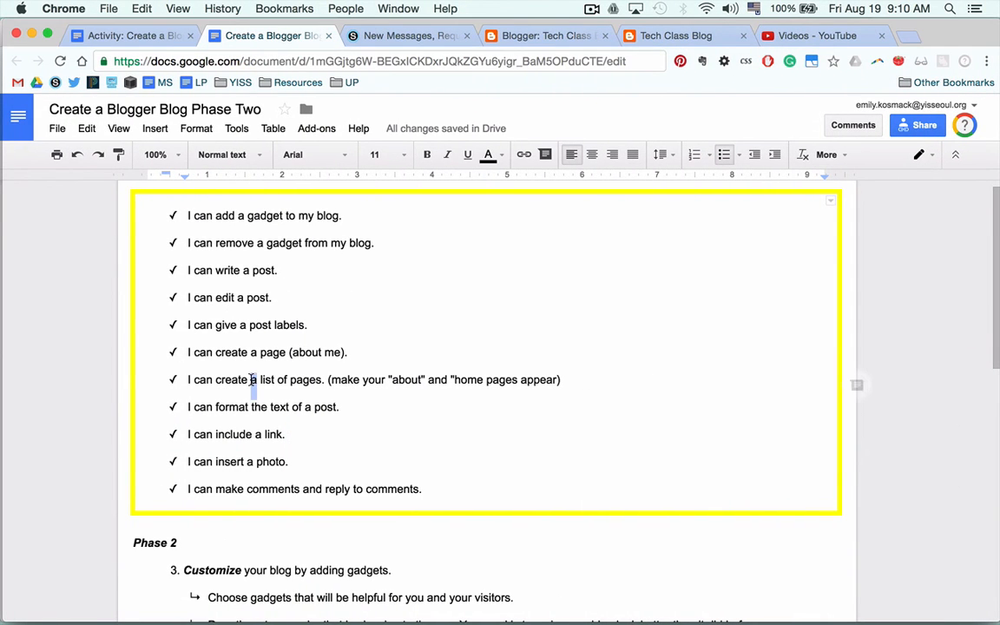
pyautogui.moveTo(187, 380); pyautogui.dragTo(561, 380)
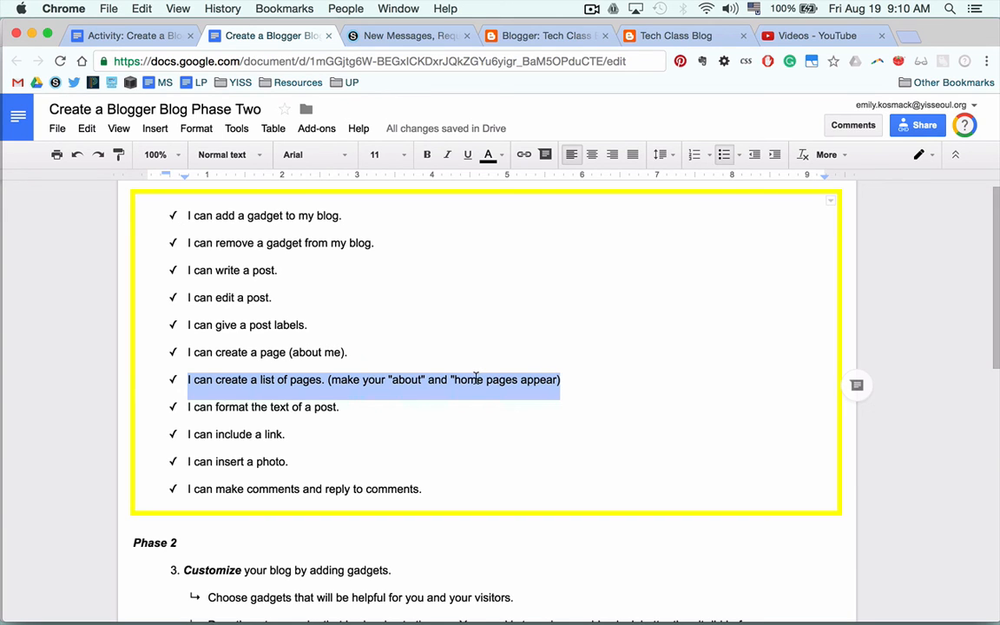
pyautogui.hotkey('ctrl', 'Right')
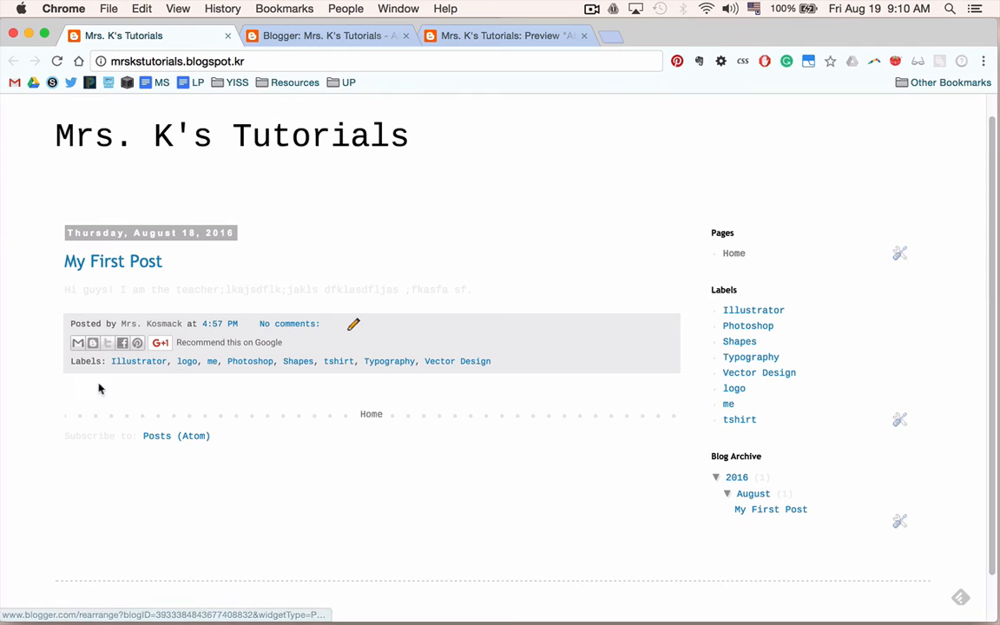
pyautogui.click(901, 253)
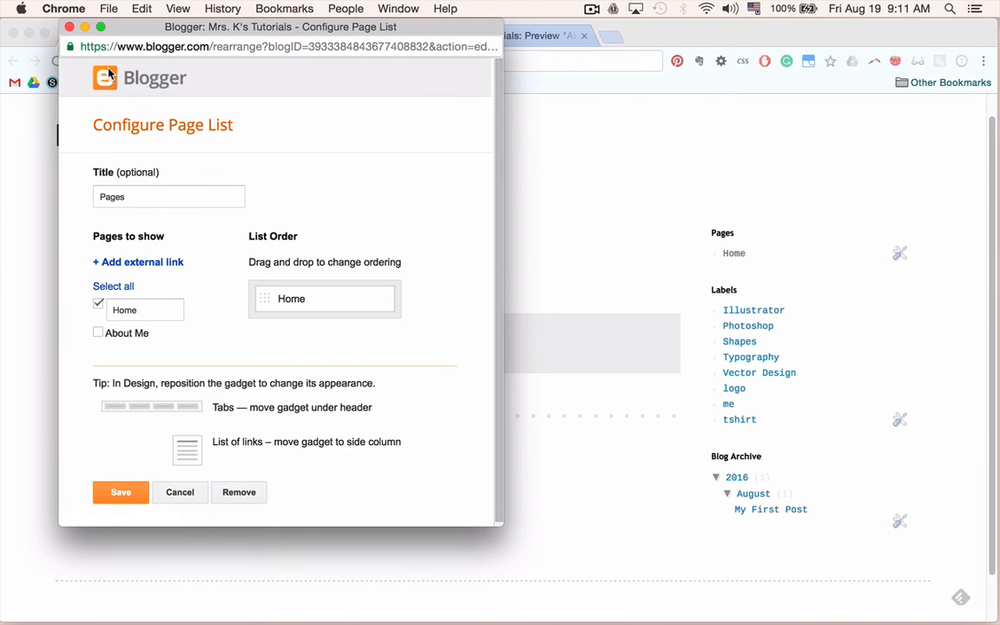
pyautogui.click(70, 27)
# In the Layout, add About Me to the Pages gadget's list and save the arrangement.
pyautogui.click(279, 38)
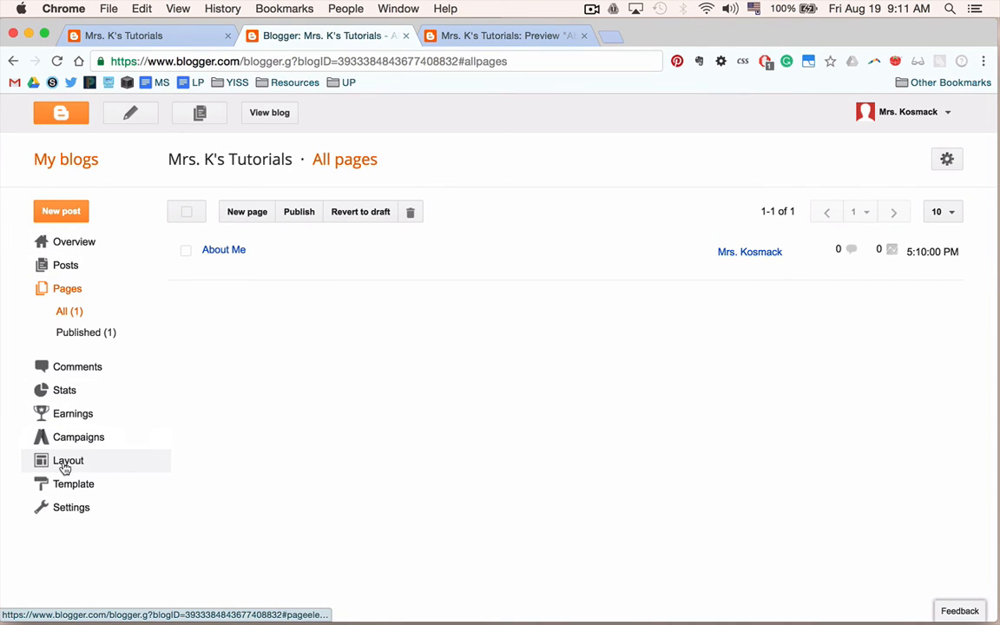
pyautogui.click(64, 465)
pyautogui.scroll(-5, 486, 484)
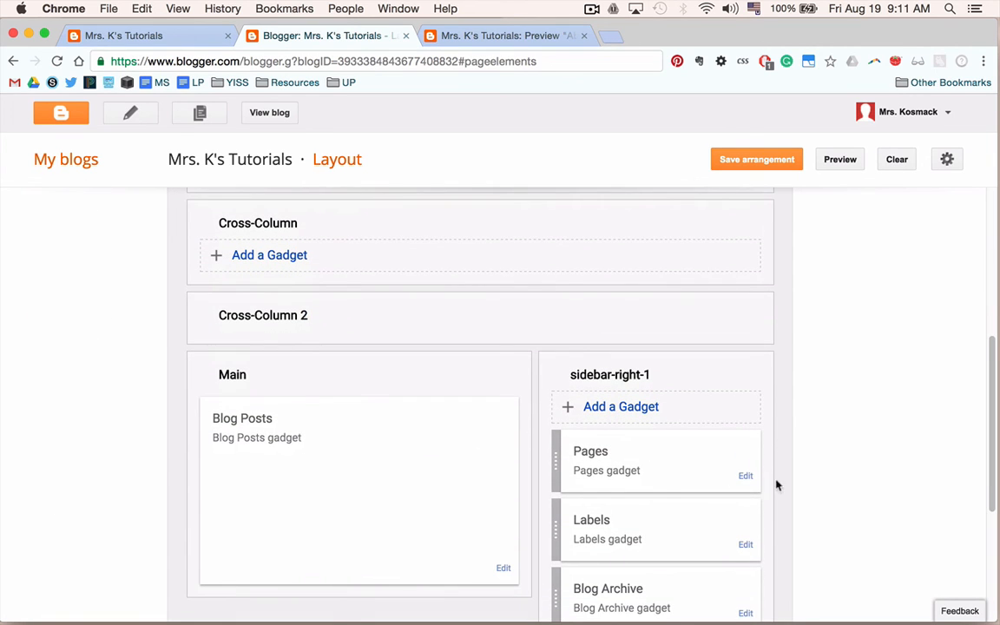
pyautogui.click(745, 476)
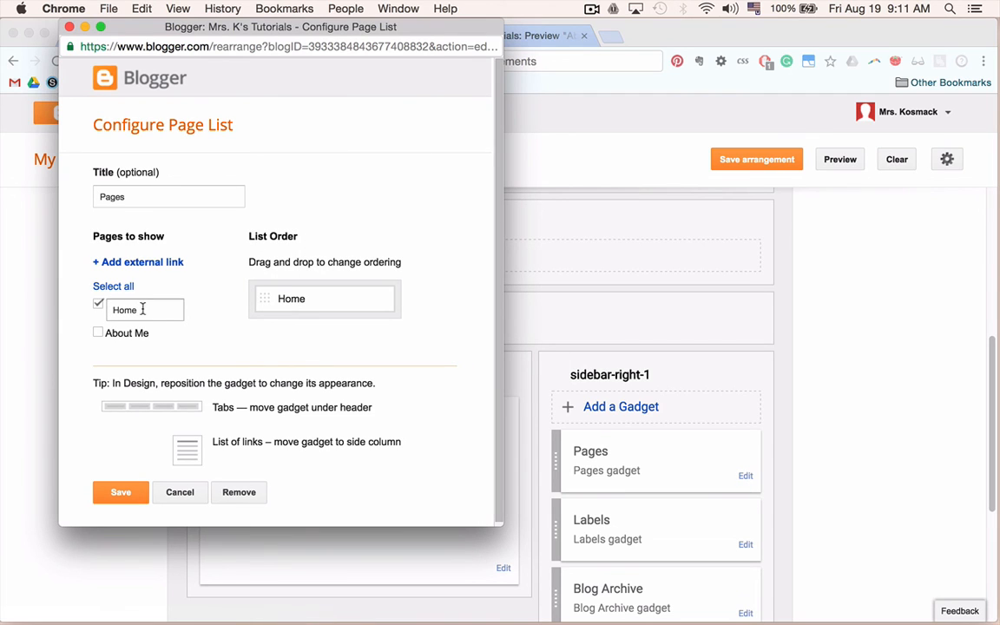
pyautogui.click(99, 335)
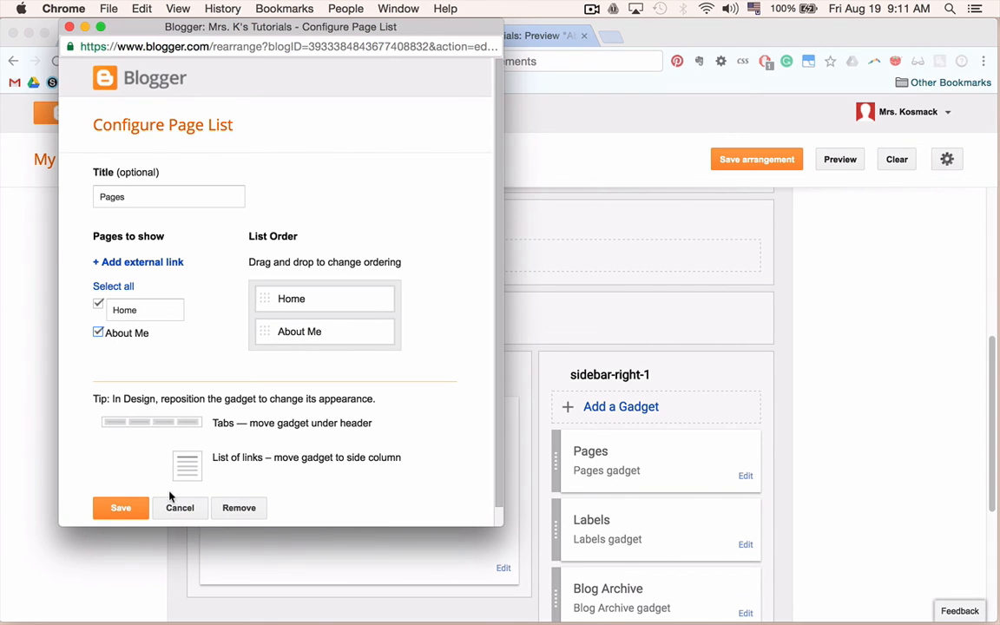
pyautogui.click(132, 507)
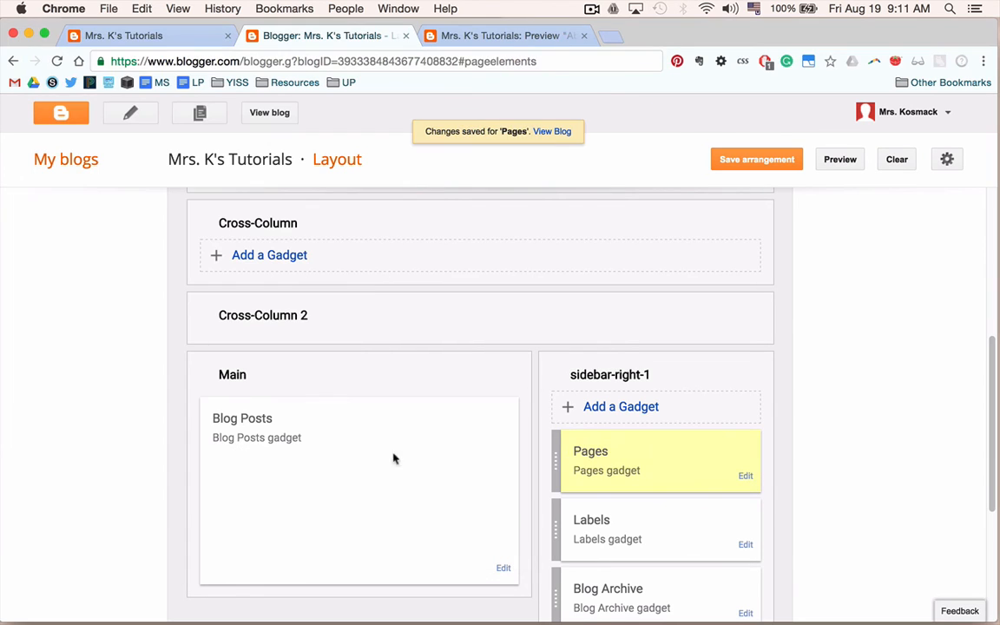
pyautogui.click(757, 161)
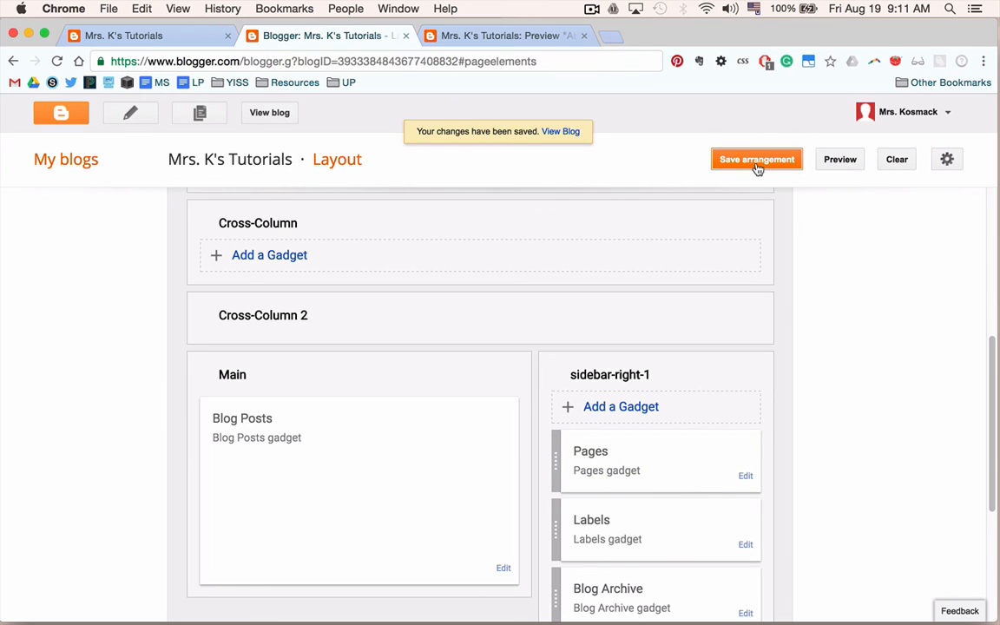
# View the live blog and open the About Me page from the Pages list to review it.
pyautogui.click(569, 137)
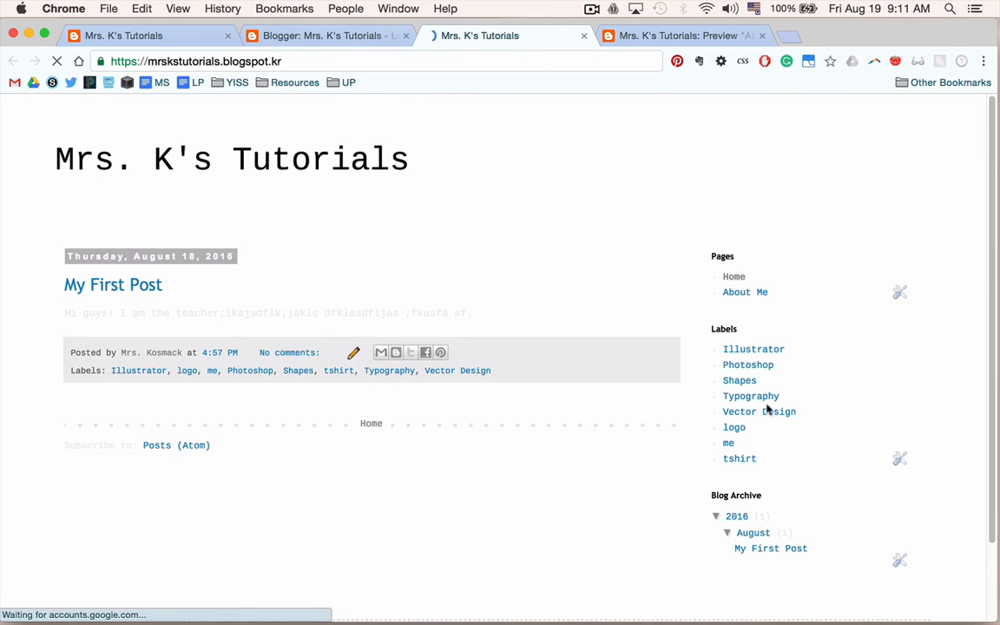
pyautogui.click(754, 293)
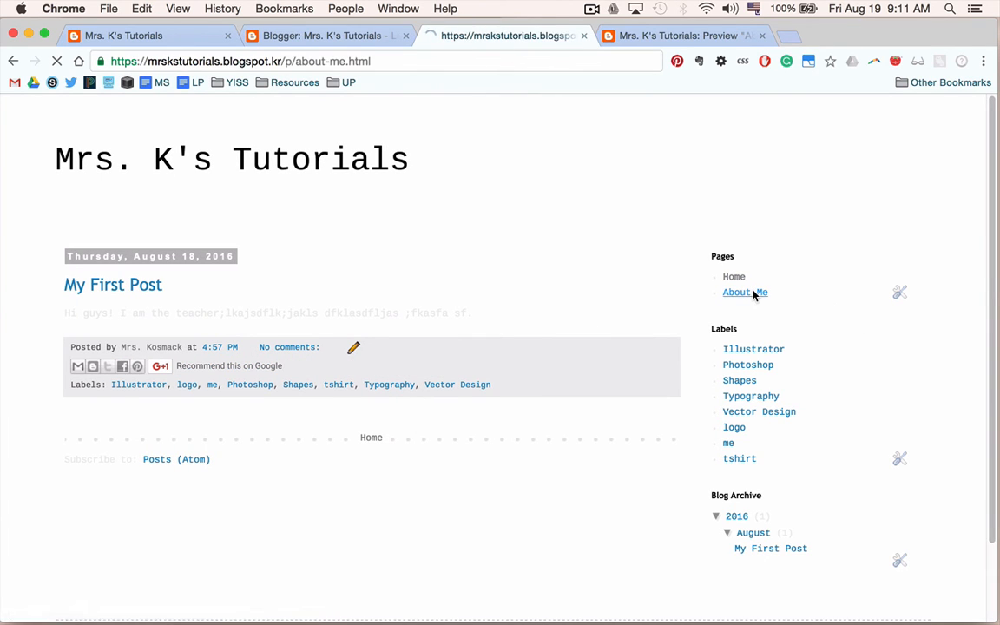
pyautogui.scroll(-1, 208, 382)
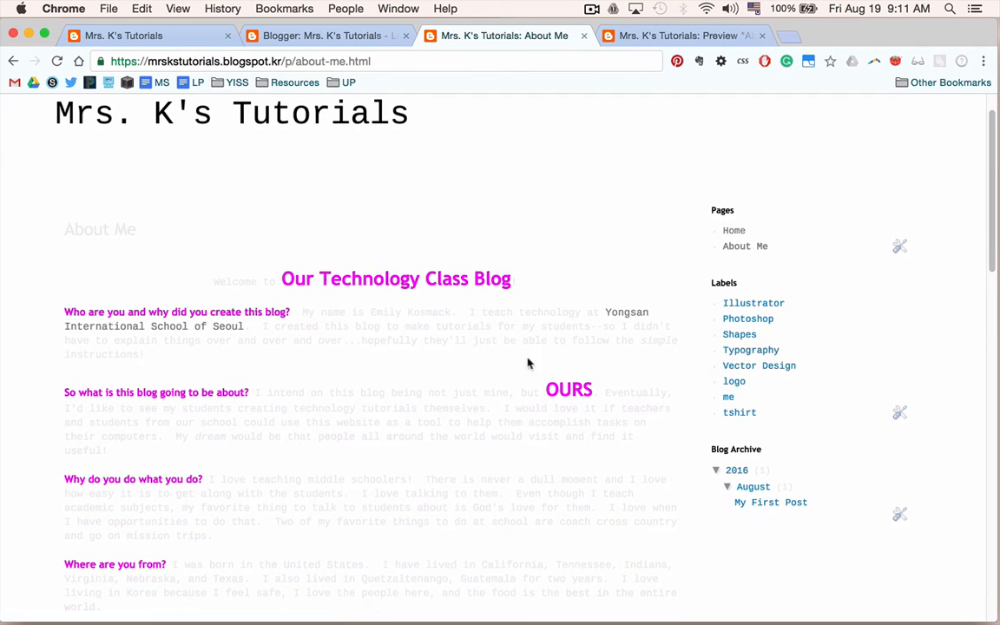
pyautogui.scroll(-10, 257, 419)
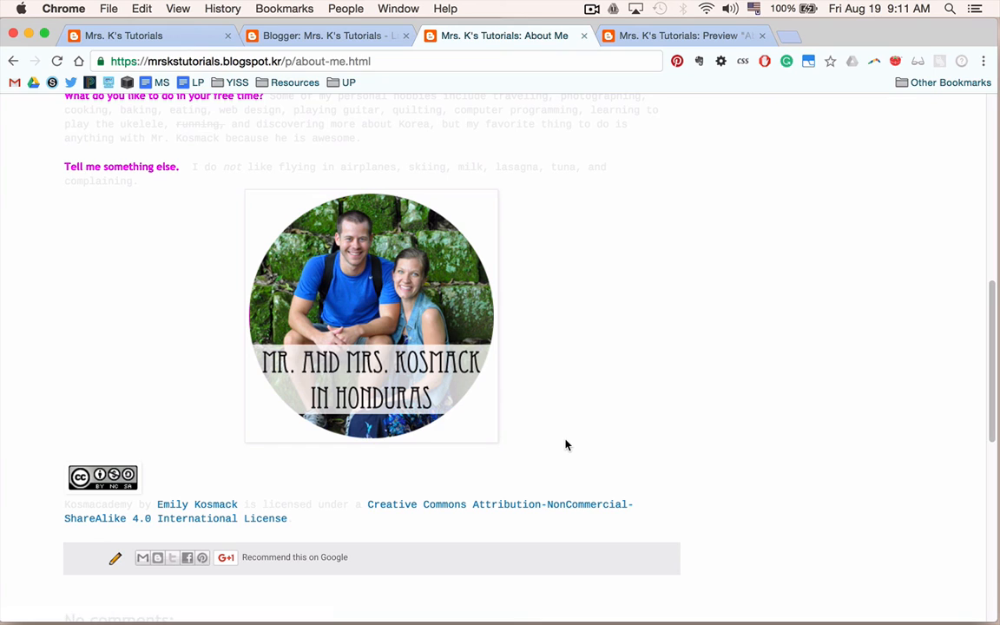
pyautogui.scroll(1, 565, 445)
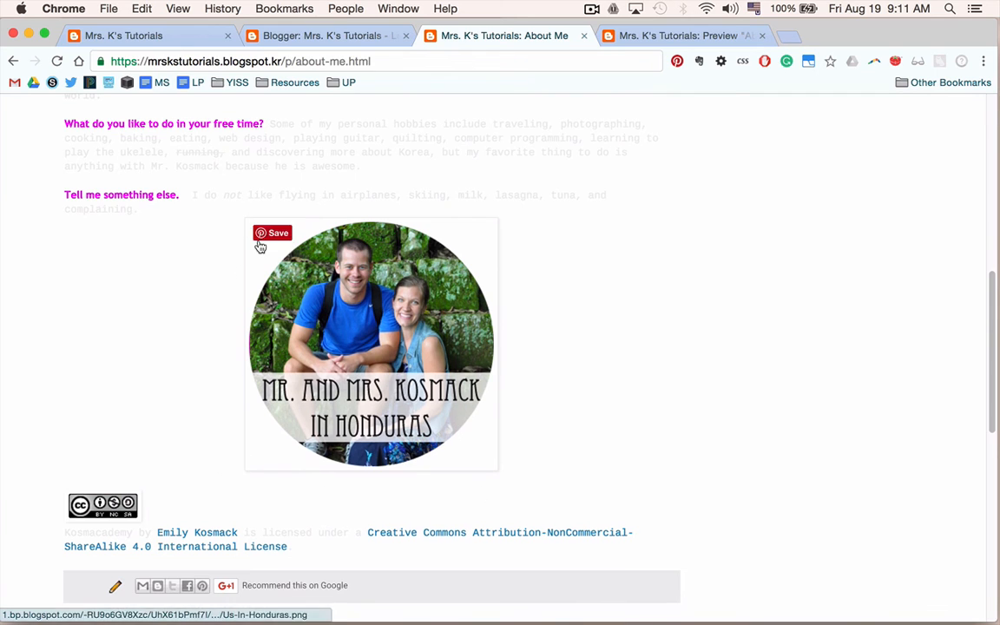
pyautogui.scroll(10, 258, 242)
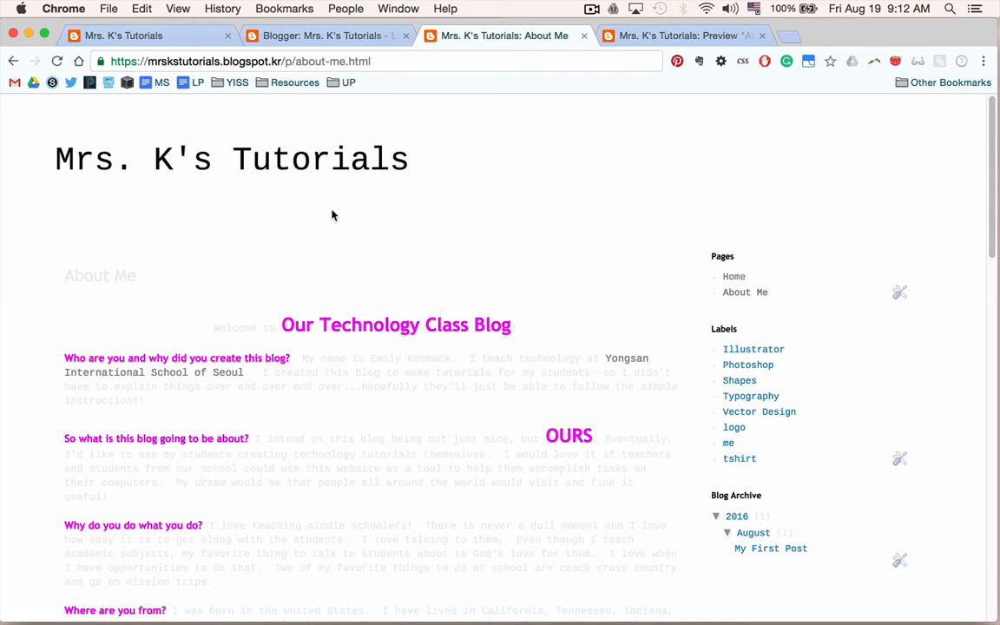
pyautogui.scroll(-5, 332, 216)
pyautogui.scroll(1, 326, 447)
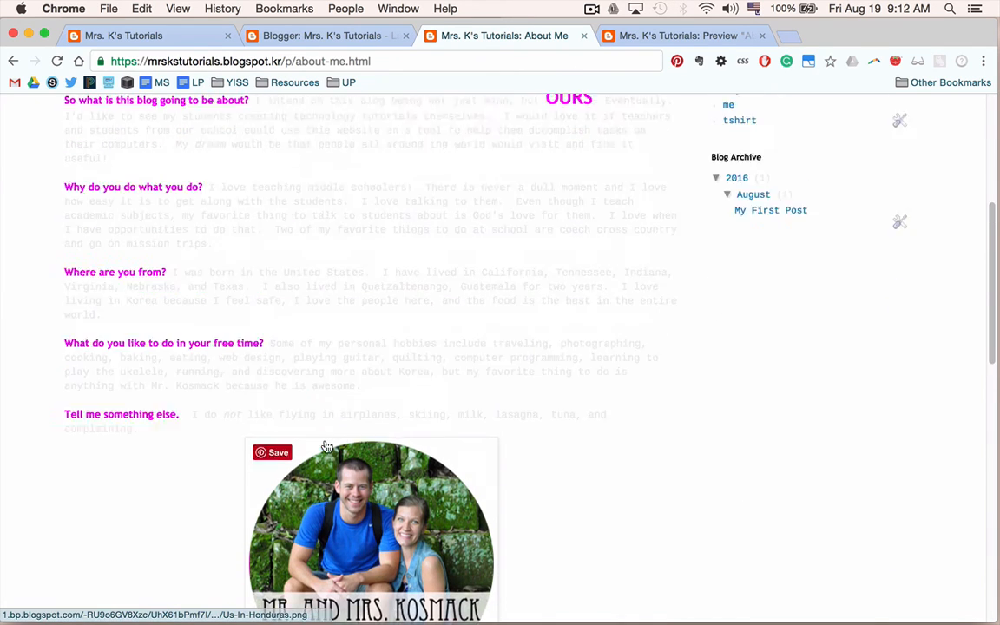
pyautogui.scroll(5, 326, 447)
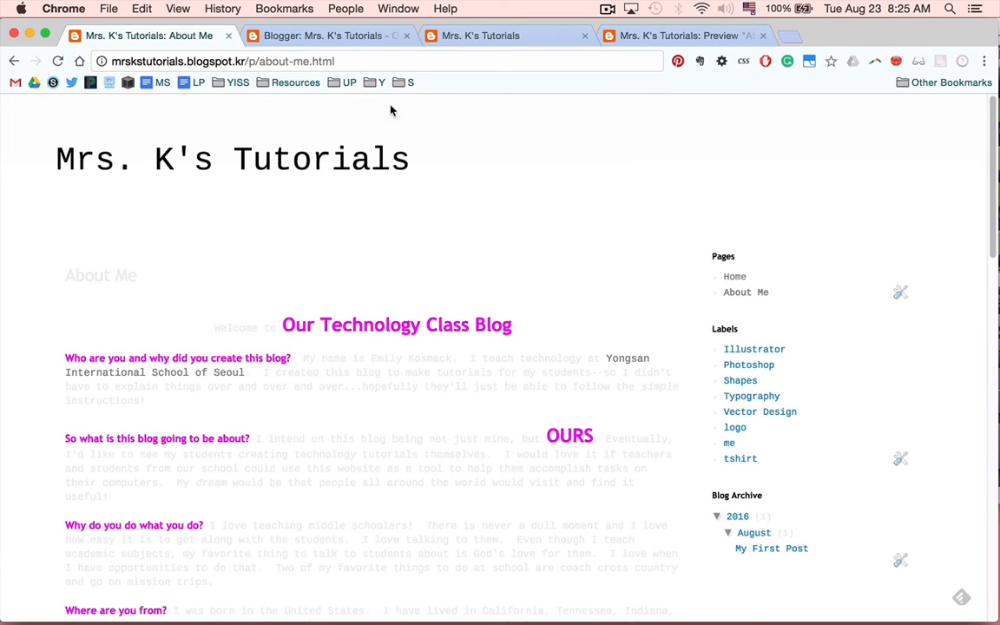
# Open the template customizer's Add CSS section and paste CSS centering the header title in black 42px Cousine.
pyautogui.click(330, 34)
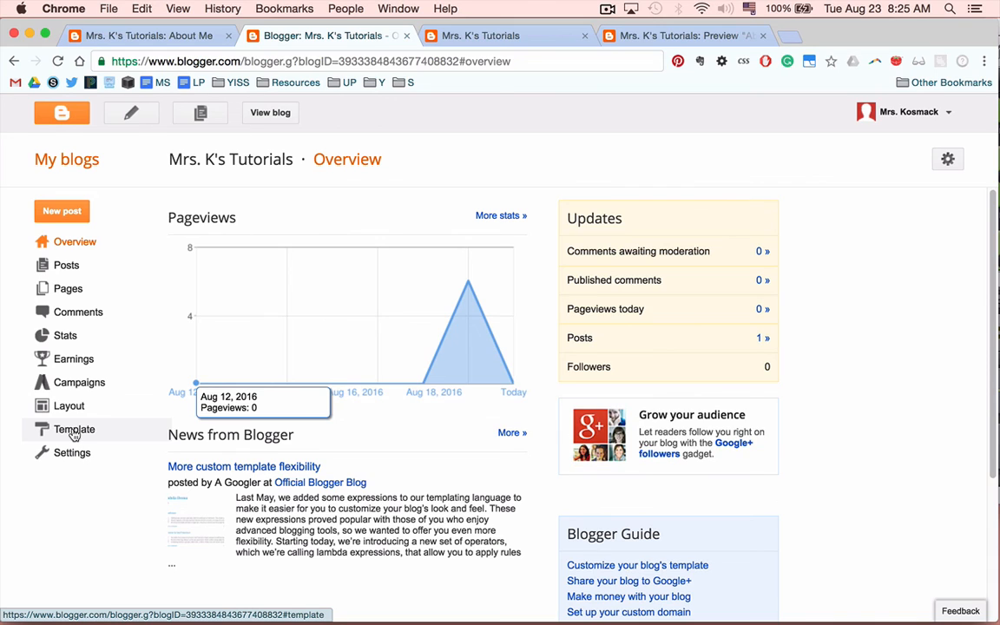
pyautogui.click(74, 431)
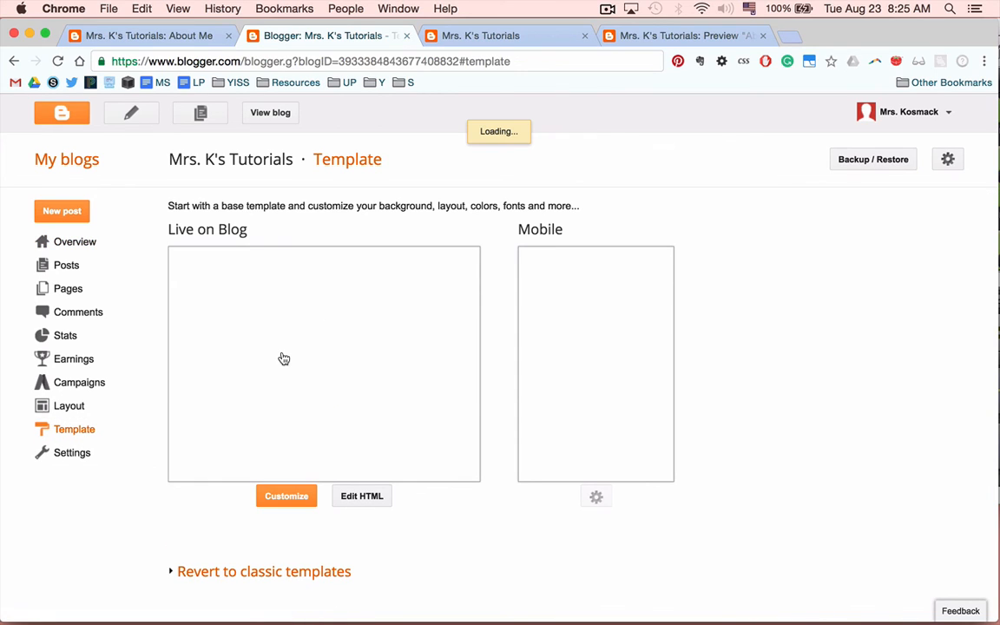
pyautogui.click(283, 499)
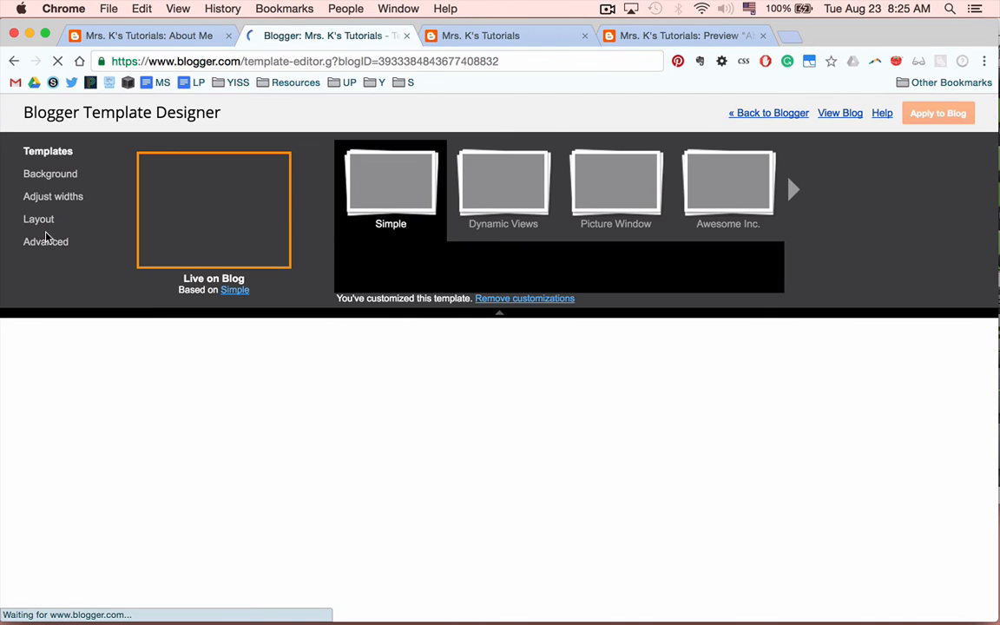
pyautogui.click(49, 245)
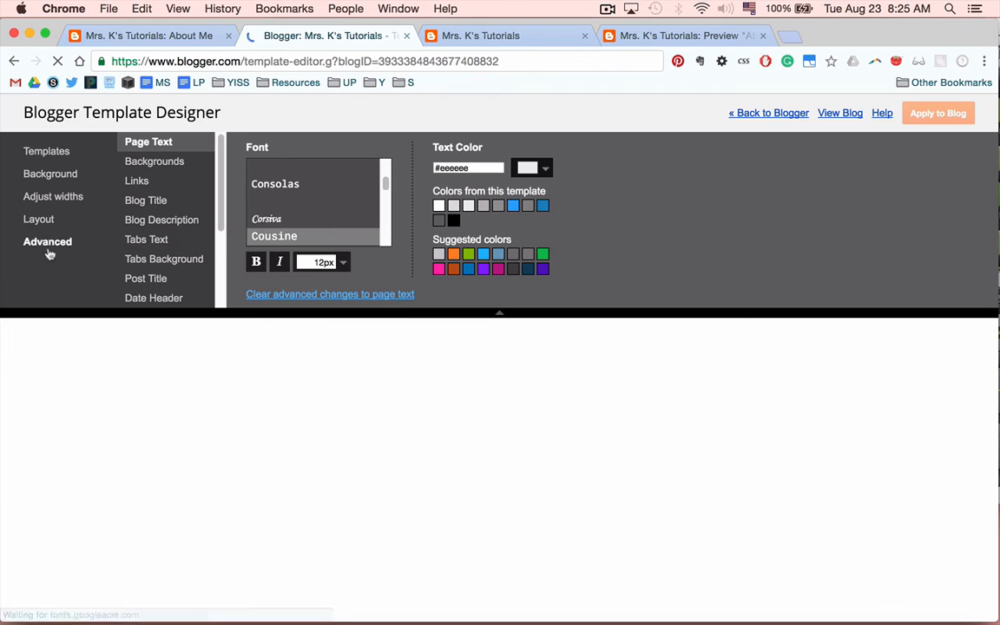
pyautogui.scroll(-3, 142, 252)
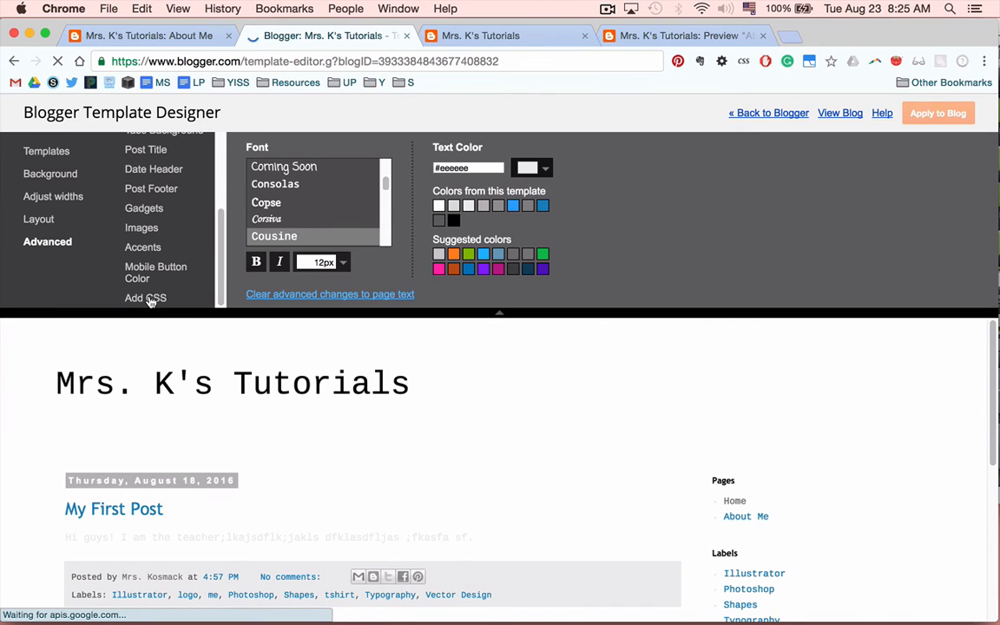
pyautogui.click(147, 294)
pyautogui.click(290, 241)
pyautogui.write('.Header h1 {   text-align: center;   font: normal normal 42px Cousine;   color: #000000;   text-shadow: 0 0 0 rgba(0, 0, 0, .2); }')
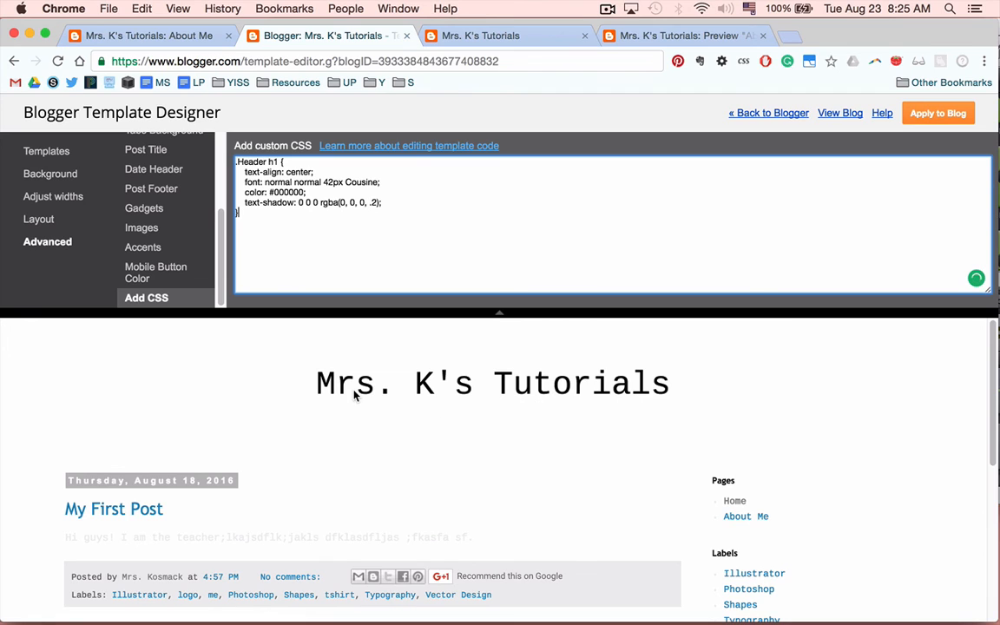
# Adjust widths so the entire blog is 1220 px and the right sidebar is 240 px.
pyautogui.click(40, 219)
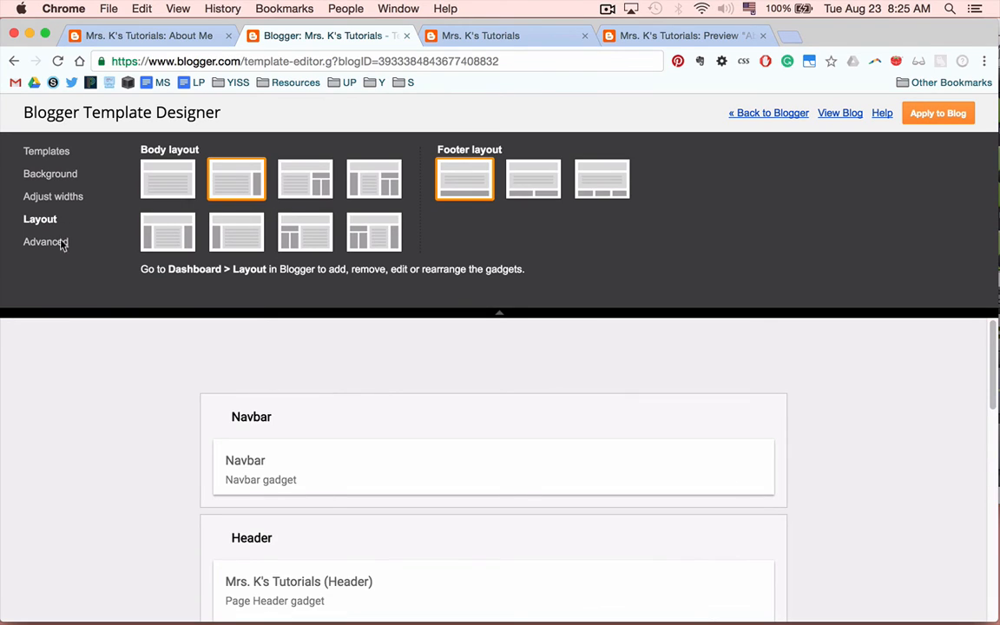
pyautogui.click(63, 199)
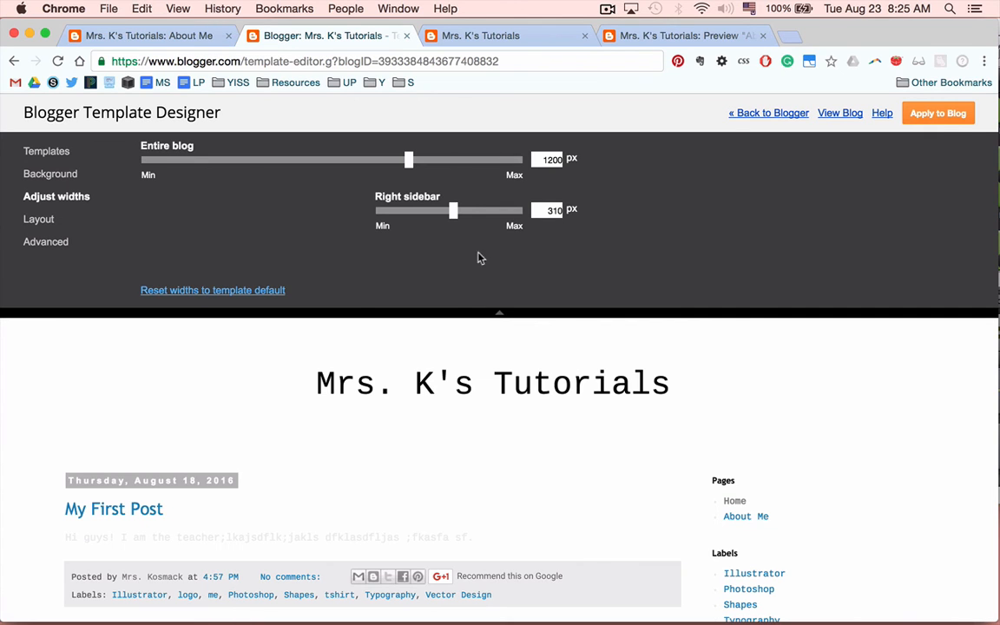
pyautogui.scroll(-2, 457, 426)
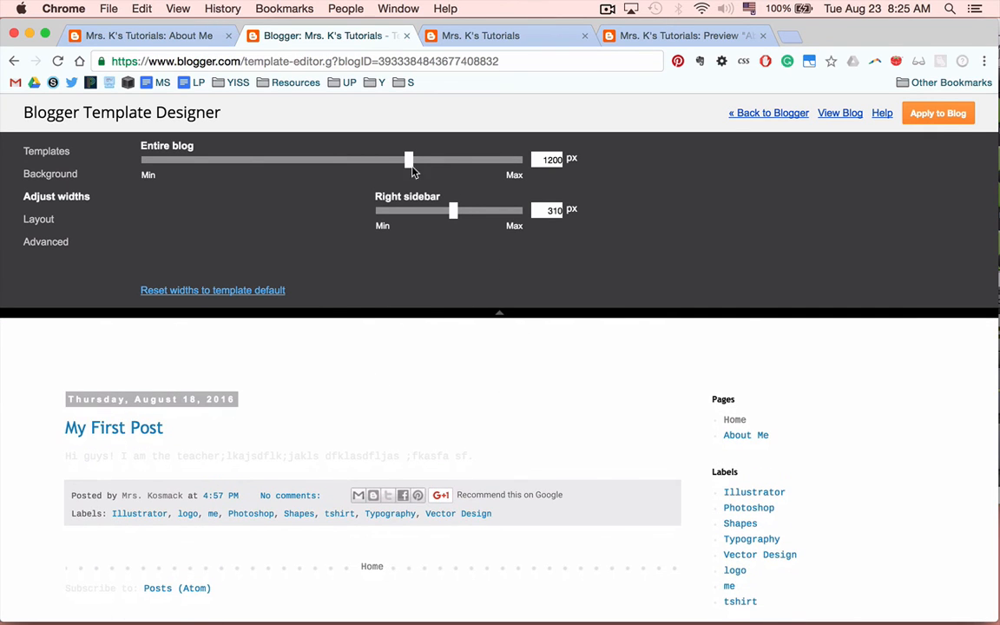
pyautogui.moveTo(410, 165); pyautogui.dragTo(417, 171)
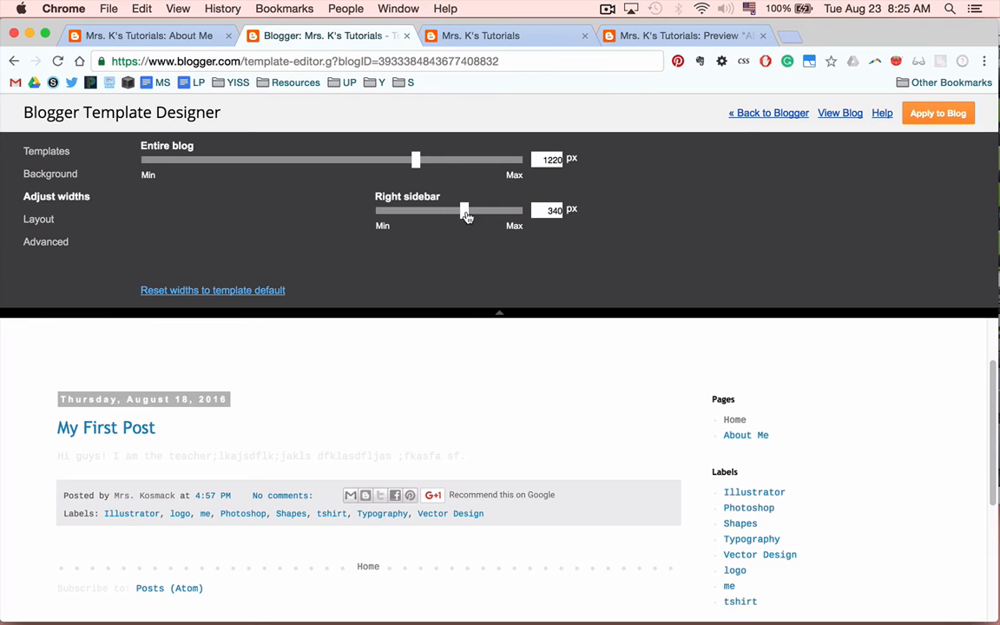
pyautogui.moveTo(452, 212); pyautogui.dragTo(428, 214)
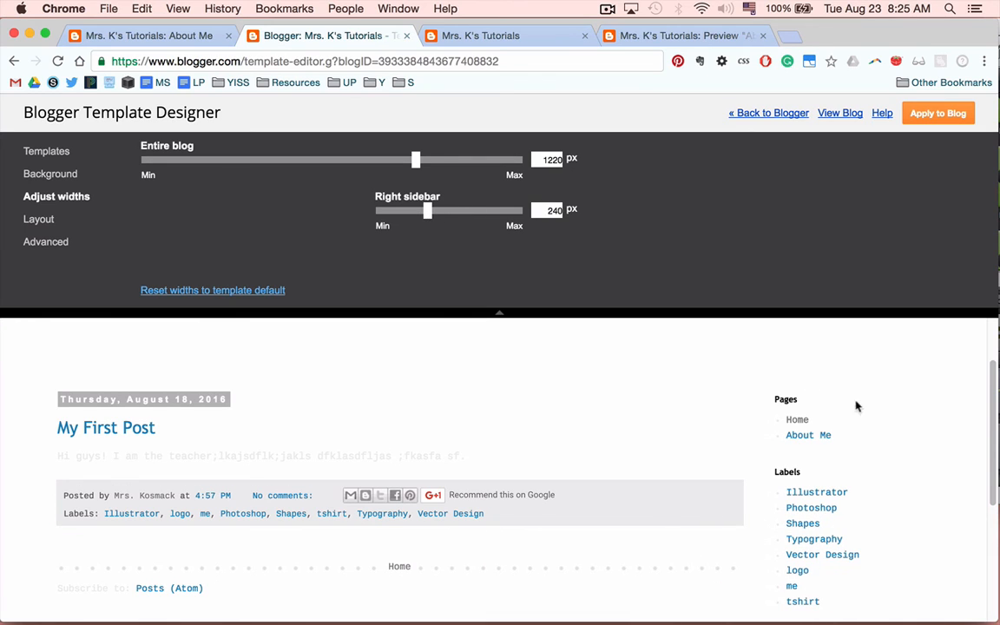
# Browse the Template Designer's sections and the Advanced element options in the preview.
pyautogui.click(66, 159)
pyautogui.click(54, 174)
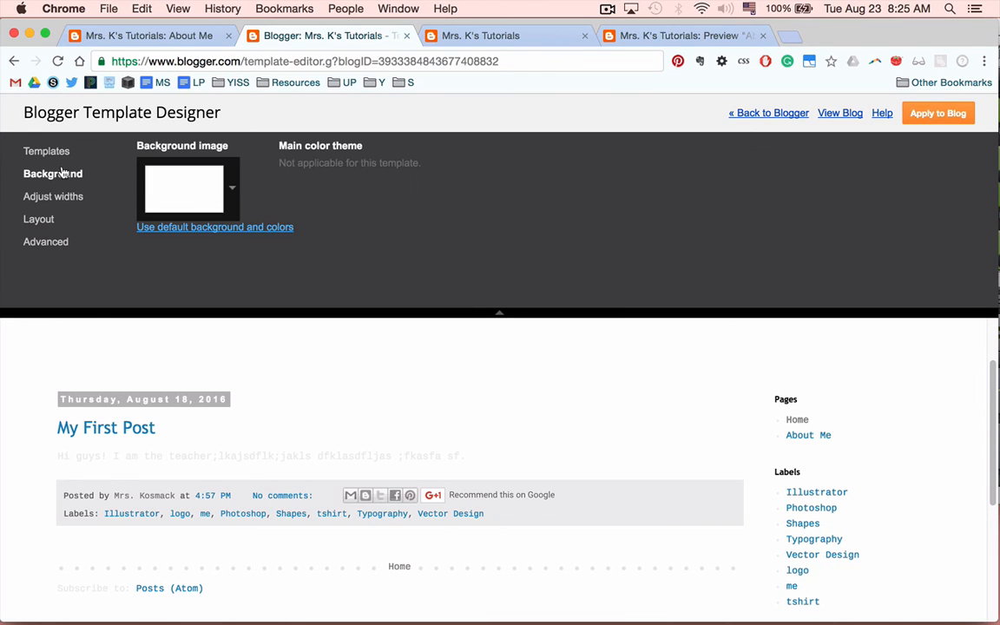
pyautogui.click(43, 218)
pyautogui.click(44, 242)
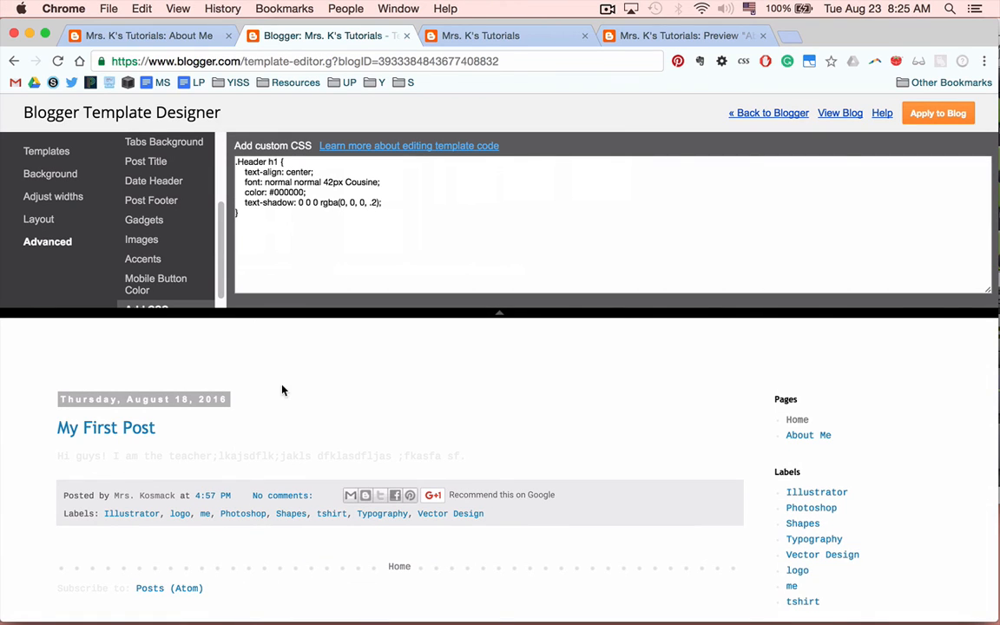
pyautogui.scroll(1, 159, 262)
pyautogui.scroll(5, 159, 262)
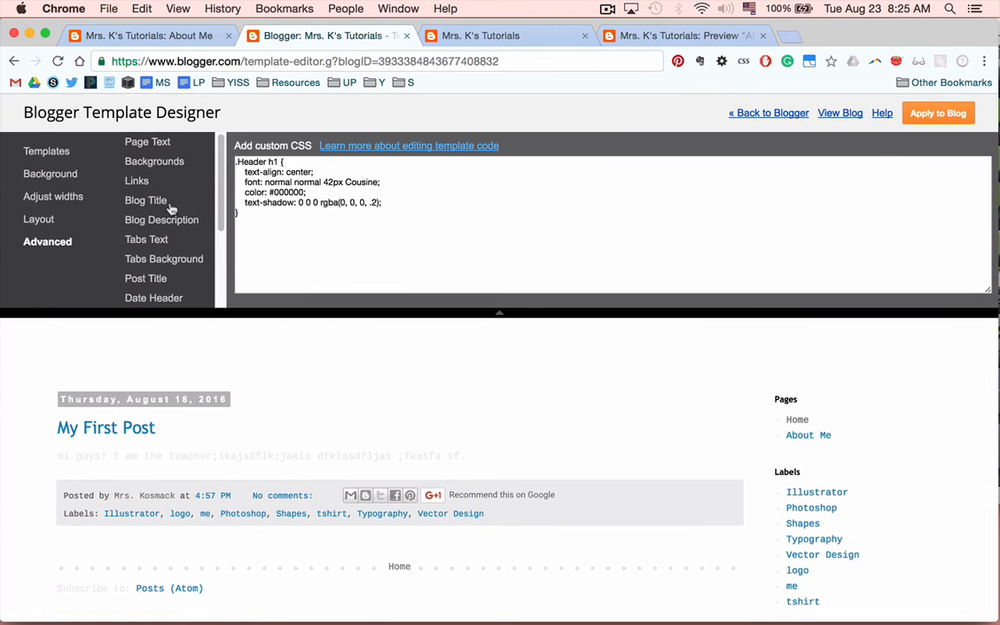
pyautogui.scroll(-1, 139, 247)
pyautogui.click(146, 266)
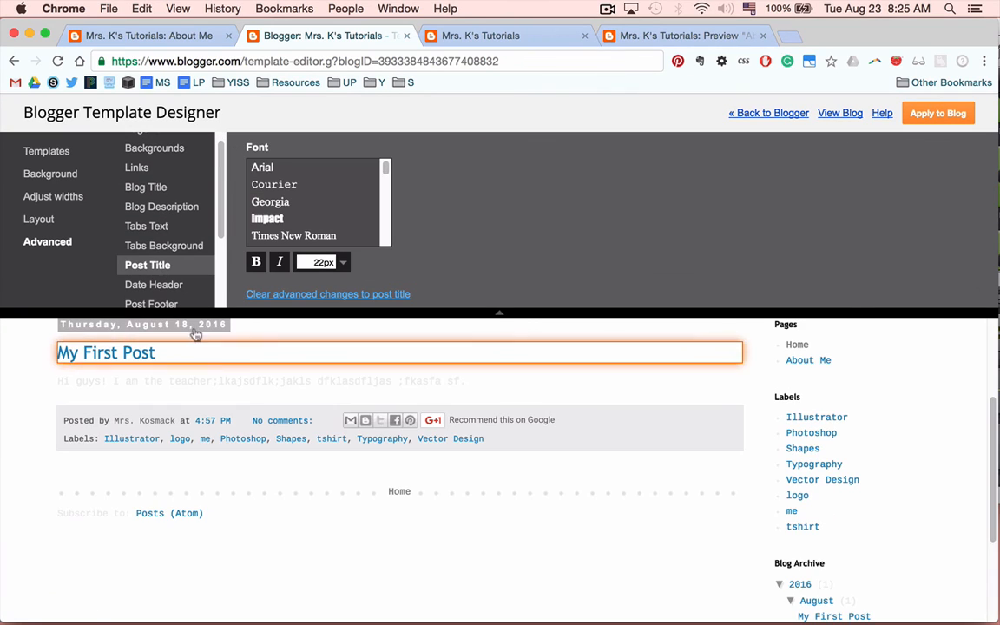
pyautogui.scroll(2, 253, 396)
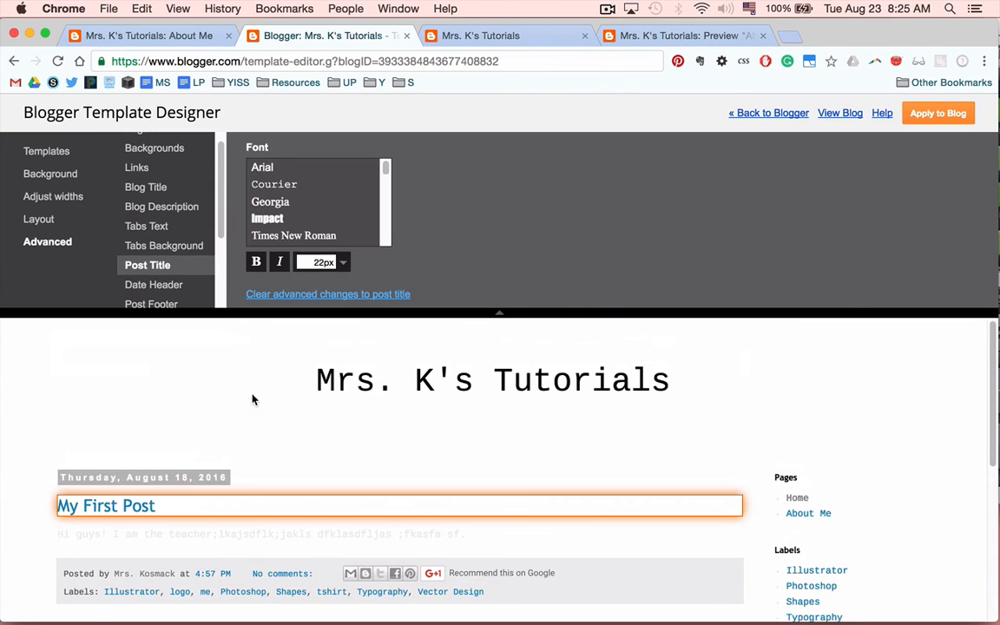
pyautogui.click(154, 286)
pyautogui.scroll(-2, 142, 259)
pyautogui.click(151, 261)
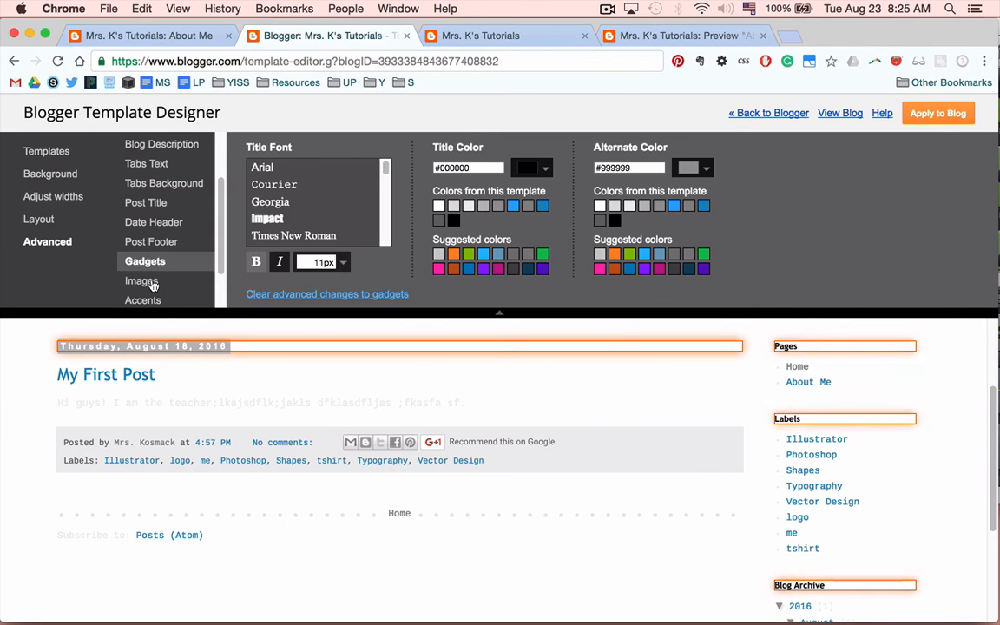
pyautogui.scroll(-1, 143, 264)
pyautogui.click(141, 260)
pyautogui.click(148, 281)
pyautogui.scroll(-2, 159, 274)
pyautogui.click(156, 273)
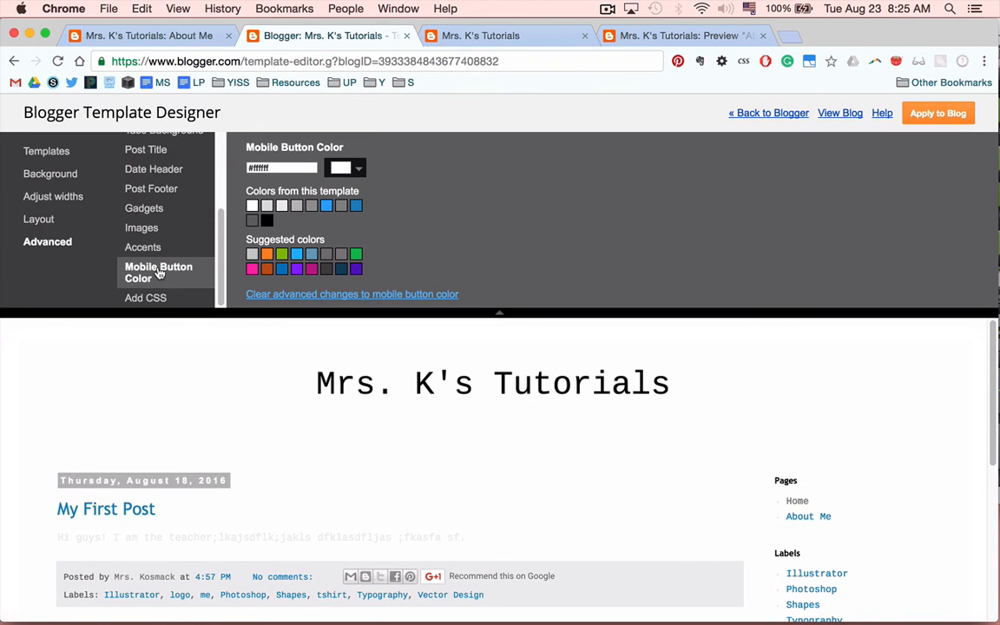
pyautogui.scroll(3, 159, 276)
# Set the page text colour to black #000000 and apply the customized template to the blog.
pyautogui.click(148, 141)
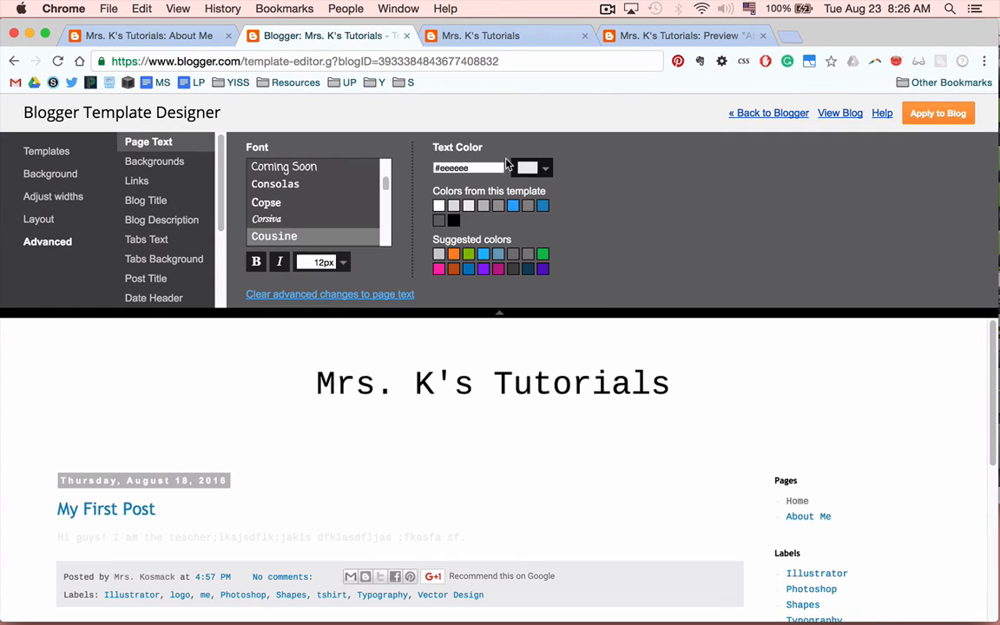
pyautogui.click(545, 169)
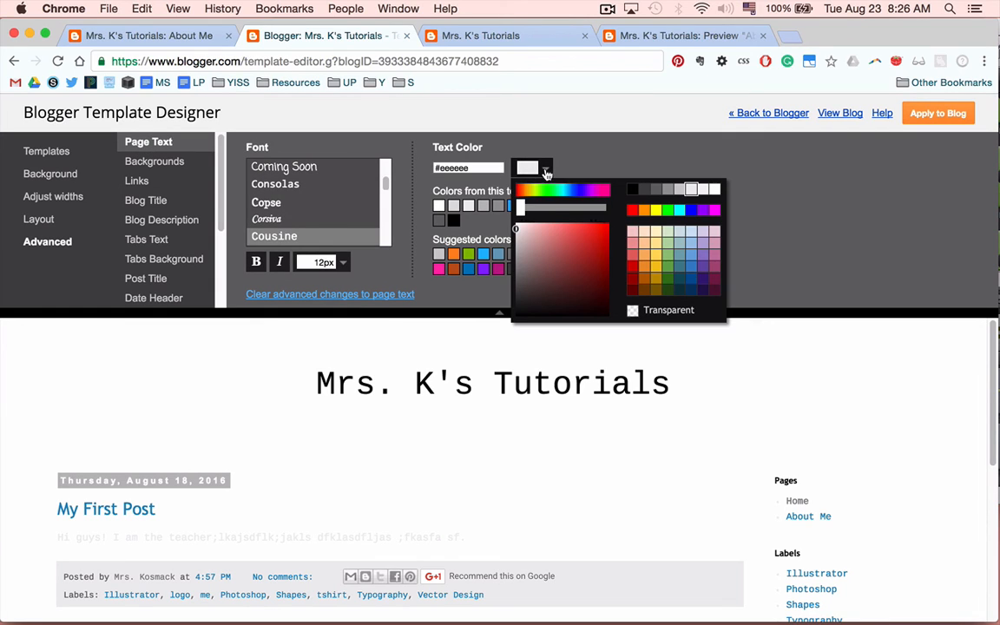
pyautogui.click(632, 192)
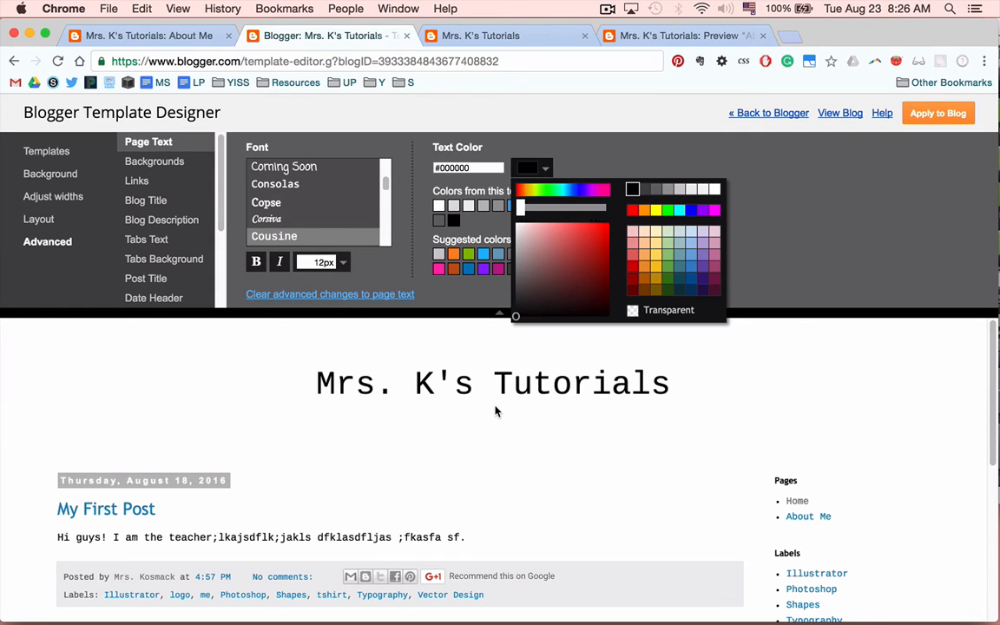
pyautogui.scroll(-5, 270, 548)
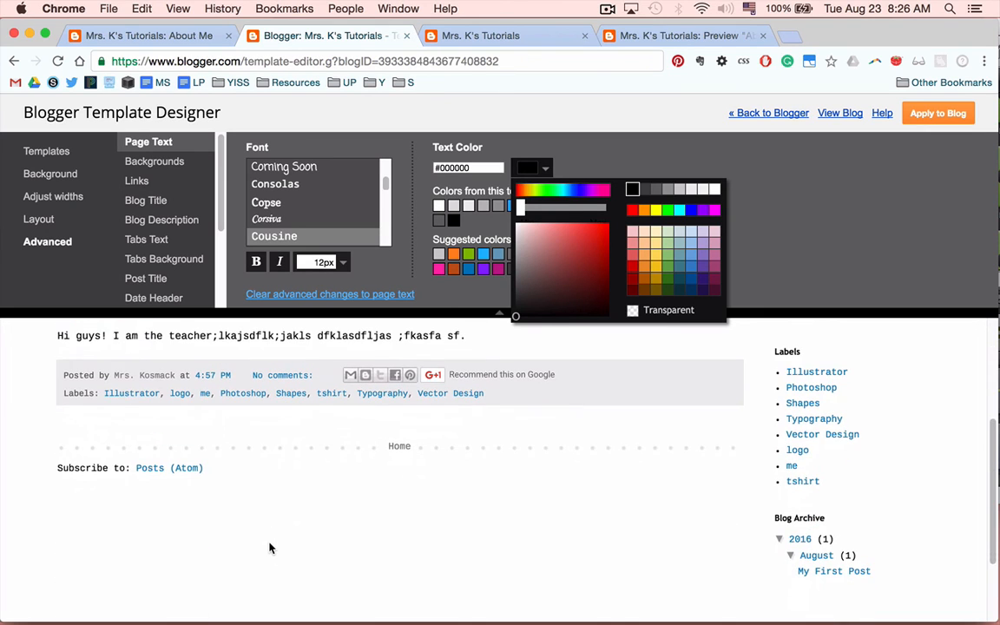
pyautogui.scroll(5, 270, 548)
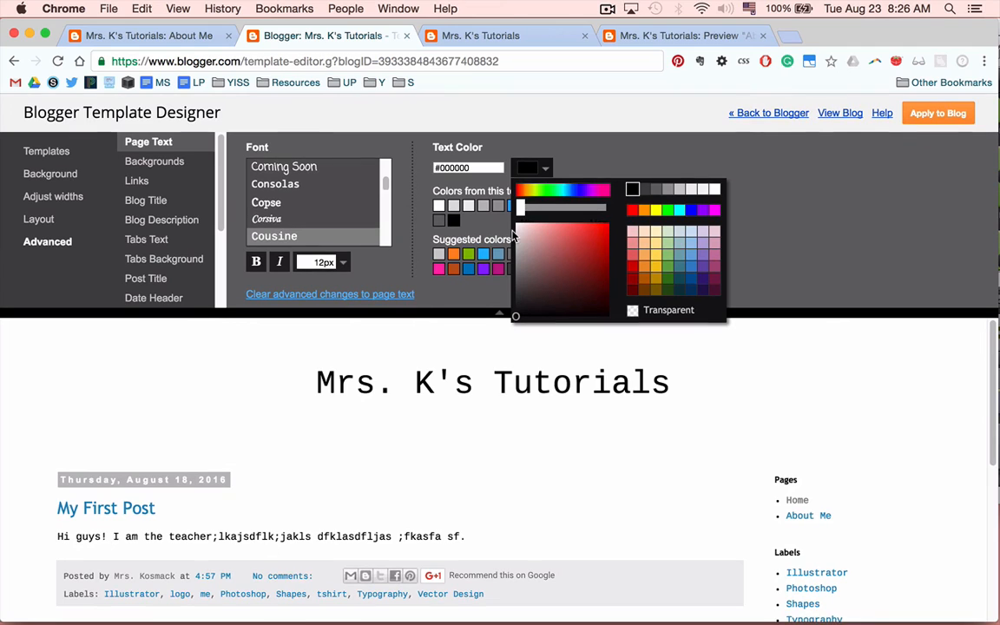
pyautogui.click(937, 114)
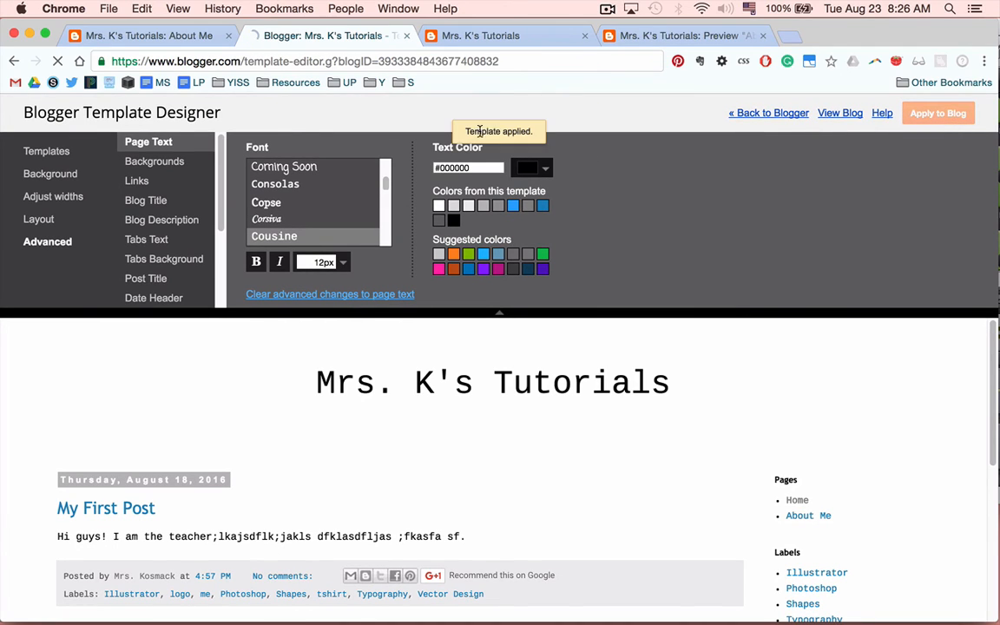
# Open the live blog to review the applied template changes.
pyautogui.click(839, 114)
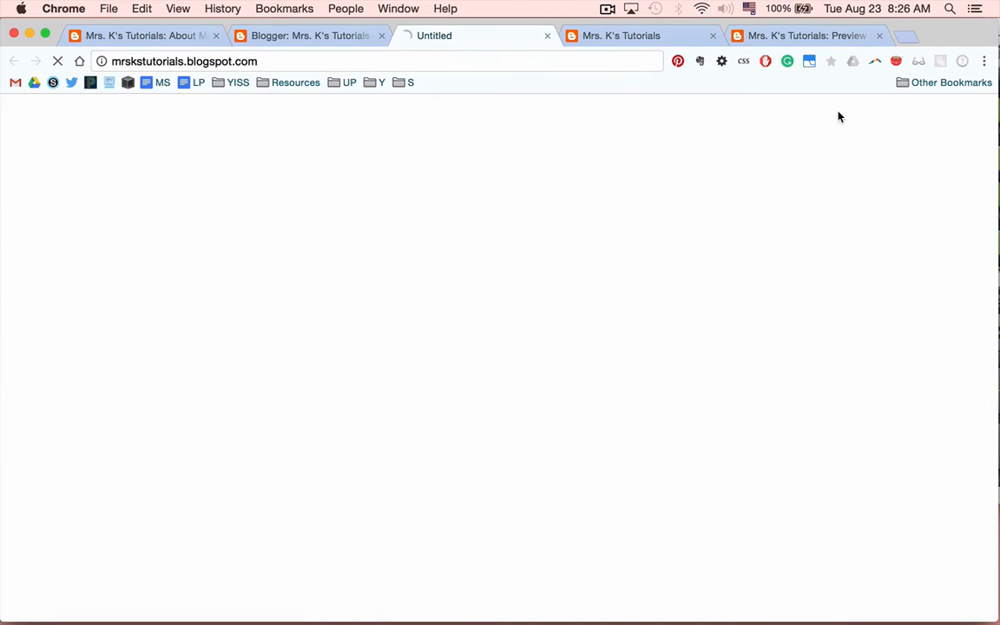
pyautogui.click(260, 63)
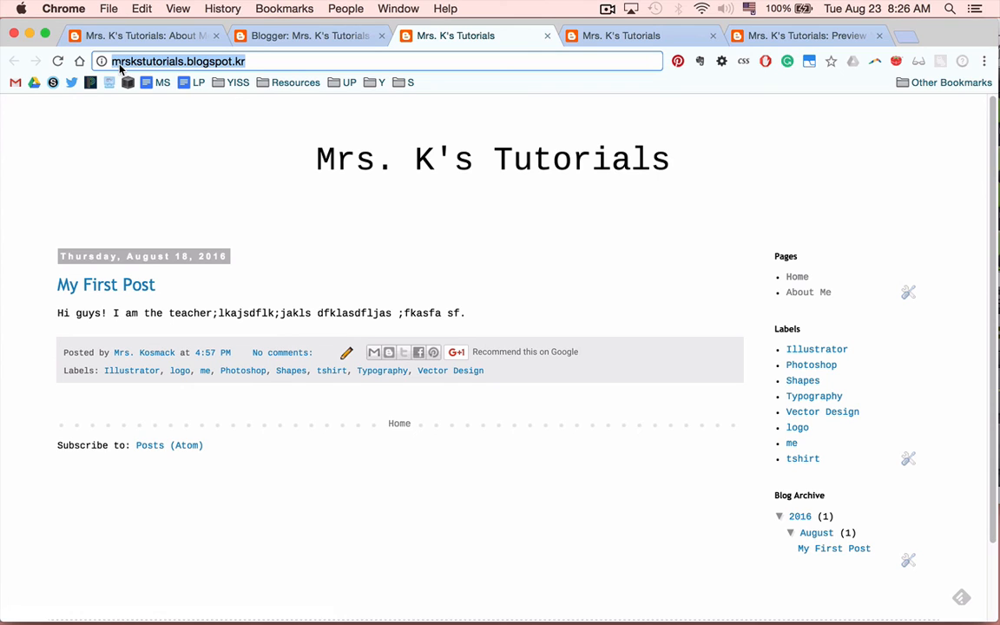
pyautogui.click(606, 9)
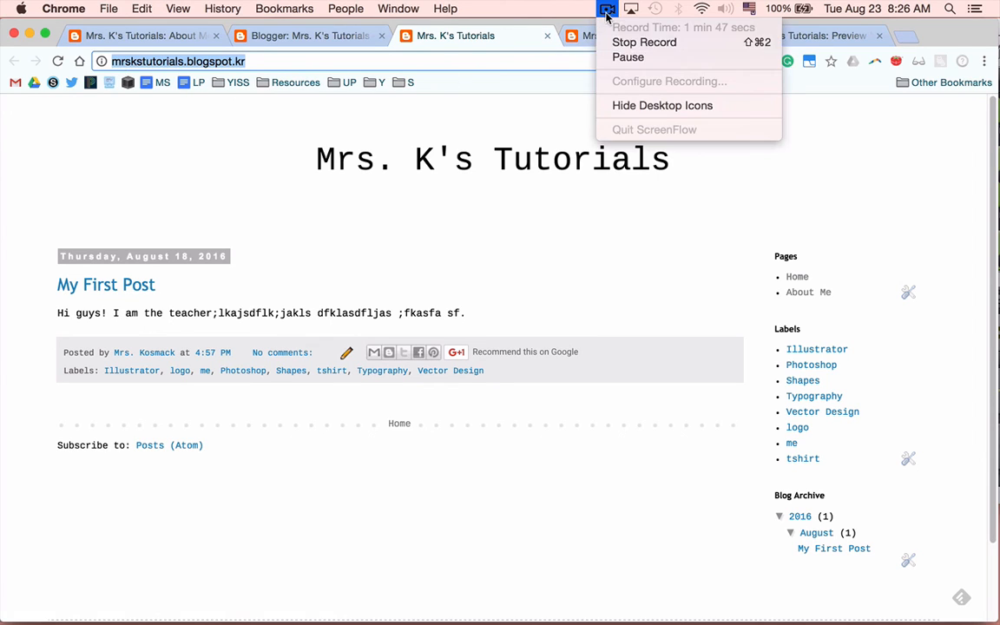